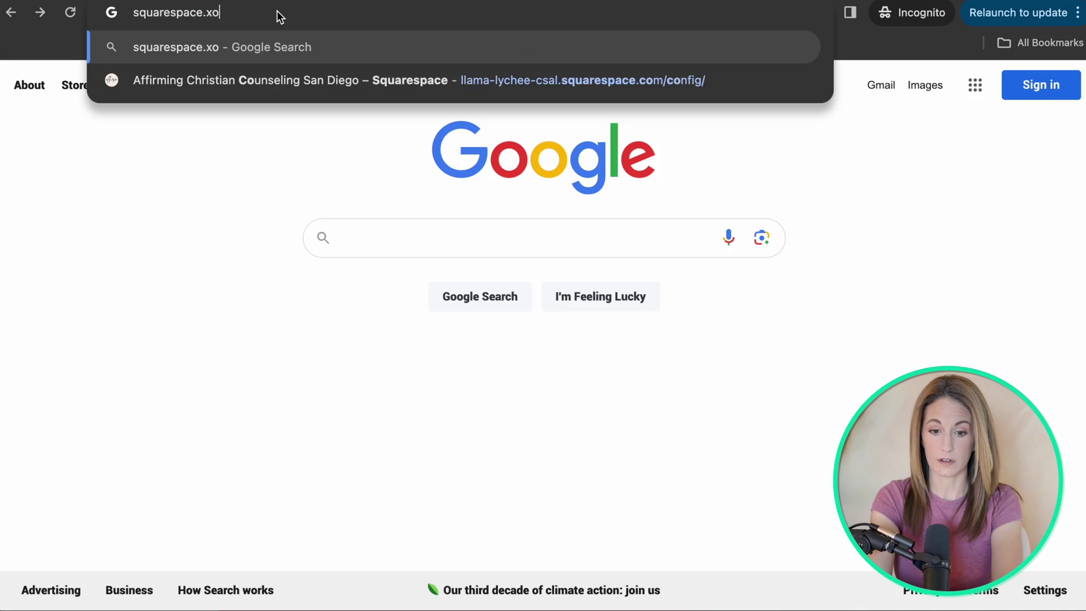
Load squarespace.com and go to its template gallery via Get Started.
{"action": "key", "text": "Return"}
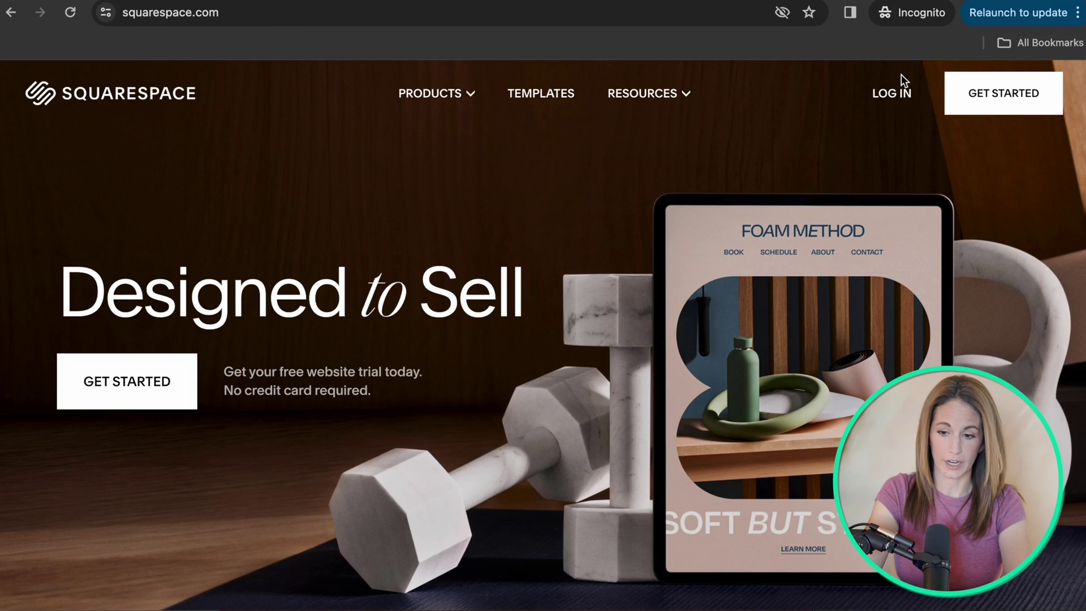
{"action": "left_click", "coordinate": [1007, 96]}
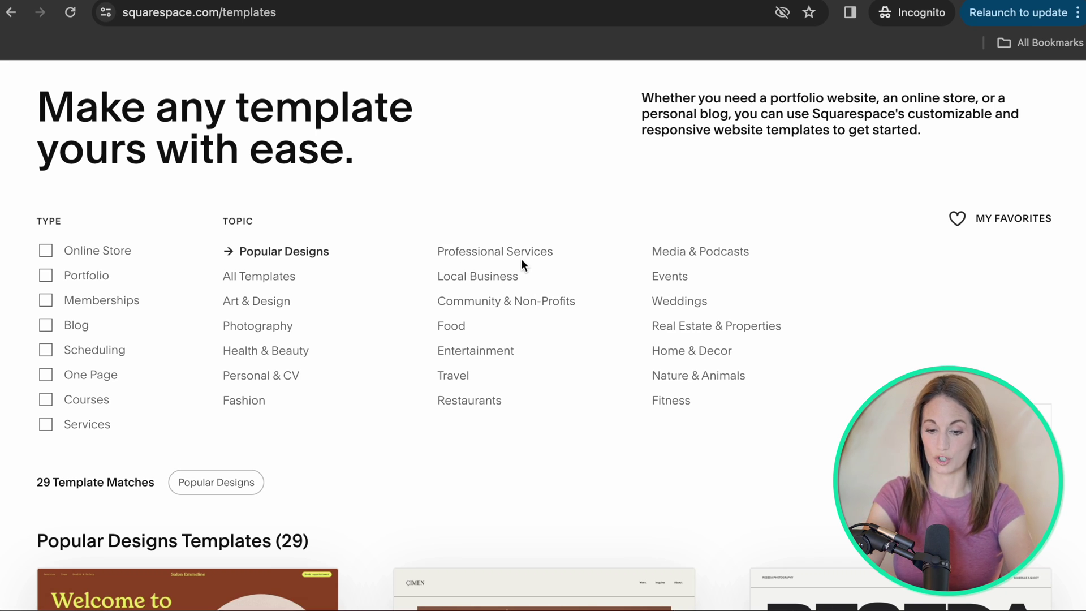
Filter the templates to Professional Services and locate the Sackett design.
{"action": "left_click", "coordinate": [480, 256]}
{"action": "scroll", "coordinate": [615, 351], "scroll_direction": "down", "scroll_amount": 1}
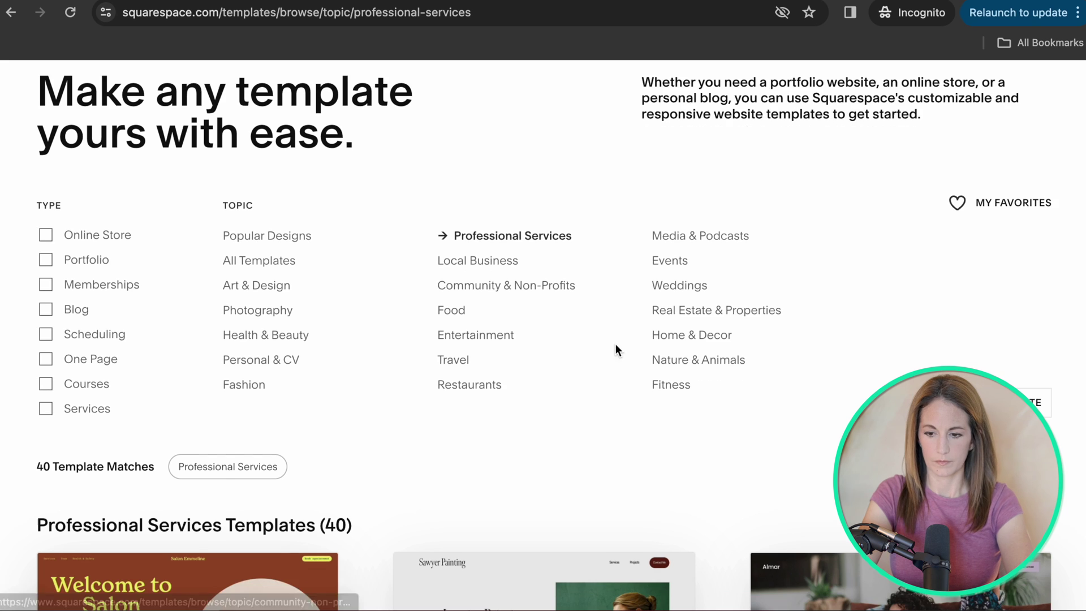
{"action": "scroll", "coordinate": [905, 226], "scroll_direction": "down", "scroll_amount": 5}
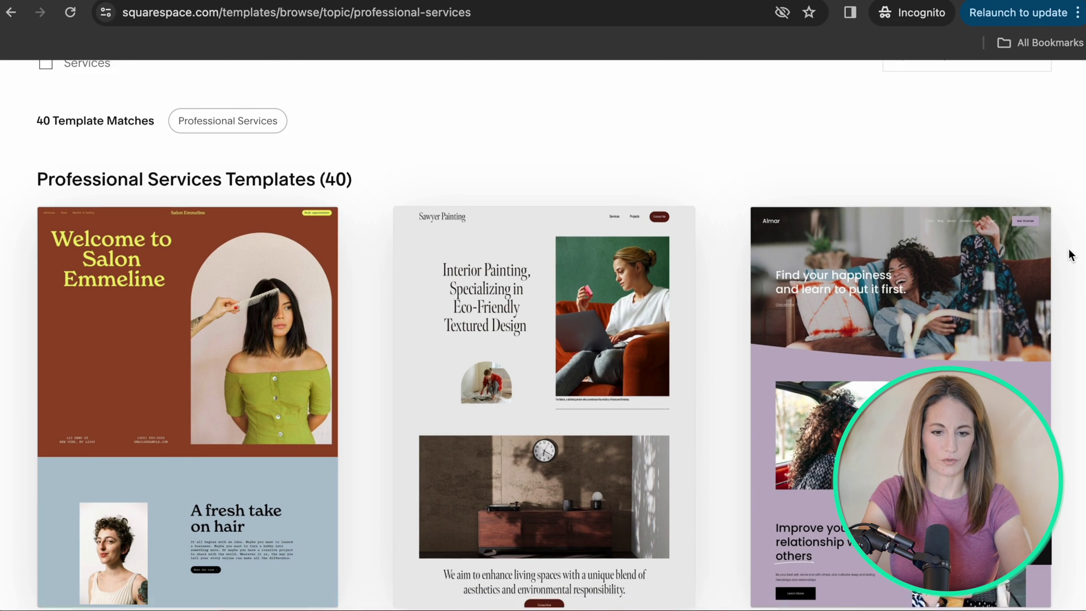
{"action": "scroll", "coordinate": [1063, 443], "scroll_direction": "down", "scroll_amount": 10}
{"action": "scroll", "coordinate": [1063, 442], "scroll_direction": "down", "scroll_amount": 3}
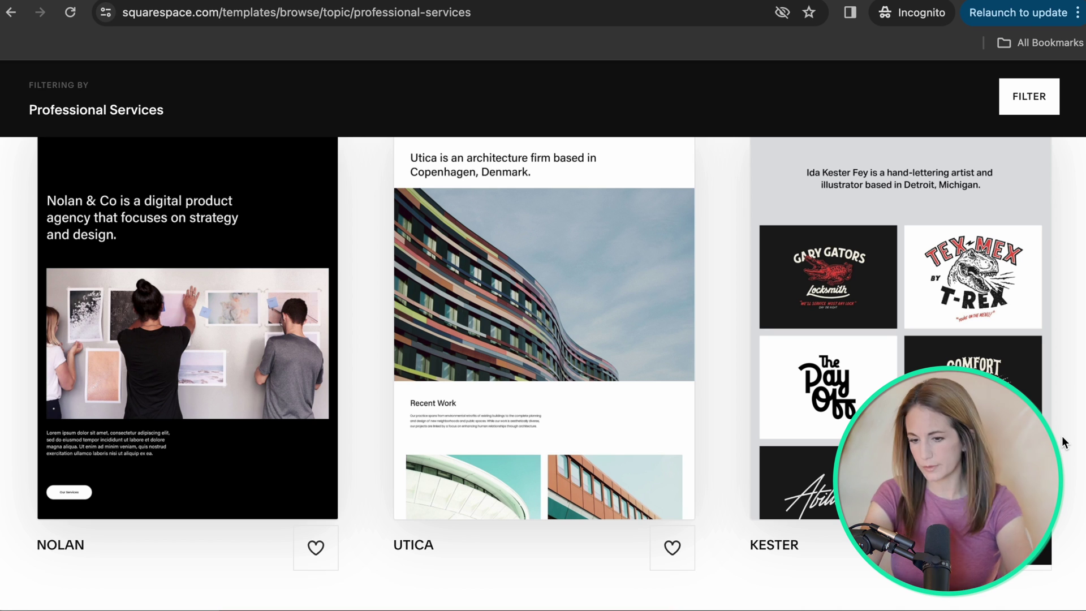
{"action": "scroll", "coordinate": [1063, 440], "scroll_direction": "down", "scroll_amount": 9}
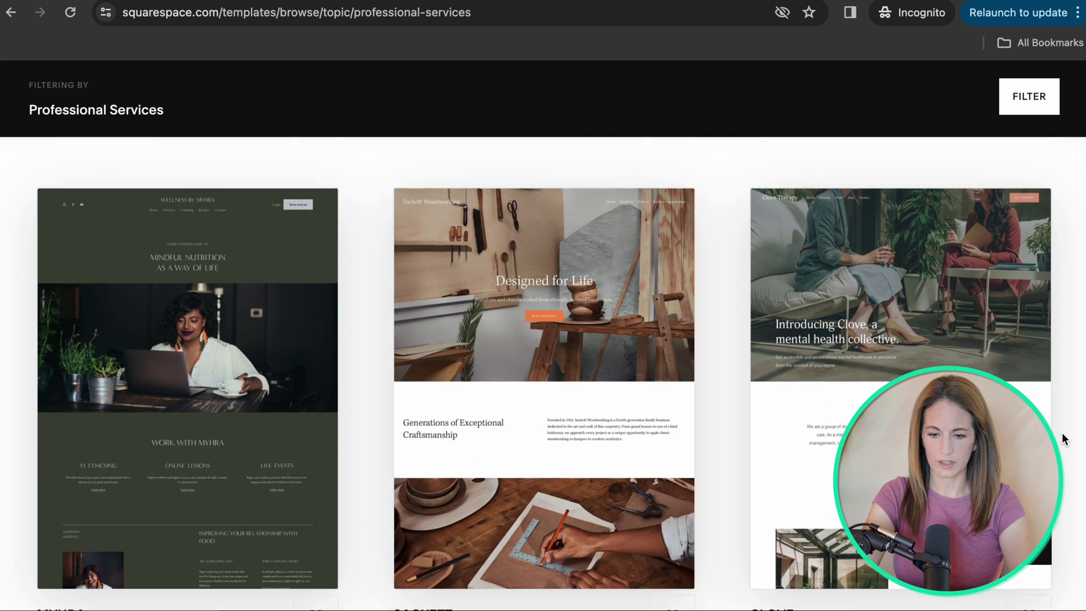
{"action": "scroll", "coordinate": [1063, 439], "scroll_direction": "up", "scroll_amount": 1}
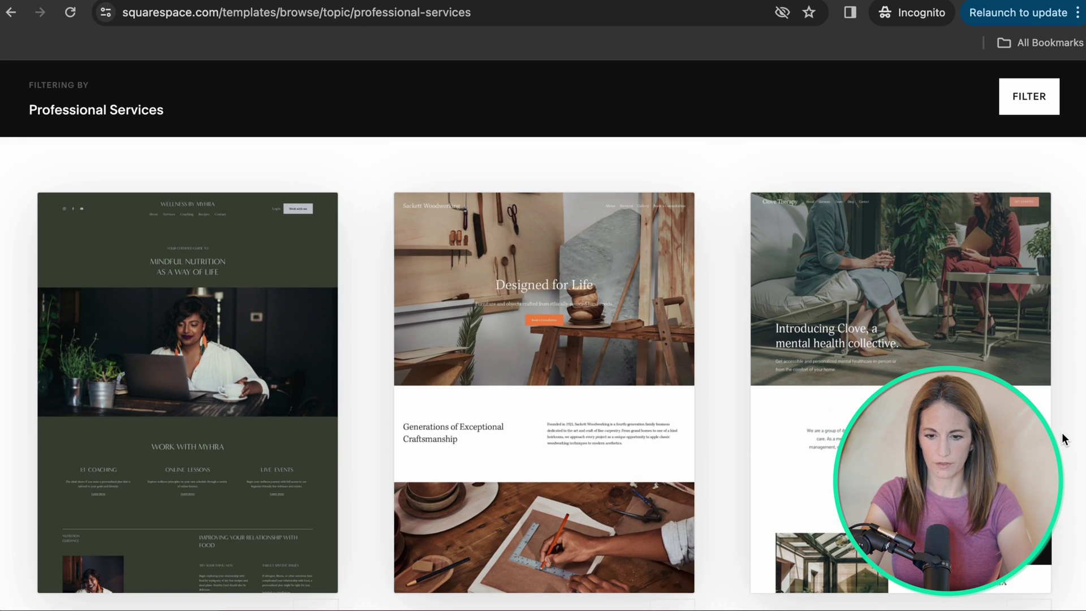
Preview Sackett, check its mobile layout, and start a new site with this design.
{"action": "left_click", "coordinate": [537, 295]}
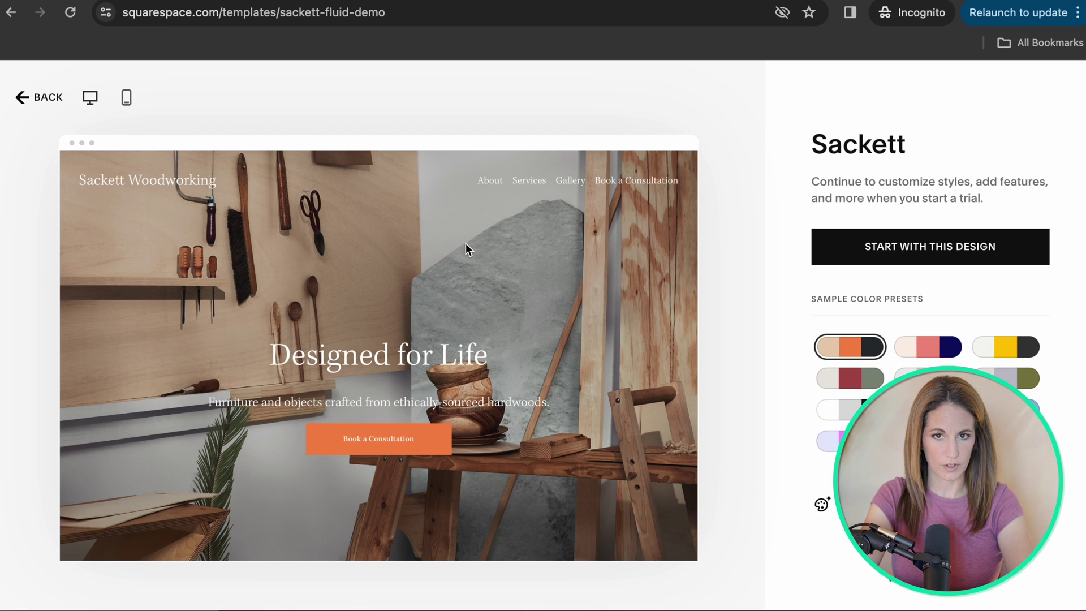
{"action": "scroll", "coordinate": [378, 266], "scroll_direction": "down", "scroll_amount": 10}
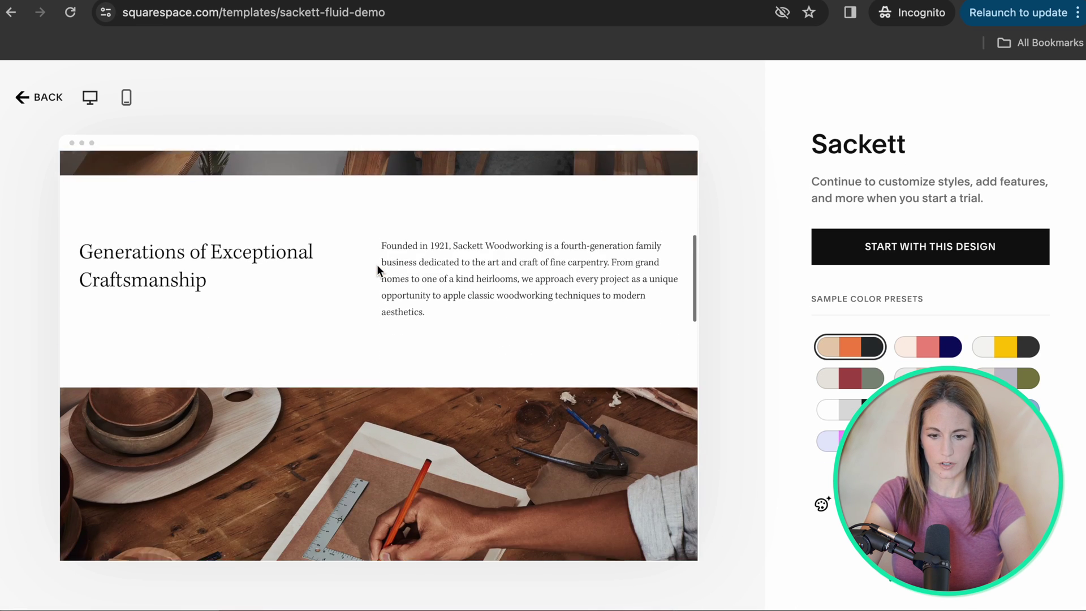
{"action": "scroll", "coordinate": [377, 265], "scroll_direction": "down", "scroll_amount": 6}
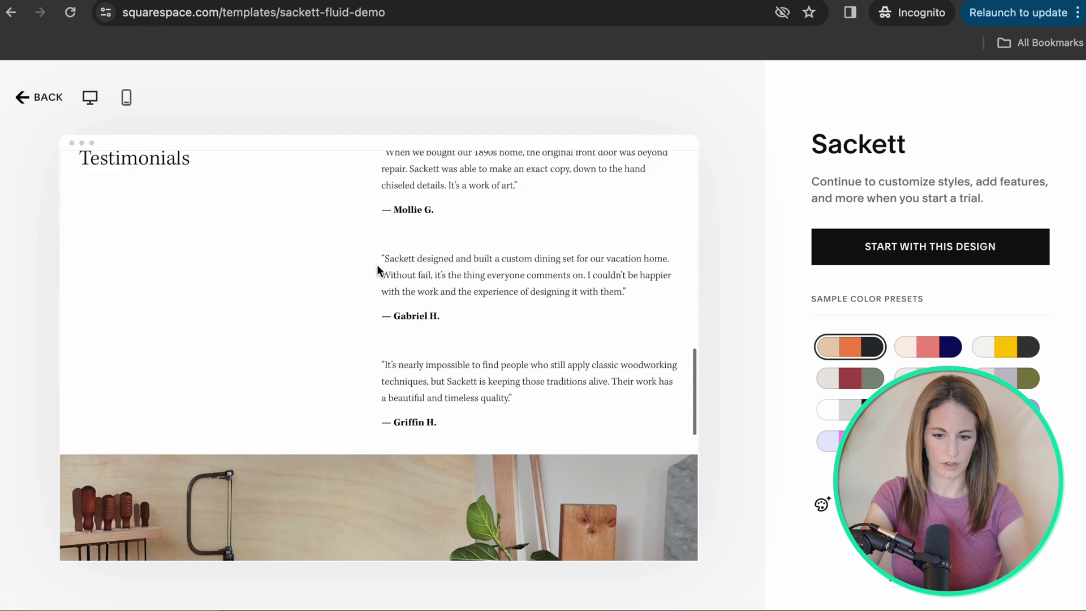
{"action": "scroll", "coordinate": [378, 267], "scroll_direction": "down", "scroll_amount": 10}
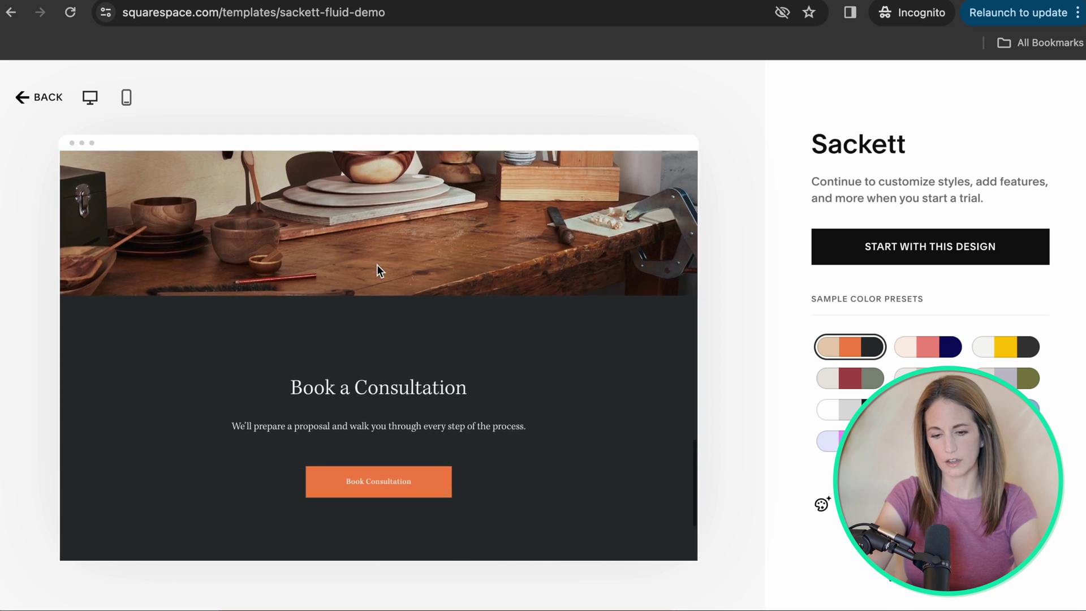
{"action": "left_click", "coordinate": [120, 95]}
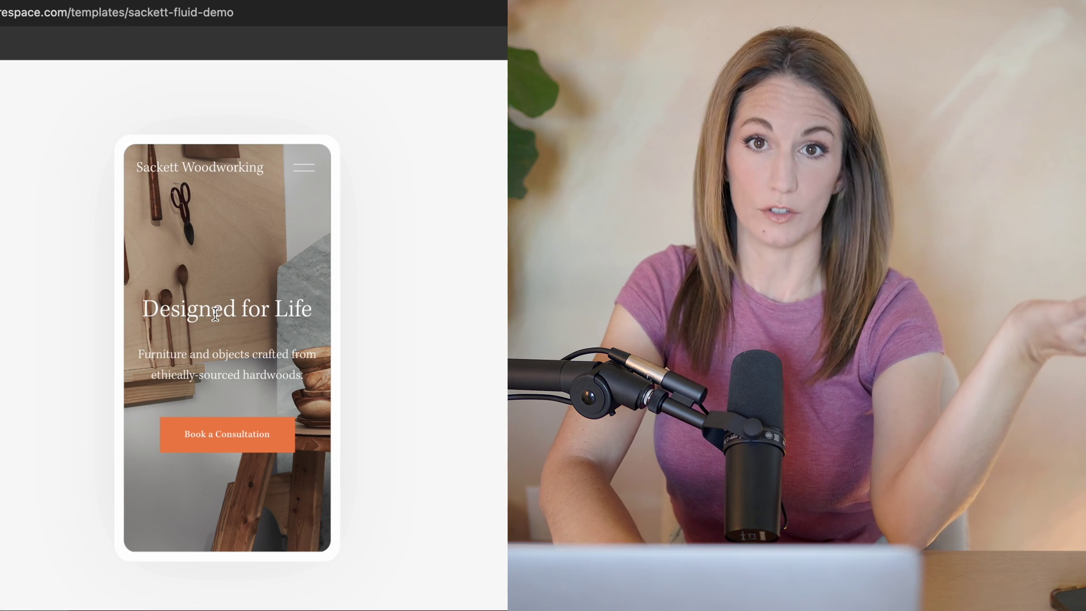
{"action": "scroll", "coordinate": [215, 314], "scroll_direction": "down", "scroll_amount": 1}
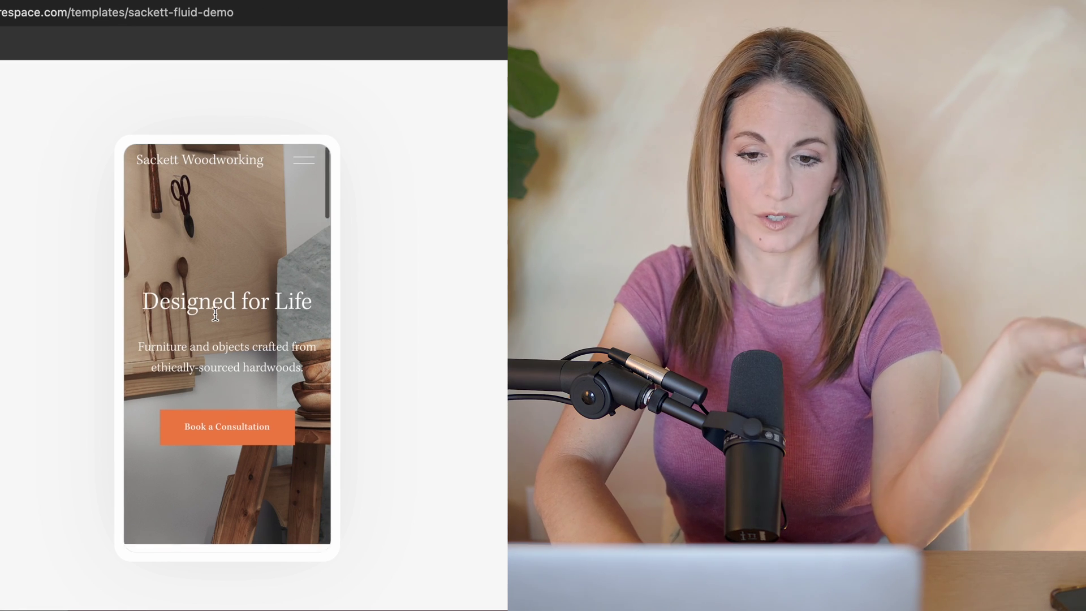
{"action": "scroll", "coordinate": [214, 315], "scroll_direction": "down", "scroll_amount": 10}
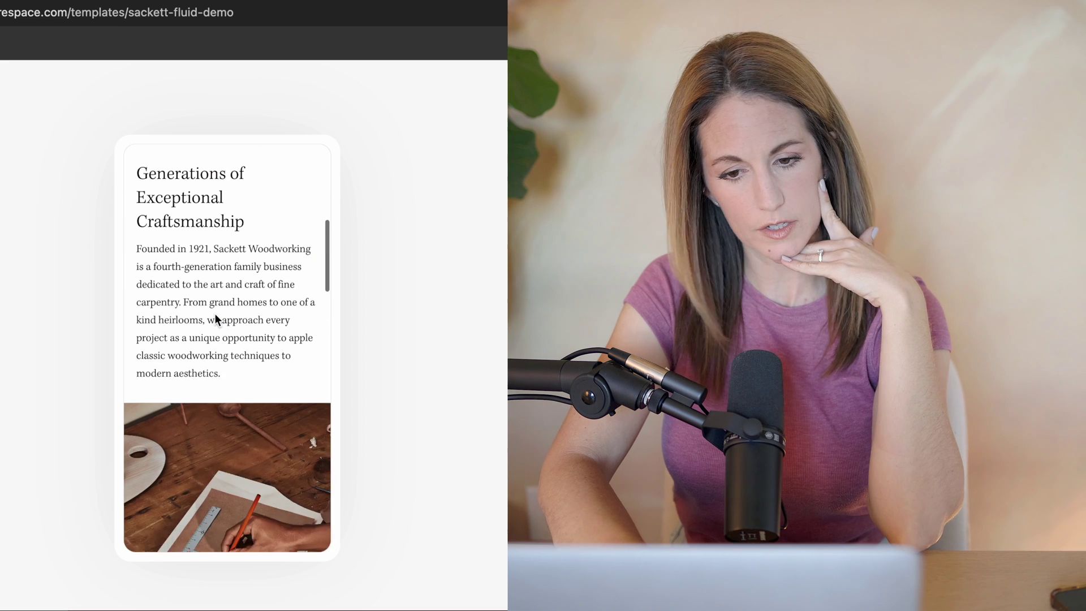
{"action": "scroll", "coordinate": [215, 313], "scroll_direction": "down", "scroll_amount": 5}
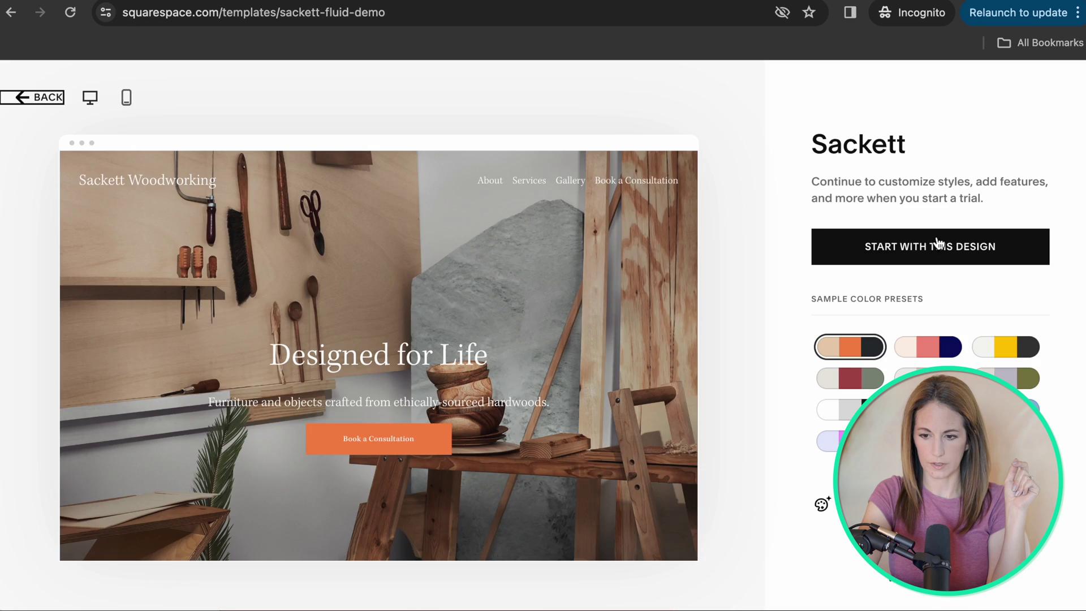
{"action": "left_click", "coordinate": [929, 245]}
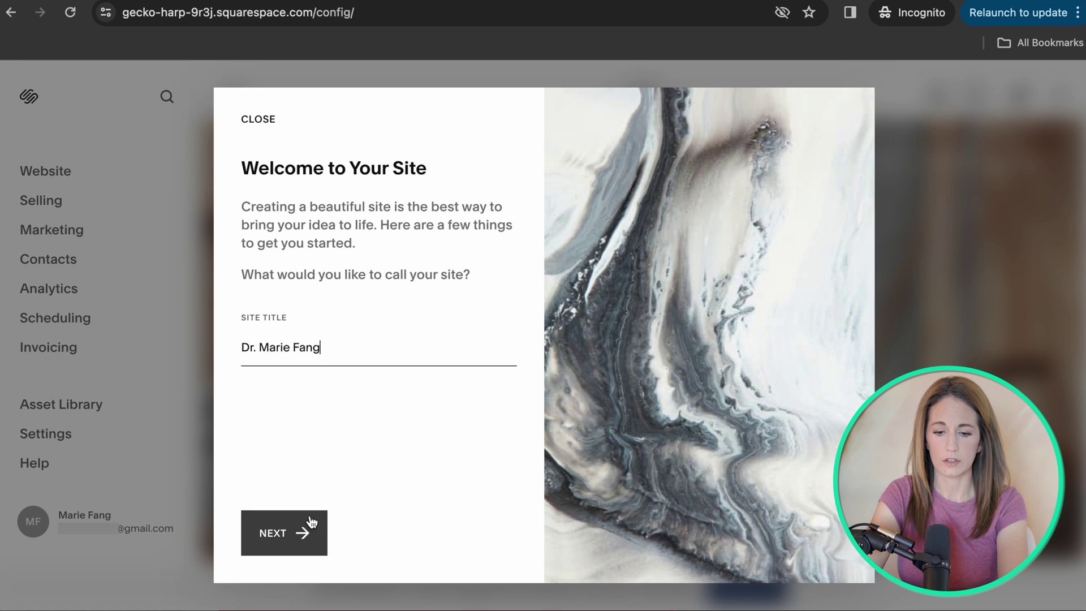
Accept the doctor's name as the site title and advance through the welcome tour.
{"action": "left_click", "coordinate": [293, 537]}
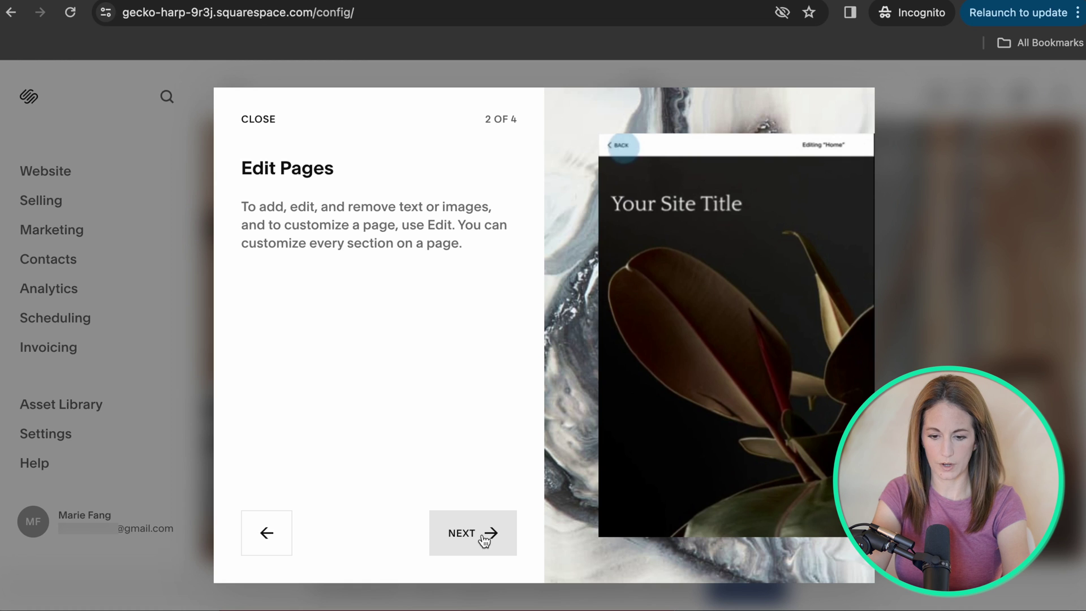
{"action": "left_click", "coordinate": [483, 537]}
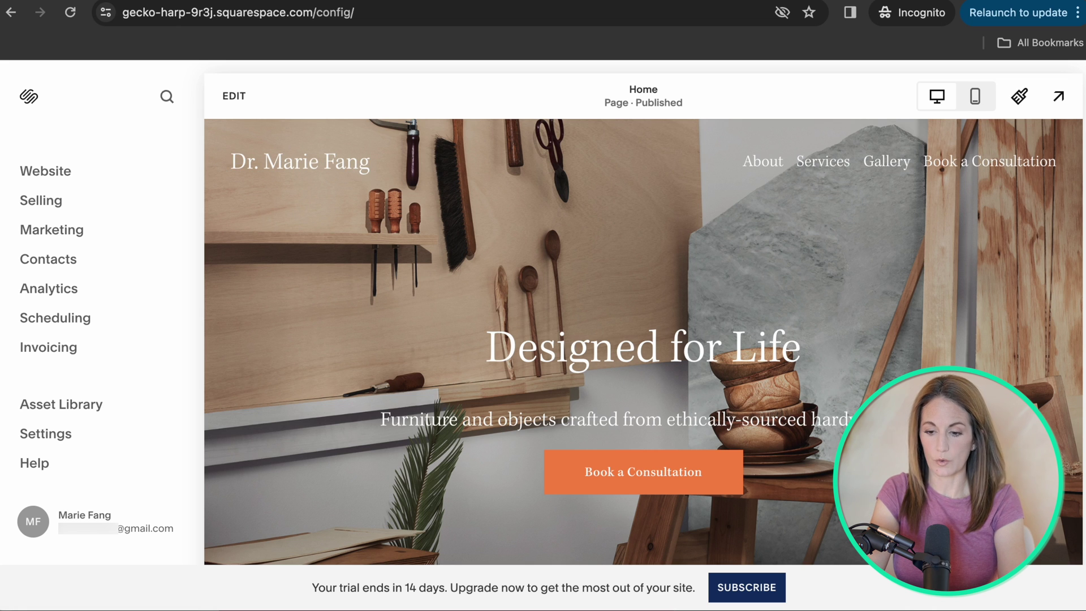
Open the Home page in the editor and select the 'Designed for Life' hero heading block.
{"action": "scroll", "coordinate": [643, 341], "scroll_direction": "down", "scroll_amount": 6}
{"action": "scroll", "coordinate": [642, 341], "scroll_direction": "up", "scroll_amount": 6}
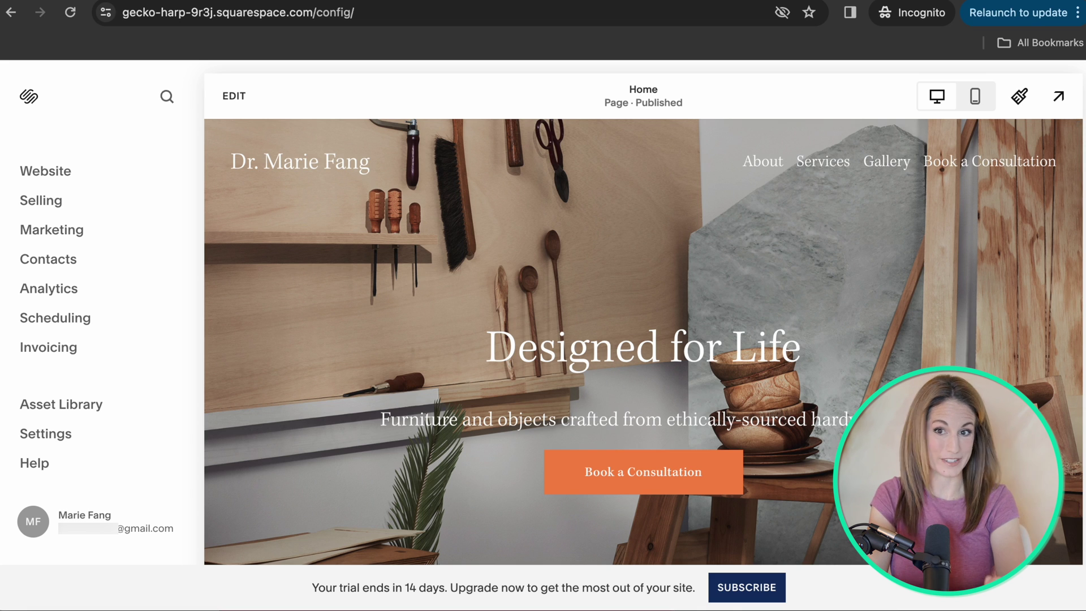
{"action": "scroll", "coordinate": [643, 341], "scroll_direction": "down", "scroll_amount": 1}
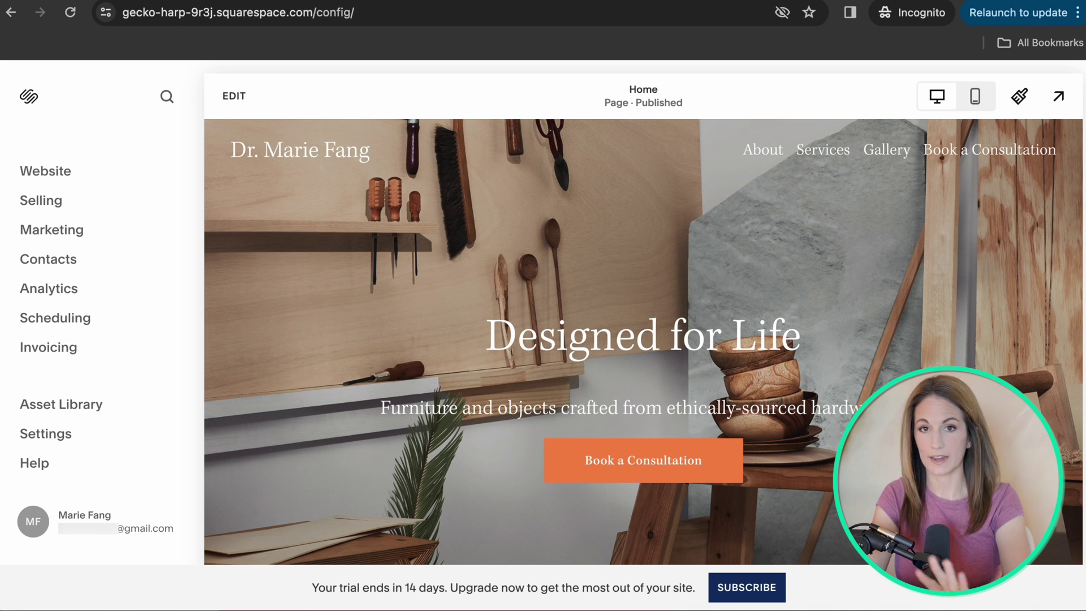
{"action": "left_click", "coordinate": [242, 99]}
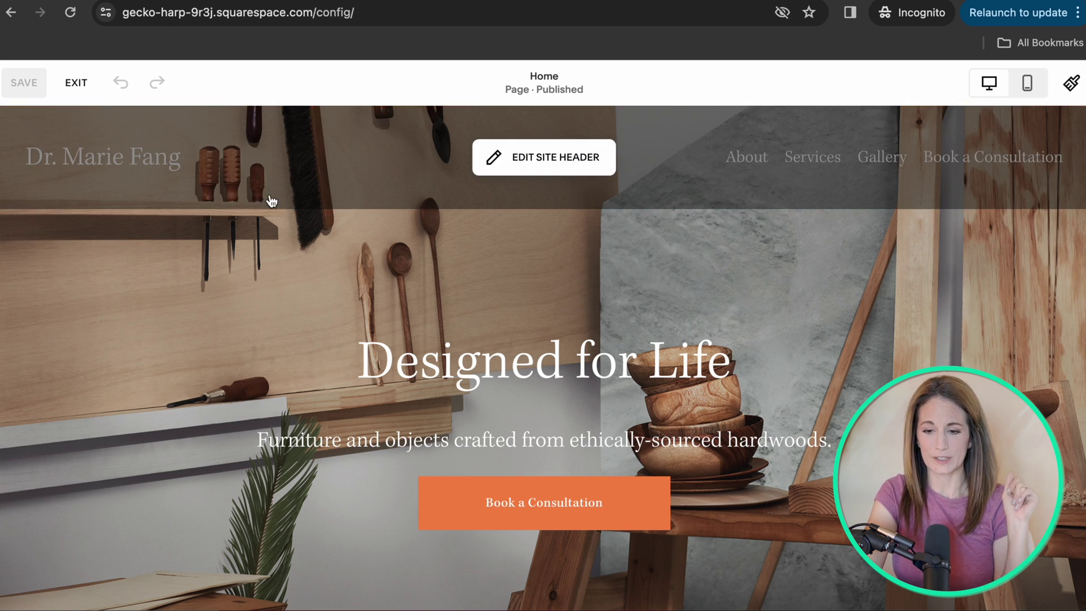
{"action": "left_click", "coordinate": [468, 381]}
Replace the 'Designed for Life' heading with the doctor's name followed by 'Therapy'.
{"action": "left_click", "coordinate": [399, 249]}
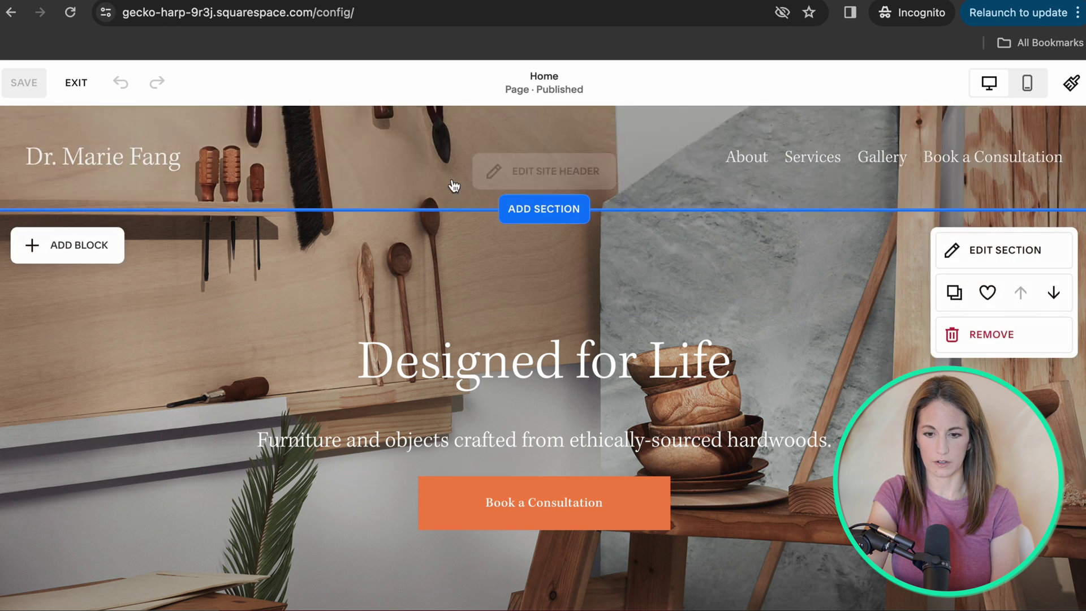
{"action": "left_click", "coordinate": [516, 385]}
{"action": "left_click", "coordinate": [390, 360]}
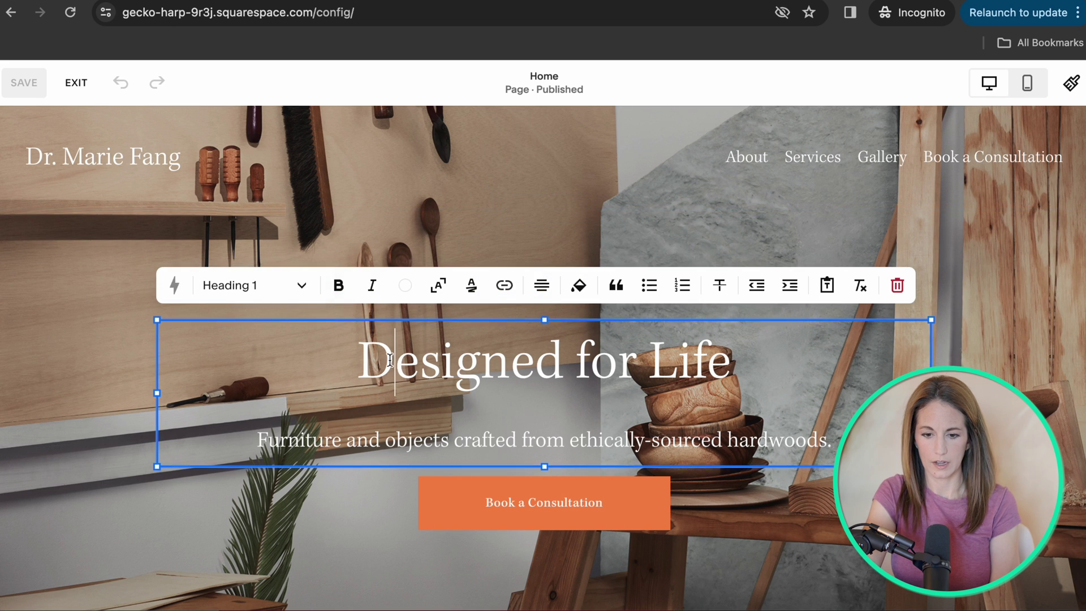
{"action": "left_click_drag", "start_coordinate": [358, 360], "coordinate": [752, 343]}
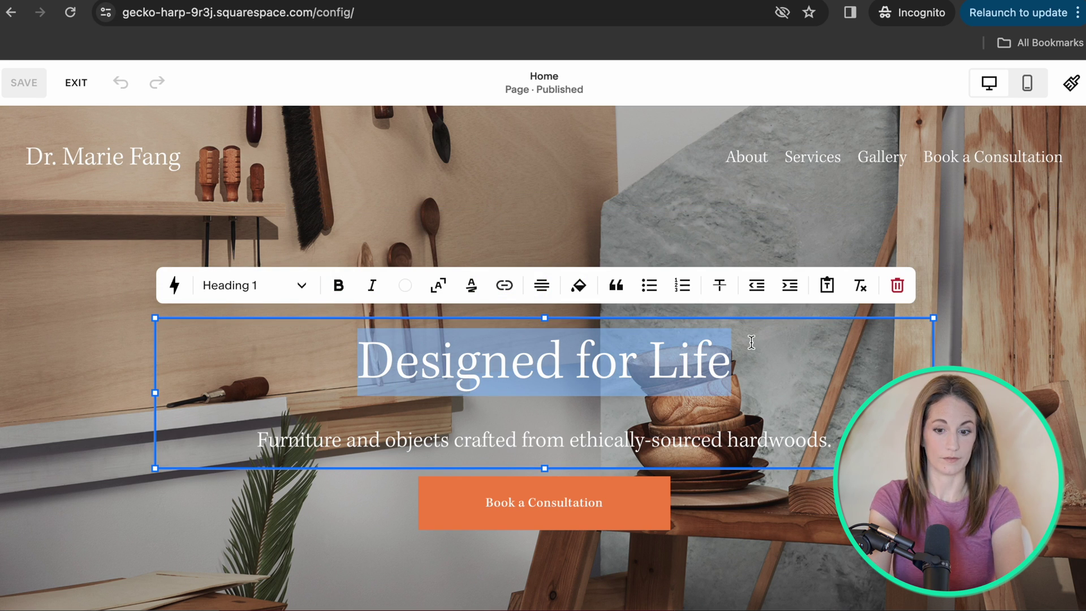
{"action": "type", "text": "Dr. Marie Therapi"}
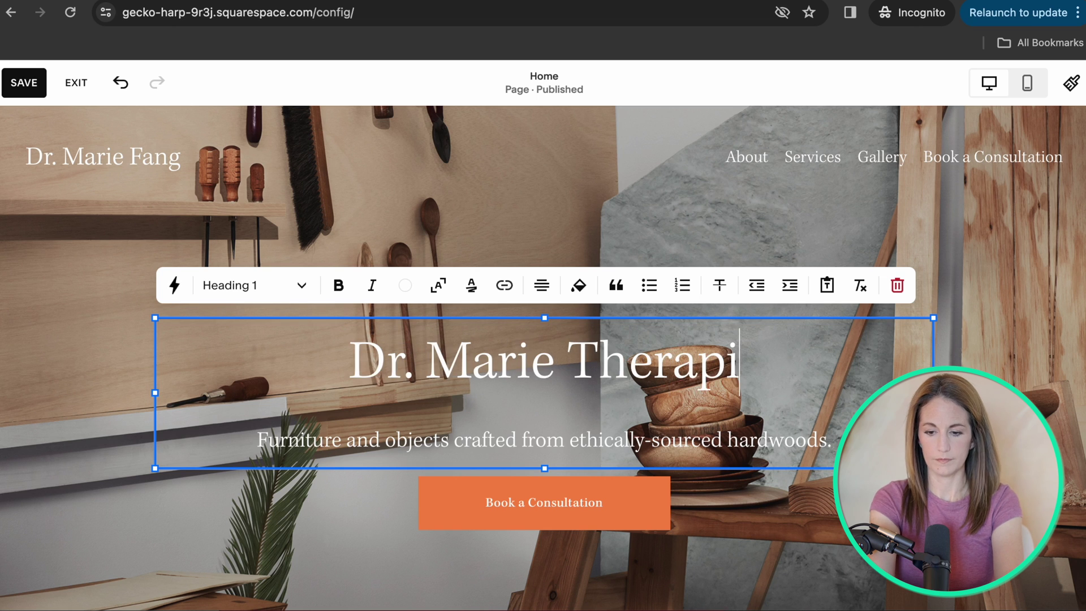
{"action": "key", "text": "BackSpace"}
{"action": "type", "text": "y"}
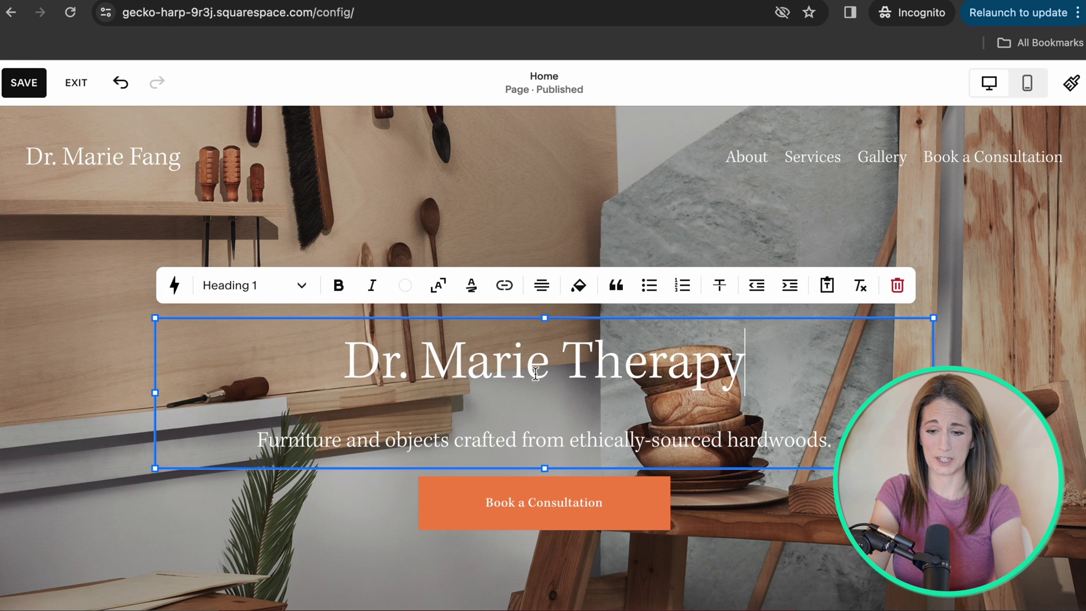
{"action": "left_click_drag", "start_coordinate": [728, 356], "coordinate": [321, 356]}
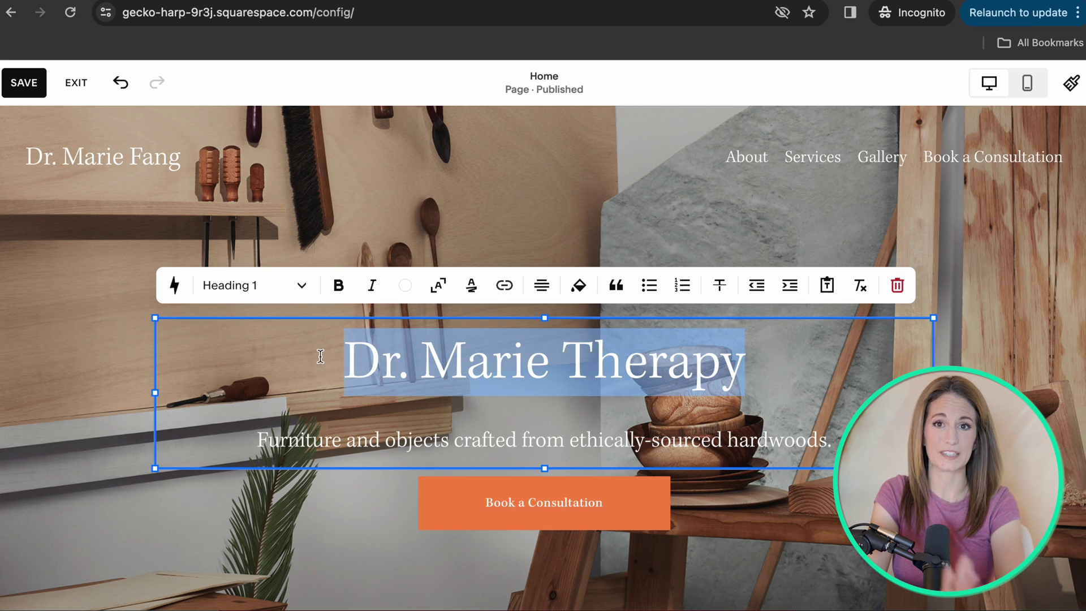
Change the subtitle to 'Therapy for Stressed Millenials' and exit text editing.
{"action": "left_click", "coordinate": [326, 441]}
{"action": "triple_click", "coordinate": [266, 439]}
{"action": "type", "text": "Therapy for stressed Gen"}
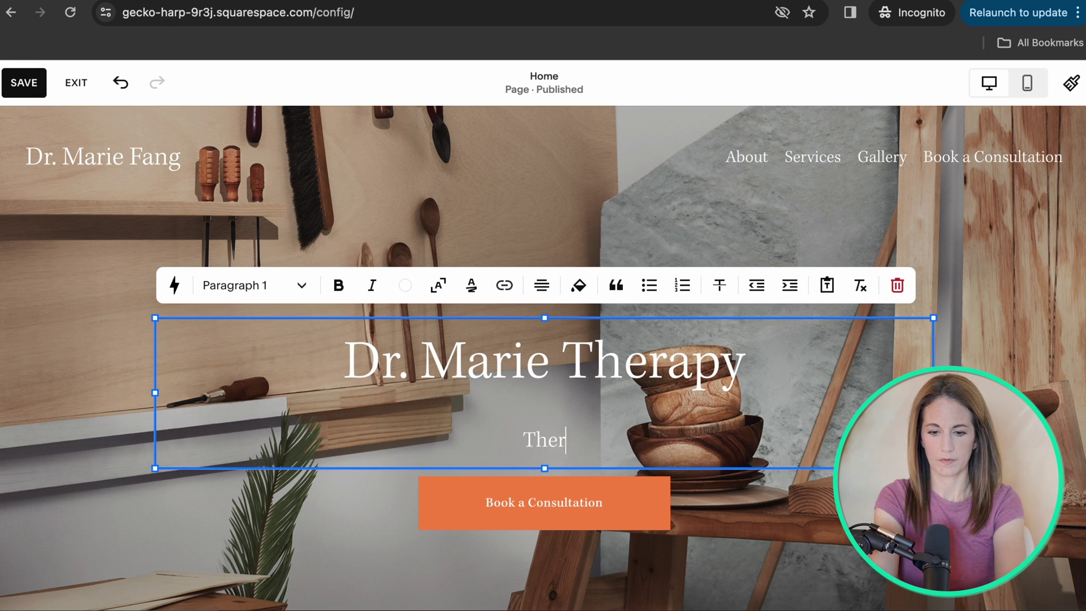
{"action": "key", "text": "BackSpace"}
{"action": "key", "text": "BackSpace"}
{"action": "key", "text": "BackSpace"}
{"action": "type", "text": "Millenials"}
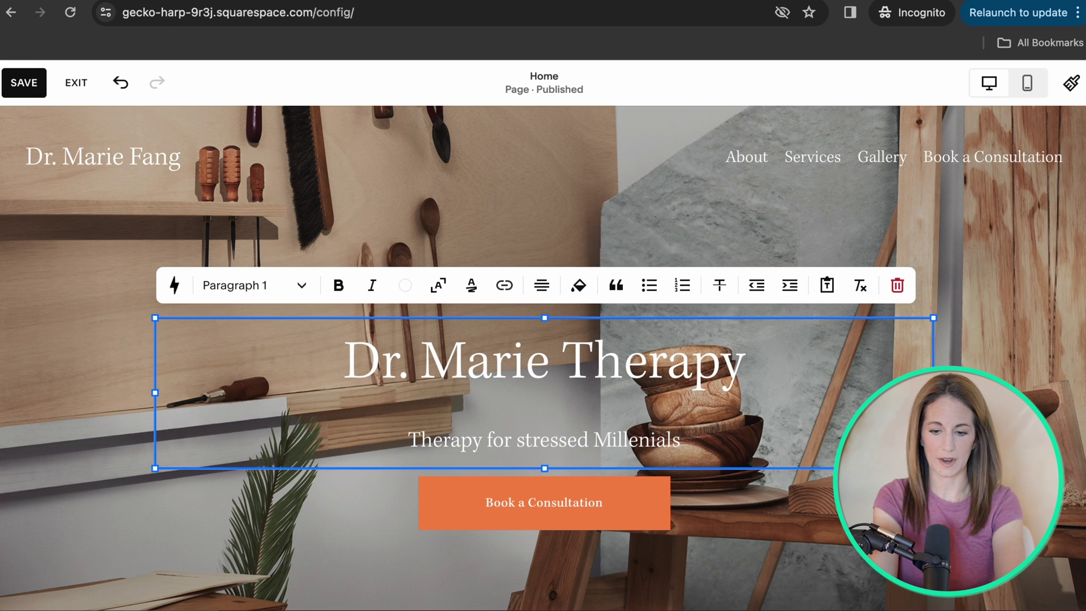
{"action": "left_click", "coordinate": [522, 439]}
{"action": "key", "text": "BackSpace"}
{"action": "type", "text": "S"}
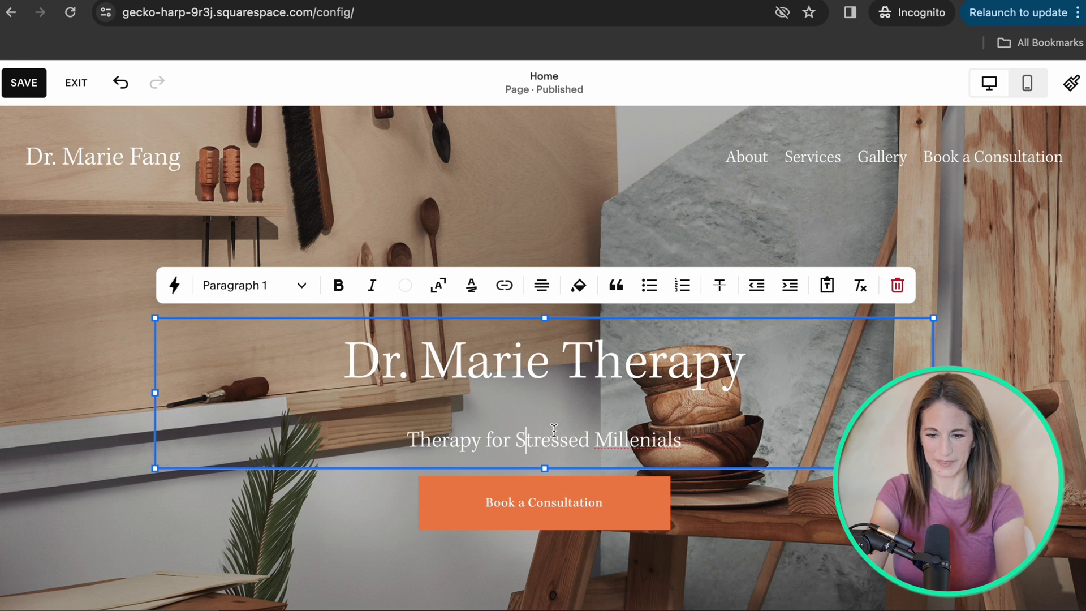
{"action": "key", "text": "Escape"}
{"action": "left_click", "coordinate": [174, 280]}
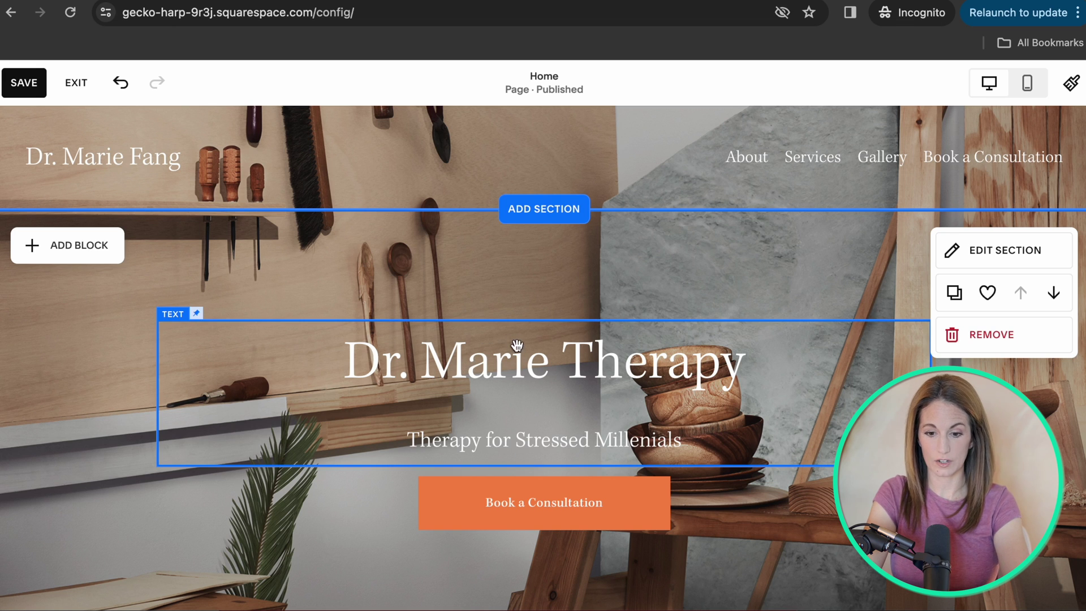
Open the hero heading for text editing and select all of its text.
{"action": "left_click", "coordinate": [459, 368]}
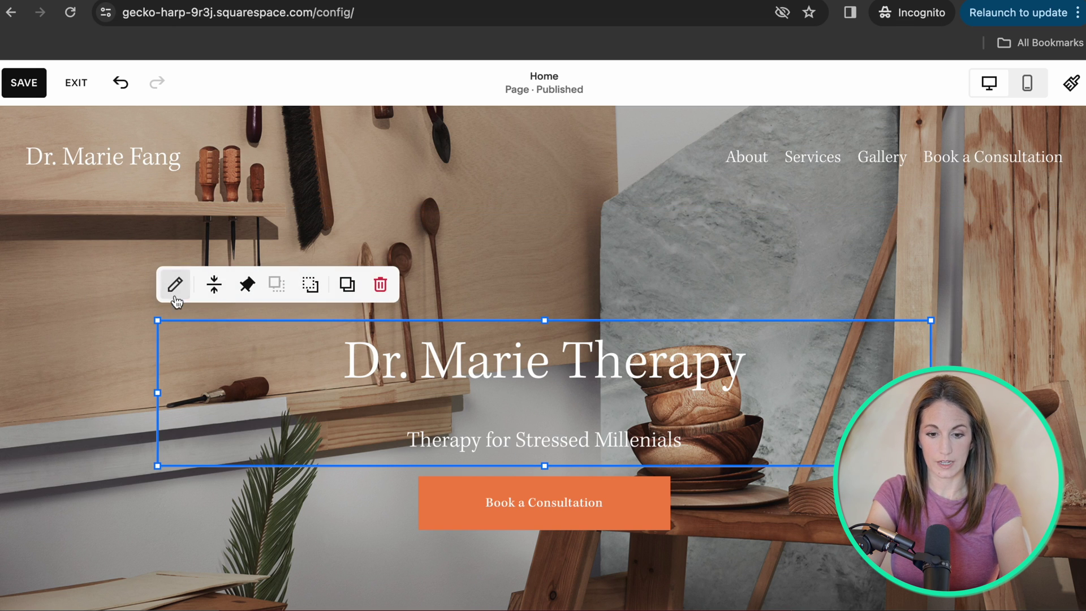
{"action": "left_click", "coordinate": [214, 285]}
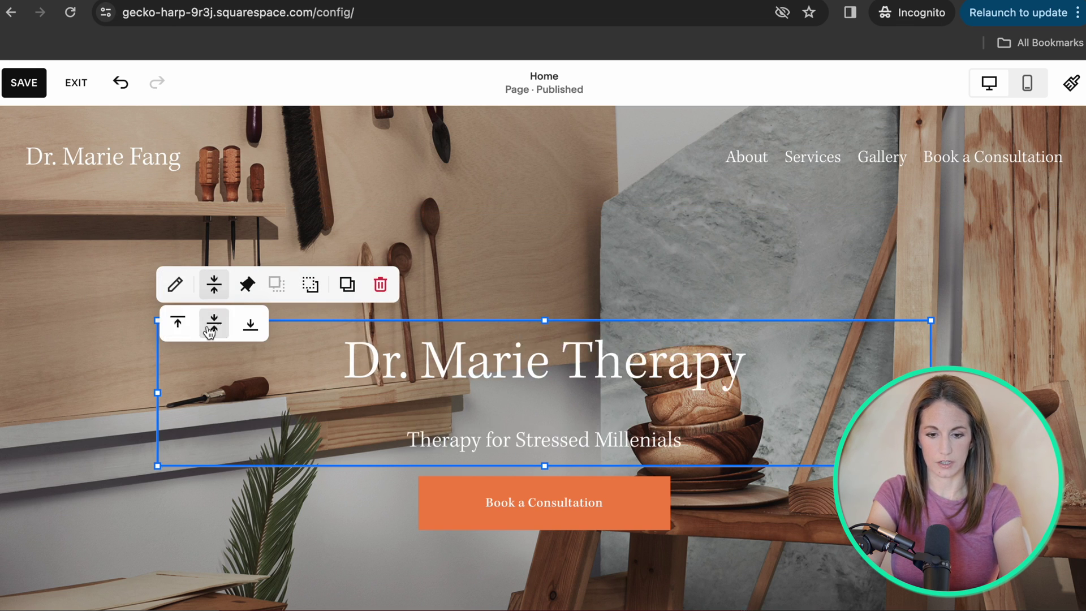
{"action": "left_click", "coordinate": [176, 293]}
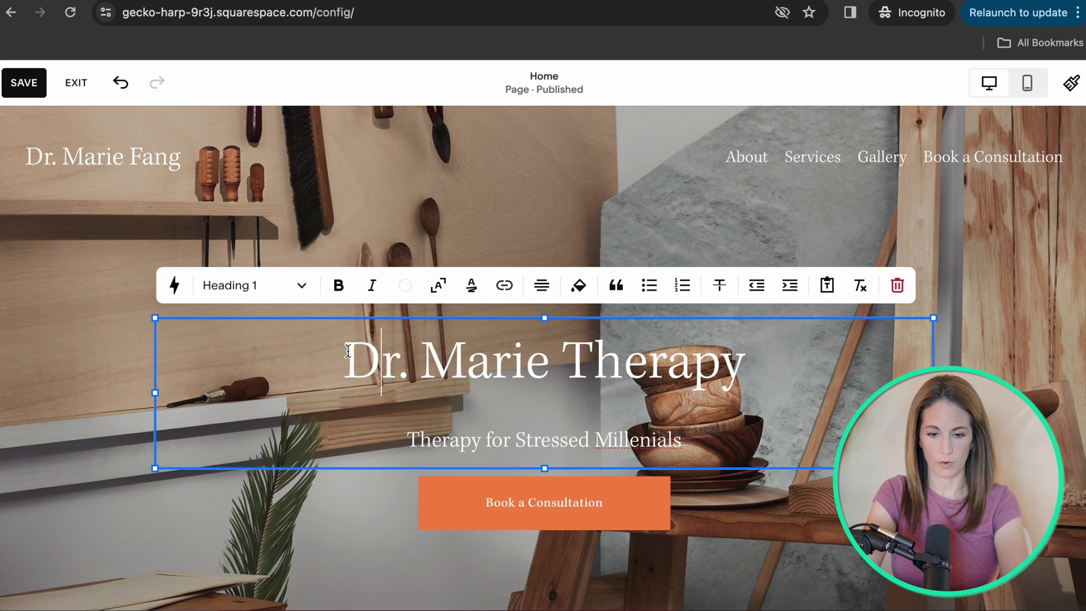
{"action": "left_click", "coordinate": [121, 307]}
{"action": "left_click", "coordinate": [432, 368]}
{"action": "left_click", "coordinate": [432, 368]}
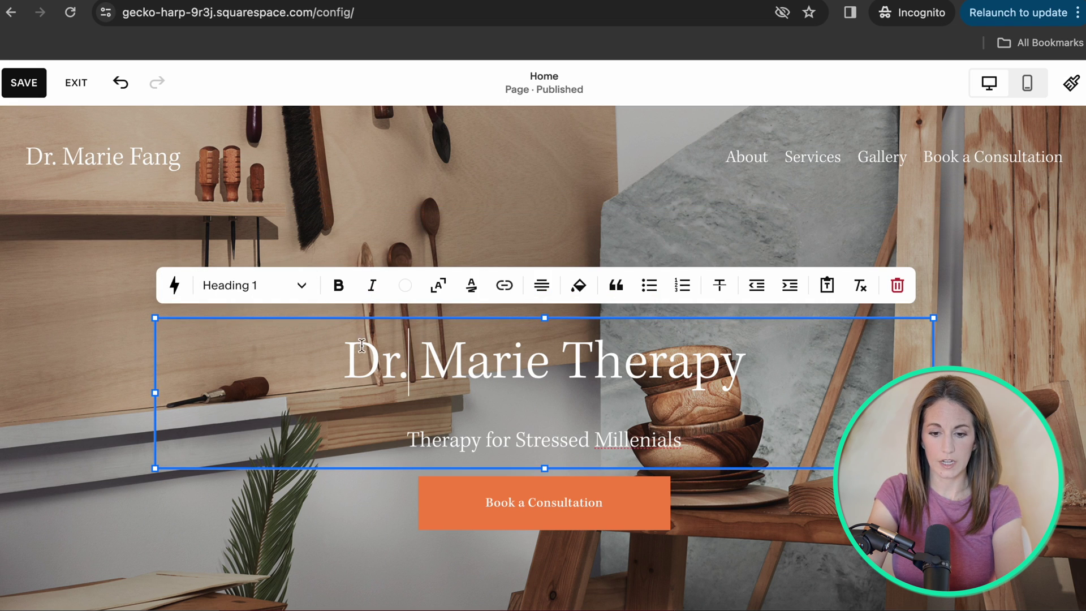
{"action": "left_click_drag", "start_coordinate": [359, 345], "coordinate": [765, 353]}
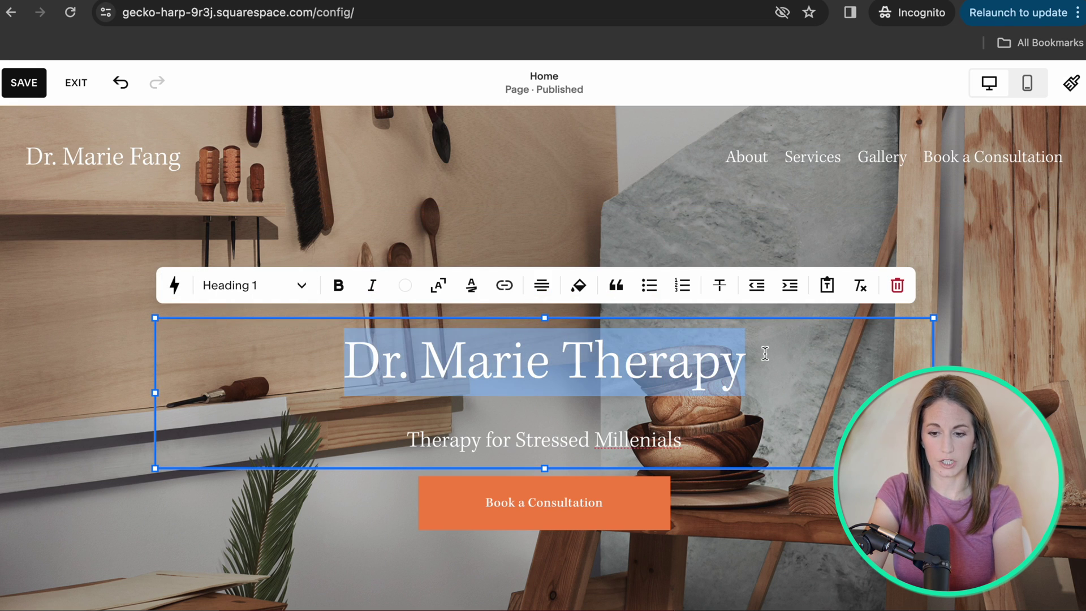
Make the heading bold with a 0.15em underline highlight and scale it to fill the block.
{"action": "left_click", "coordinate": [338, 285]}
{"action": "left_click", "coordinate": [471, 286]}
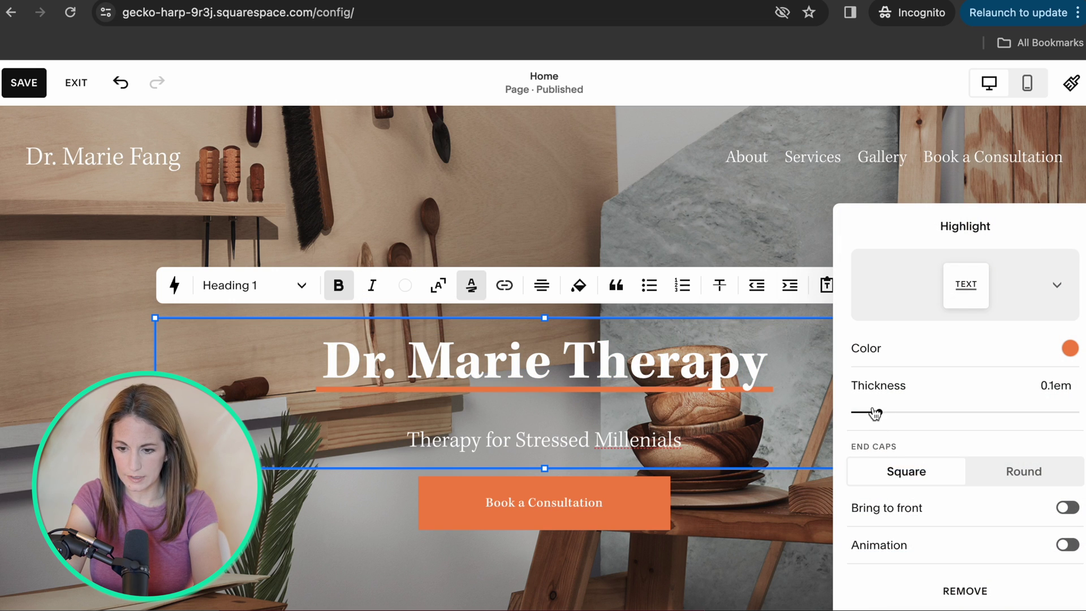
{"action": "left_click_drag", "start_coordinate": [879, 412], "coordinate": [903, 412]}
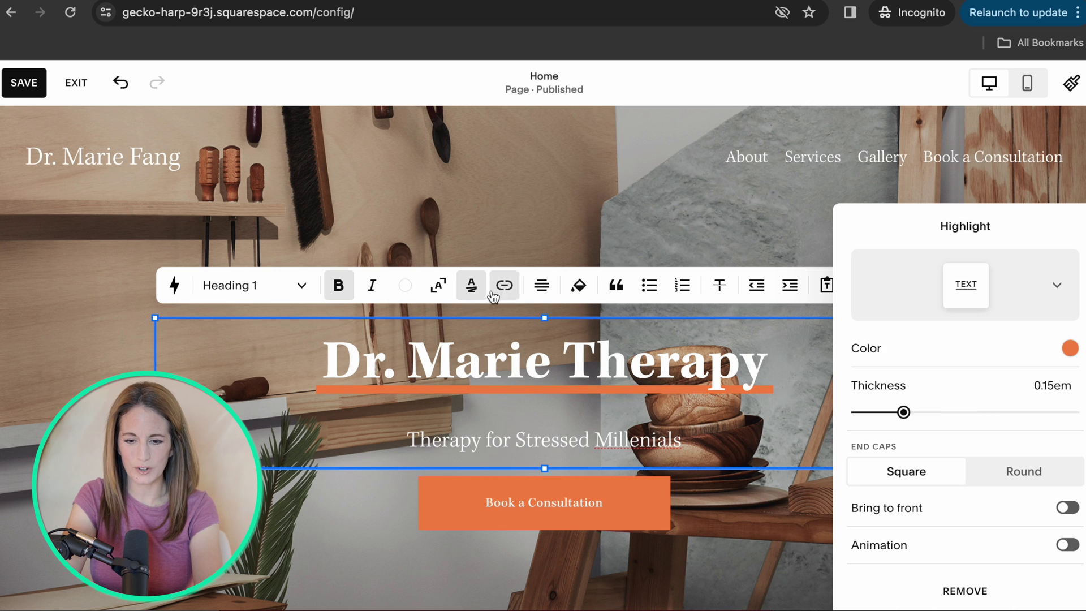
{"action": "left_click", "coordinate": [472, 285]}
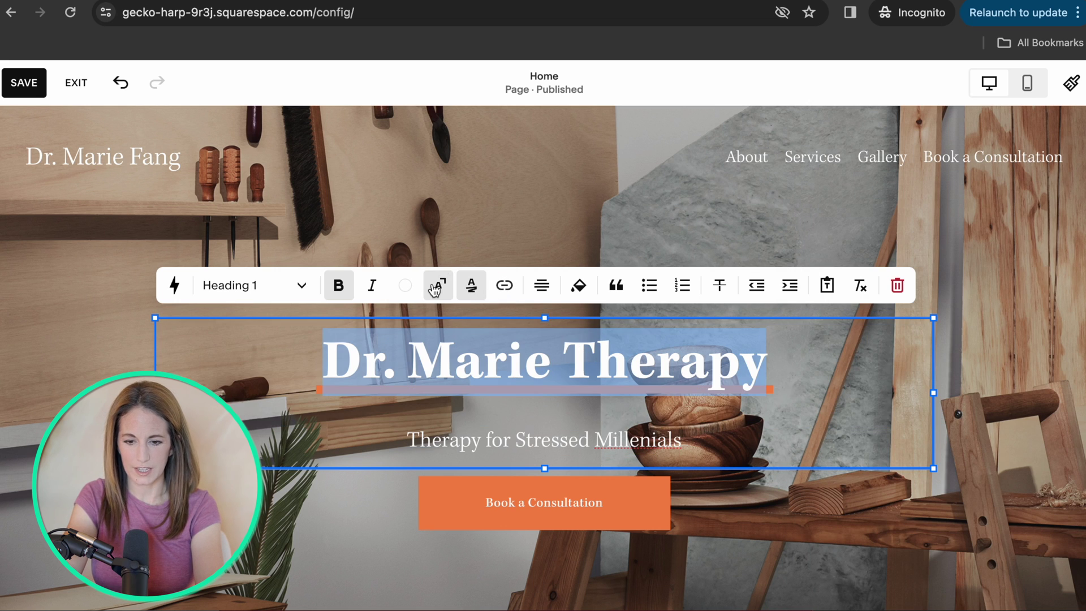
{"action": "left_click", "coordinate": [435, 288]}
{"action": "left_click", "coordinate": [437, 287]}
{"action": "left_click", "coordinate": [438, 288]}
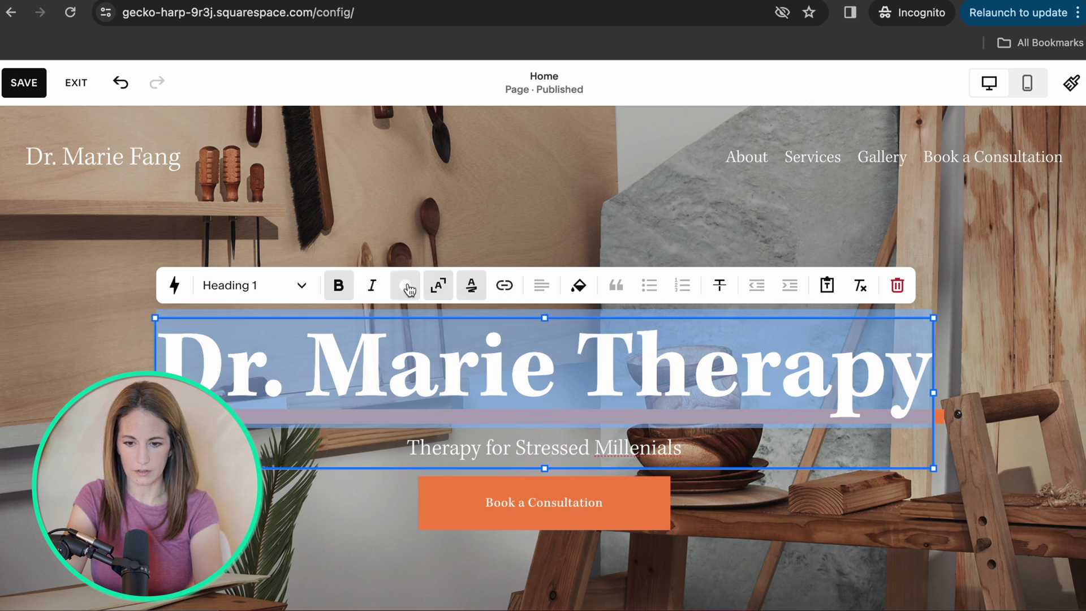
{"action": "key", "text": "Escape"}
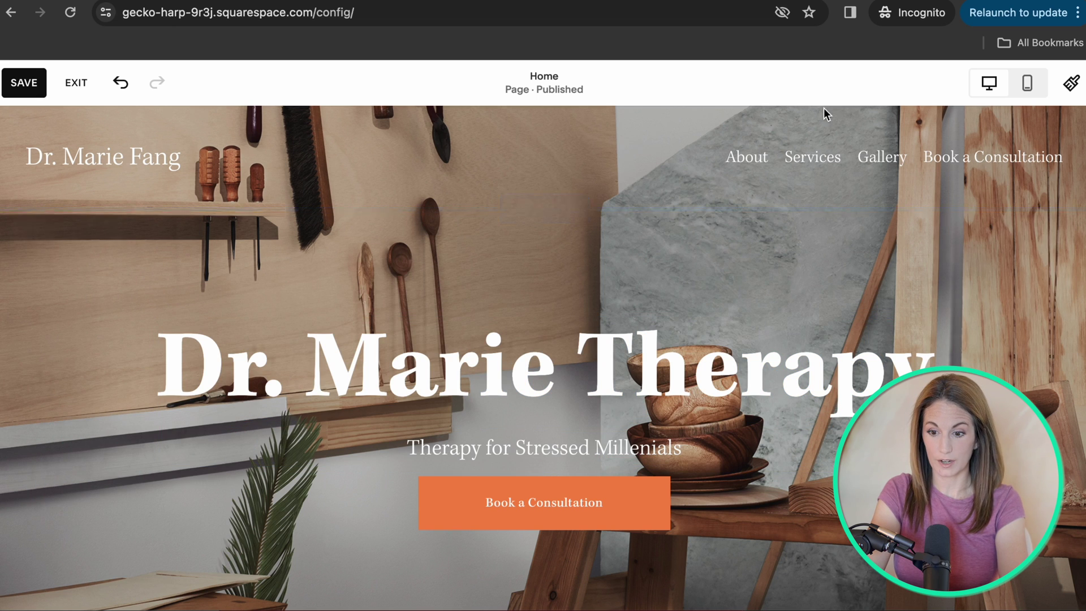
{"action": "scroll", "coordinate": [390, 243], "scroll_direction": "down", "scroll_amount": 7}
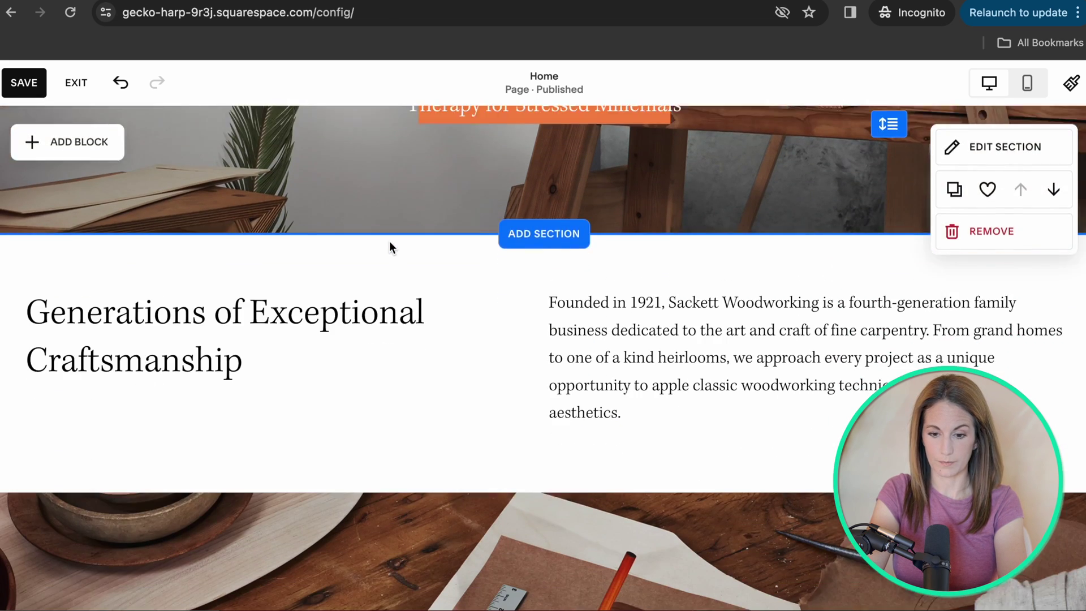
{"action": "left_click", "coordinate": [618, 270]}
Bring up the new-section templates and show the About category designs.
{"action": "scroll", "coordinate": [424, 266], "scroll_direction": "up", "scroll_amount": 3}
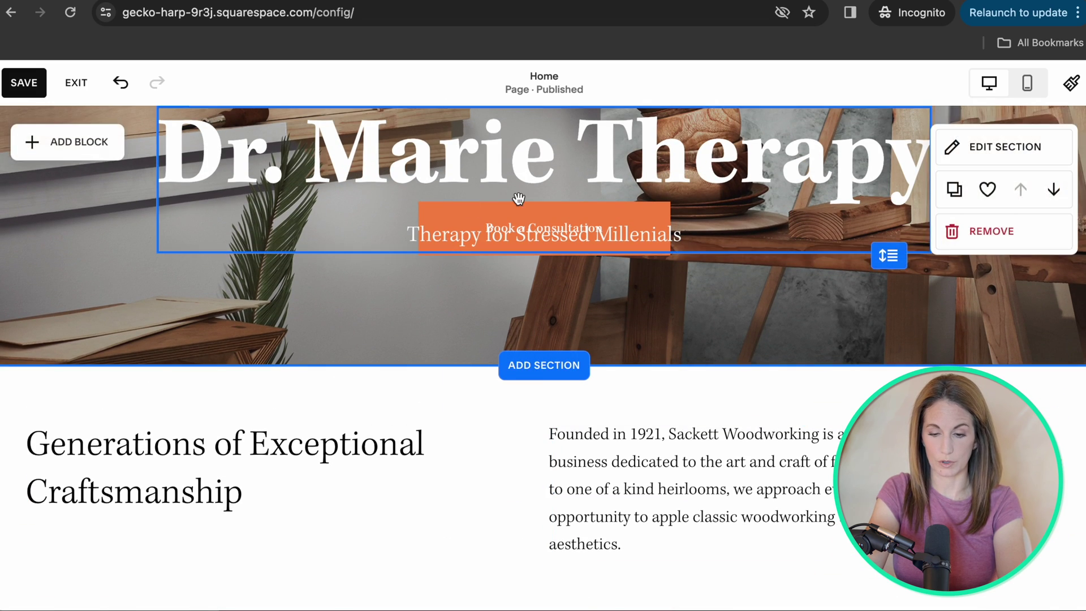
{"action": "scroll", "coordinate": [523, 206], "scroll_direction": "up", "scroll_amount": 4}
{"action": "scroll", "coordinate": [493, 428], "scroll_direction": "down", "scroll_amount": 5}
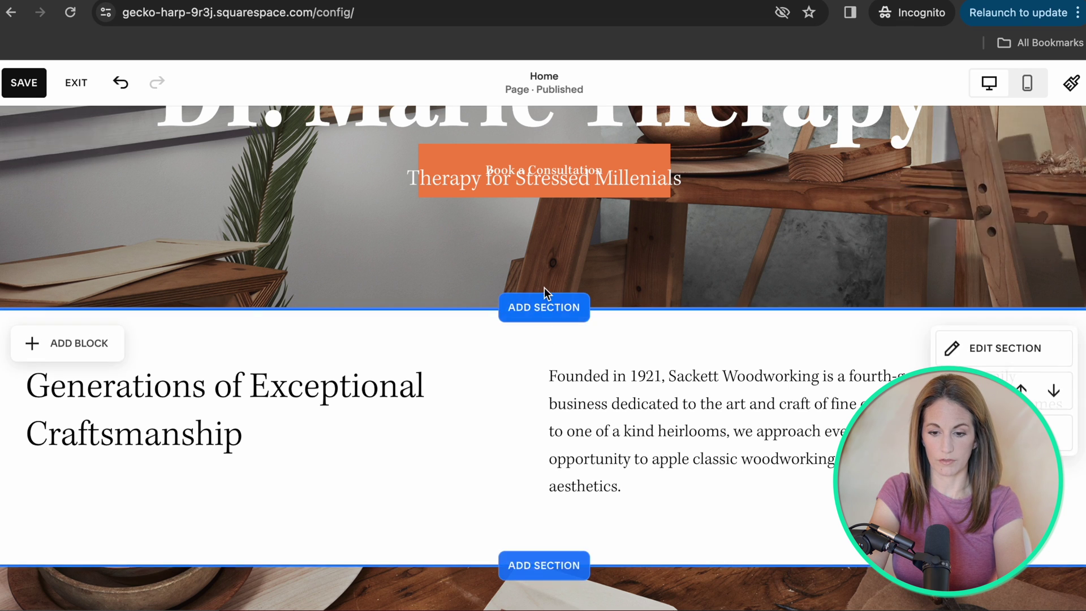
{"action": "left_click", "coordinate": [544, 311]}
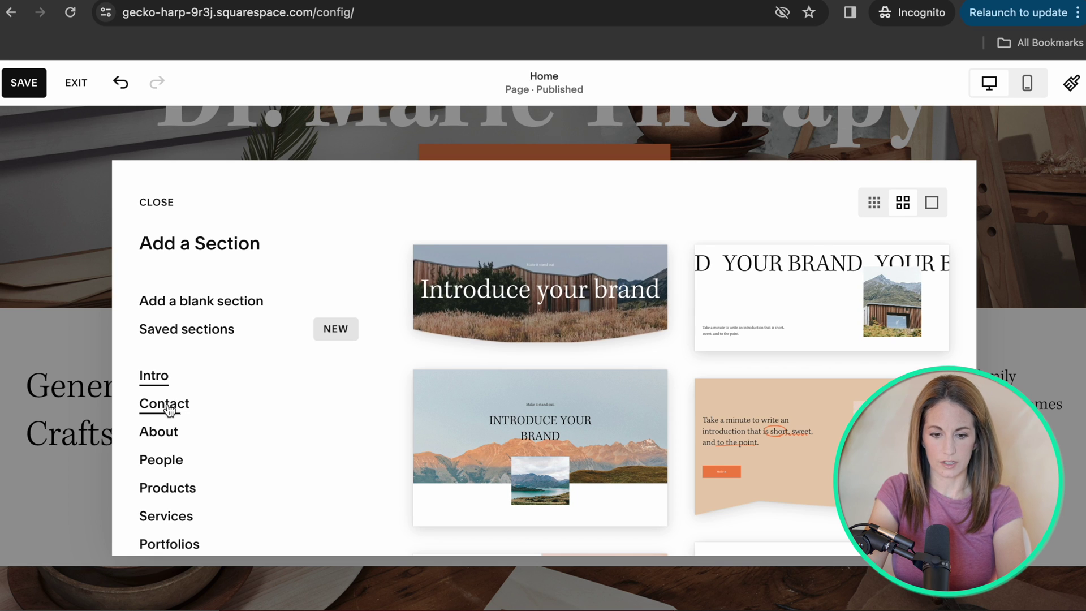
{"action": "scroll", "coordinate": [160, 418], "scroll_direction": "down", "scroll_amount": 3}
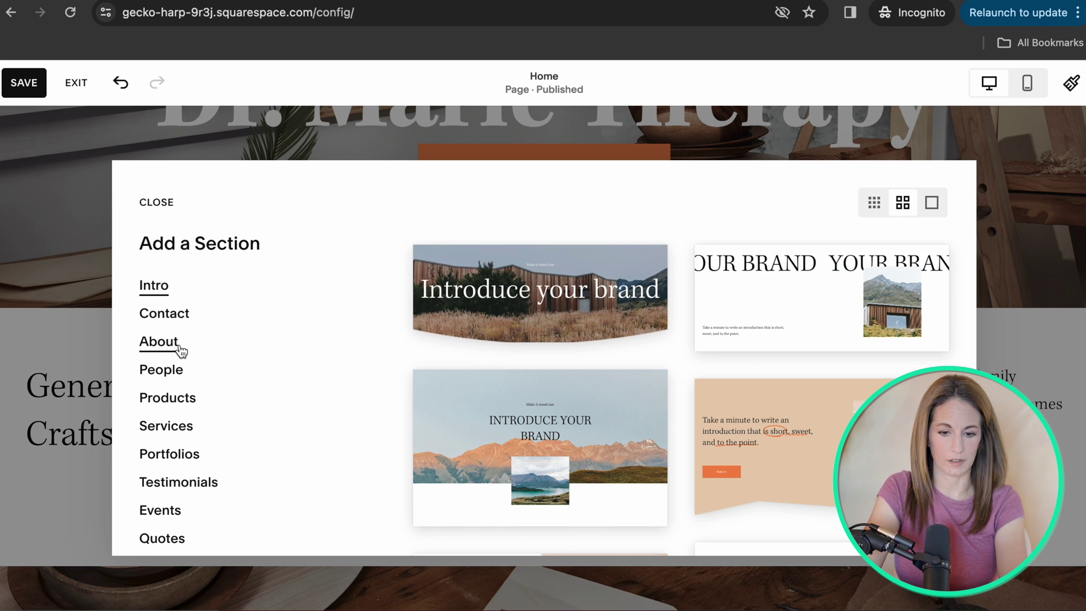
{"action": "left_click", "coordinate": [180, 349]}
Browse the About designs and insert the 'It all begins with an idea' section.
{"action": "scroll", "coordinate": [570, 332], "scroll_direction": "down", "scroll_amount": 5}
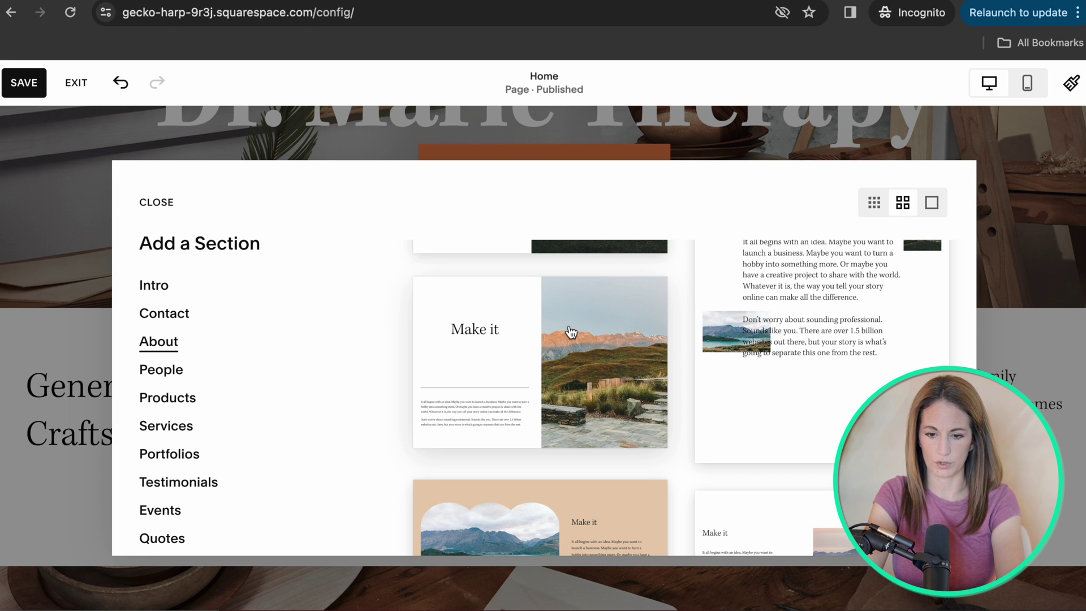
{"action": "scroll", "coordinate": [570, 332], "scroll_direction": "down", "scroll_amount": 5}
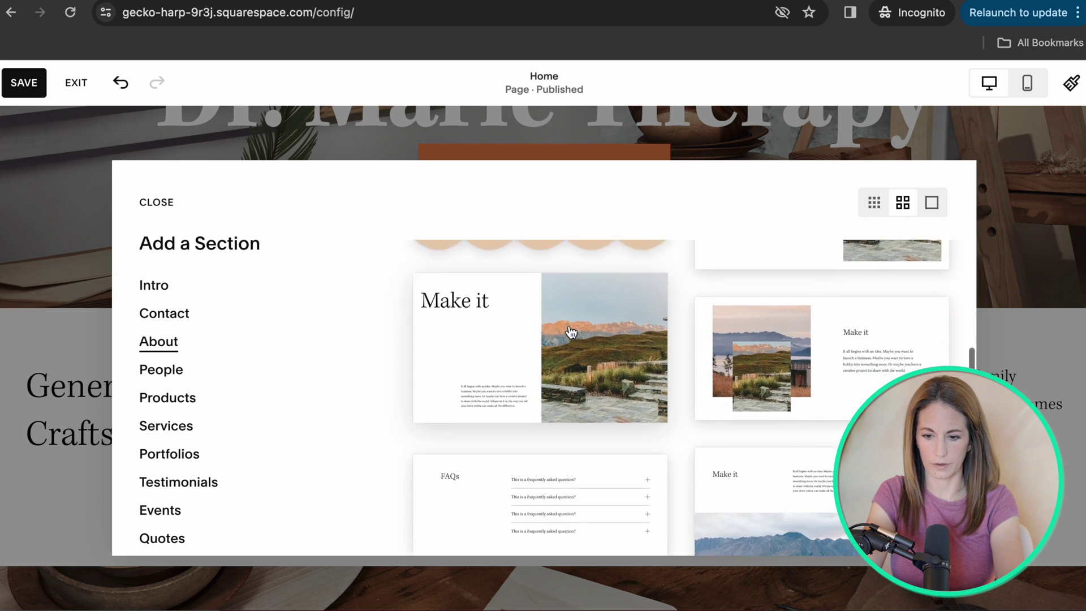
{"action": "scroll", "coordinate": [571, 332], "scroll_direction": "down", "scroll_amount": 8}
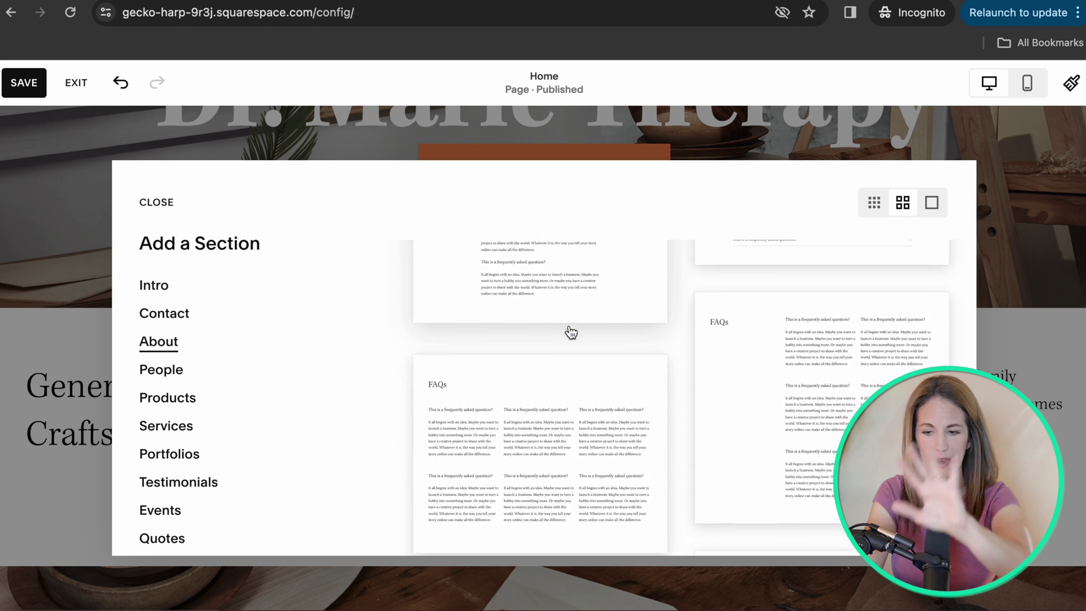
{"action": "scroll", "coordinate": [569, 326], "scroll_direction": "up", "scroll_amount": 10}
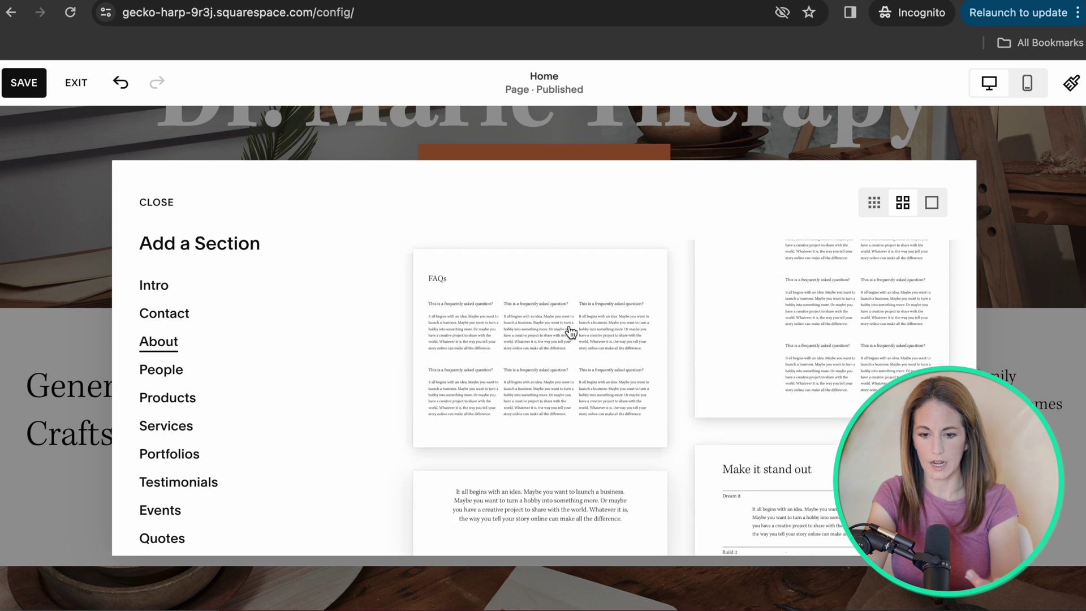
{"action": "scroll", "coordinate": [569, 327], "scroll_direction": "up", "scroll_amount": 4}
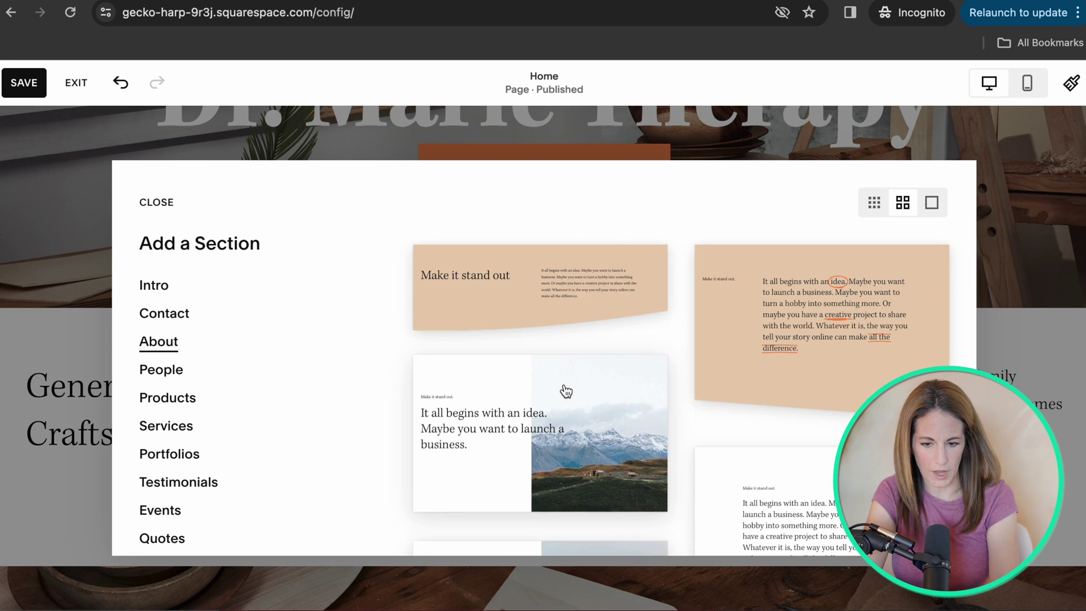
{"action": "scroll", "coordinate": [565, 390], "scroll_direction": "down", "scroll_amount": 3}
{"action": "scroll", "coordinate": [565, 390], "scroll_direction": "down", "scroll_amount": 3}
{"action": "scroll", "coordinate": [484, 388], "scroll_direction": "up", "scroll_amount": 4}
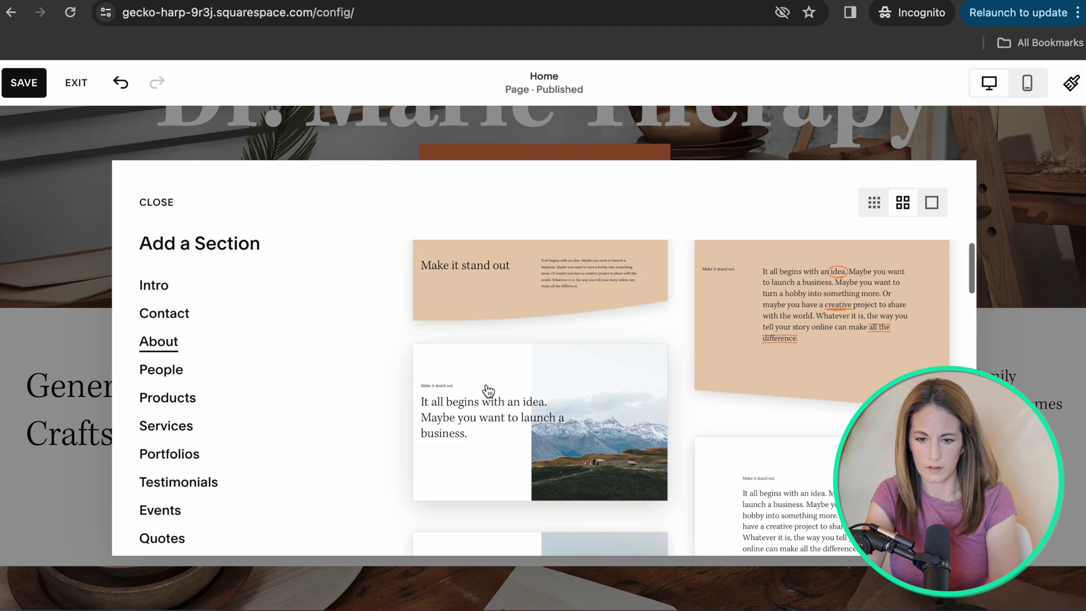
{"action": "left_click", "coordinate": [481, 422]}
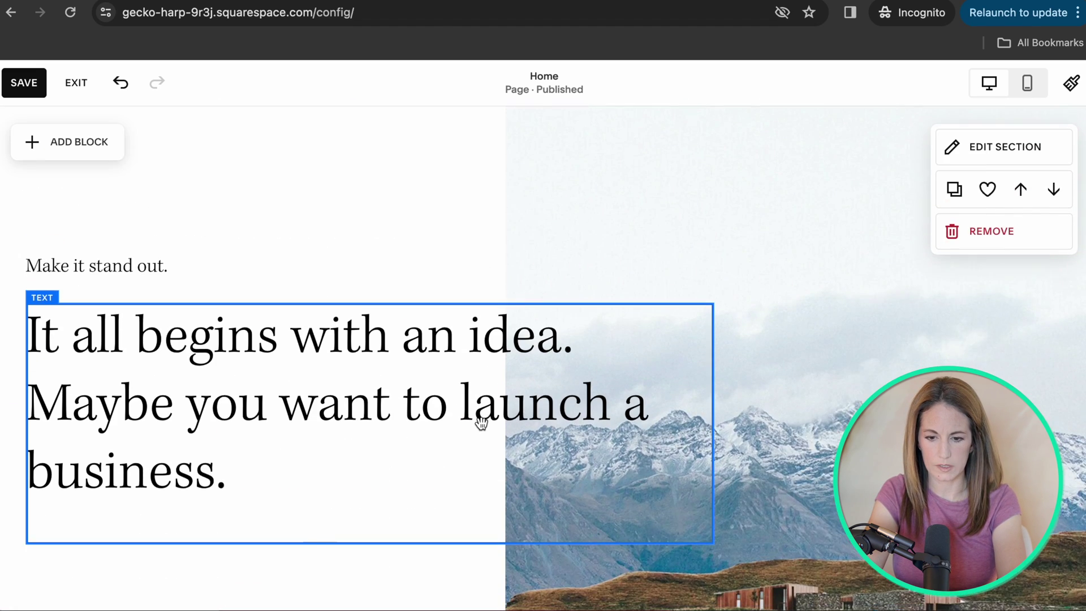
Delete the 'Make it stand out.' line from the new section.
{"action": "left_click", "coordinate": [388, 352]}
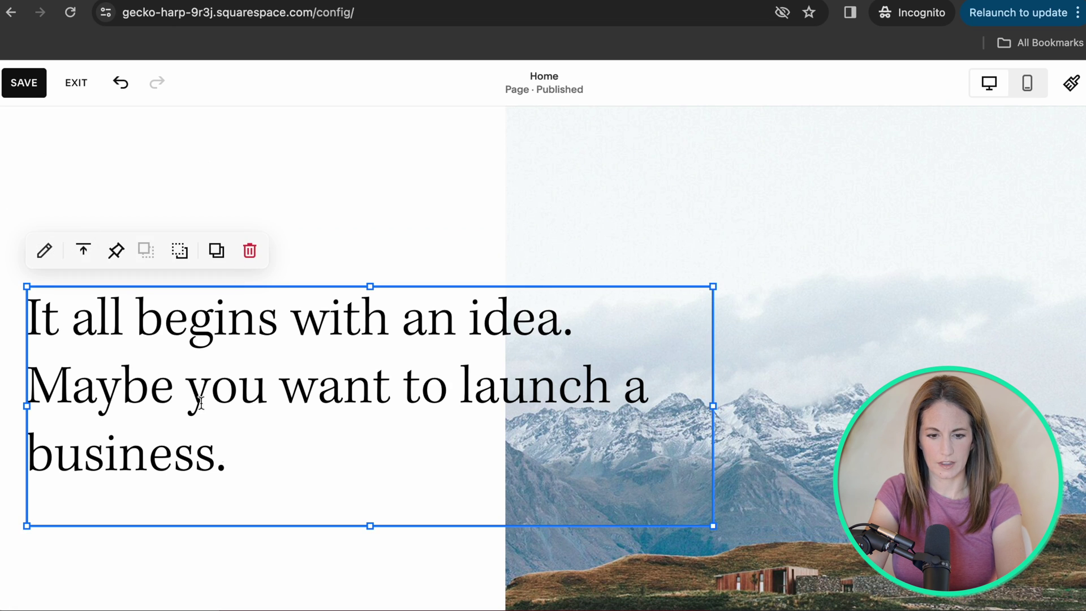
{"action": "left_click", "coordinate": [226, 456]}
{"action": "left_click", "coordinate": [422, 165]}
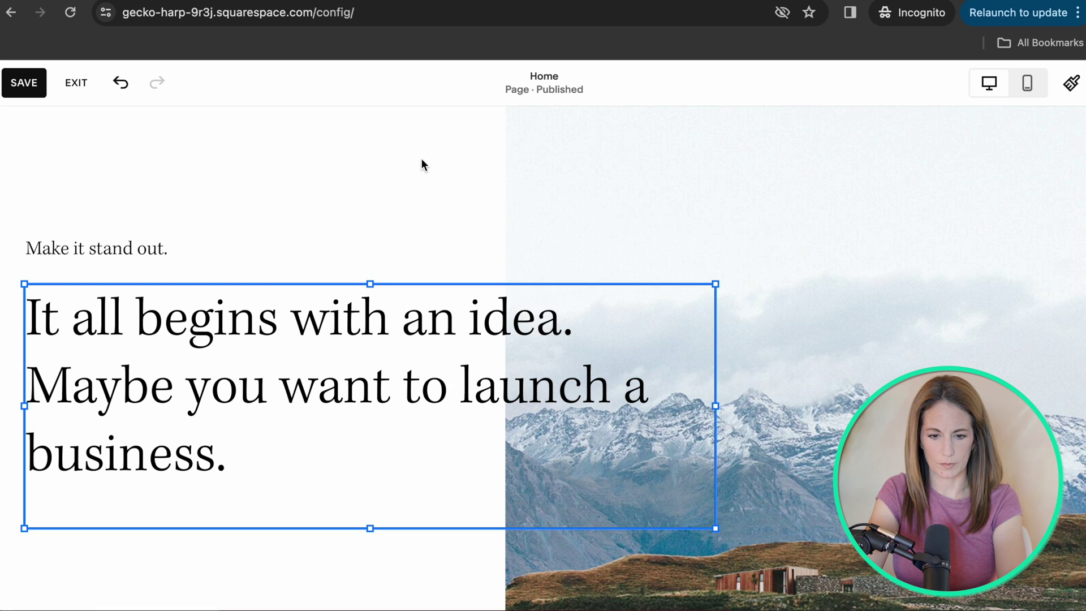
{"action": "left_click", "coordinate": [121, 247]}
{"action": "left_click", "coordinate": [184, 189]}
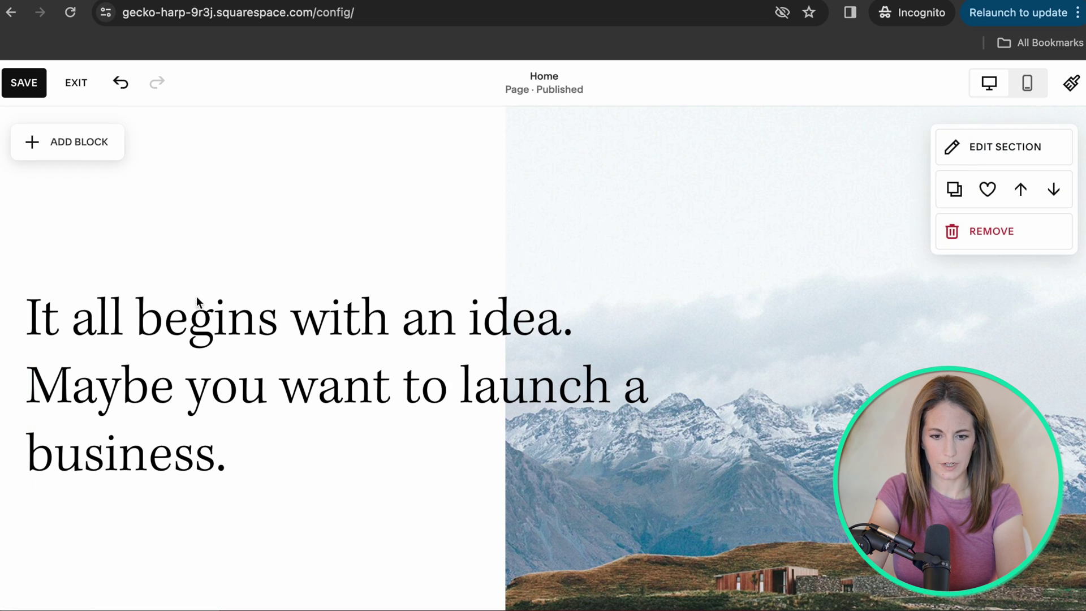
Try the orange wave art as the section background, then remove it.
{"action": "left_click", "coordinate": [996, 146]}
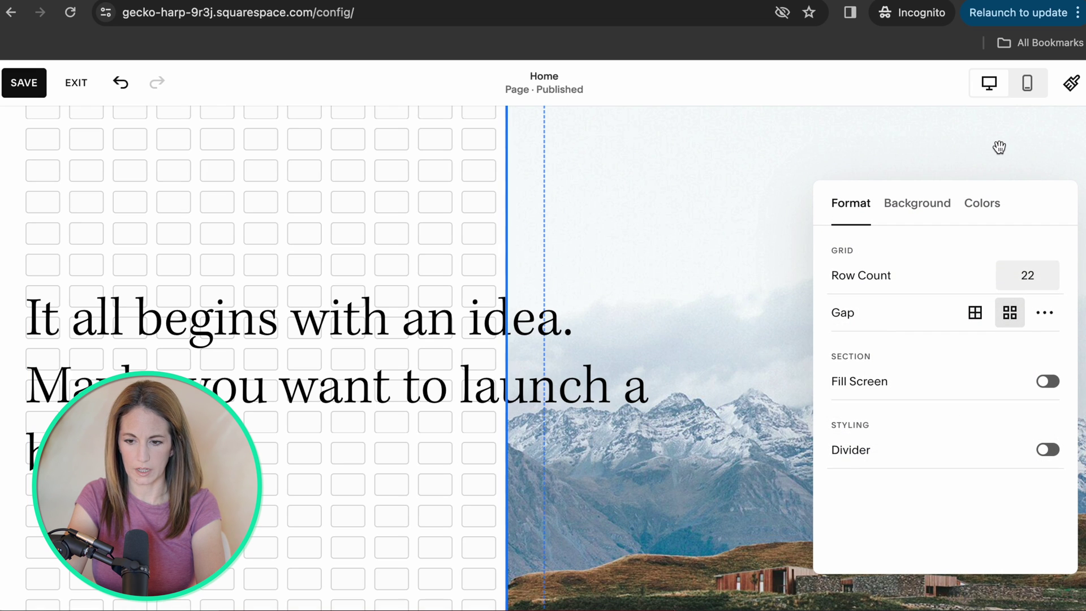
{"action": "left_click", "coordinate": [932, 205]}
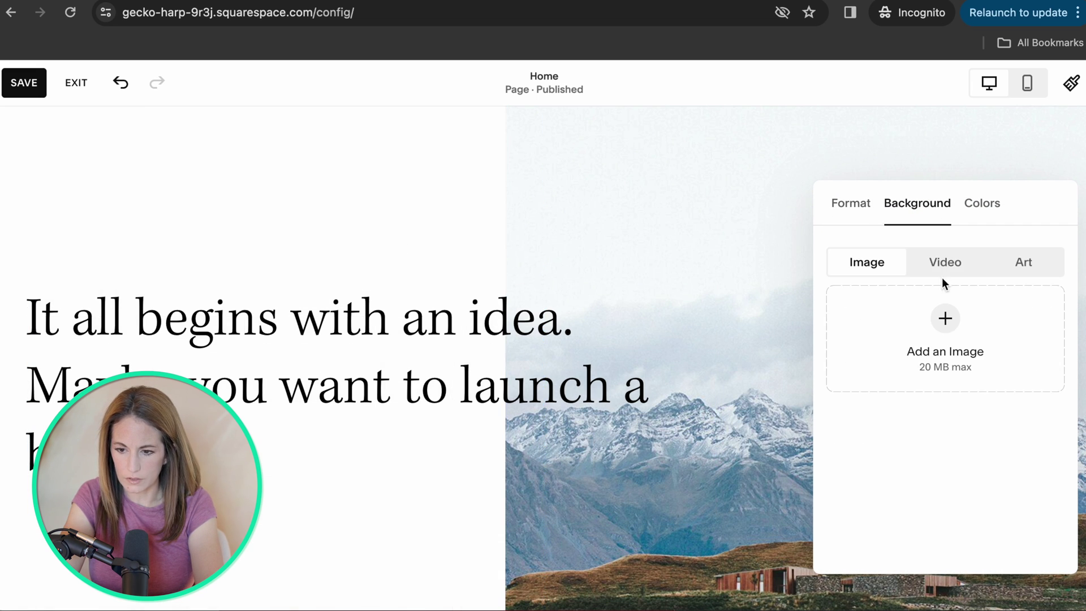
{"action": "left_click", "coordinate": [1023, 265]}
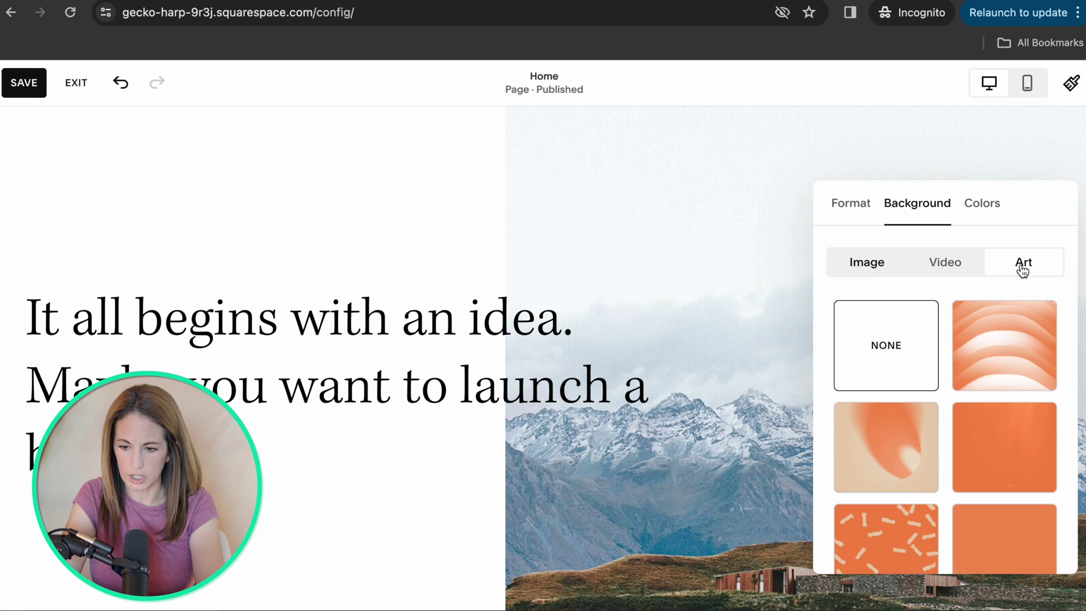
{"action": "left_click", "coordinate": [998, 375]}
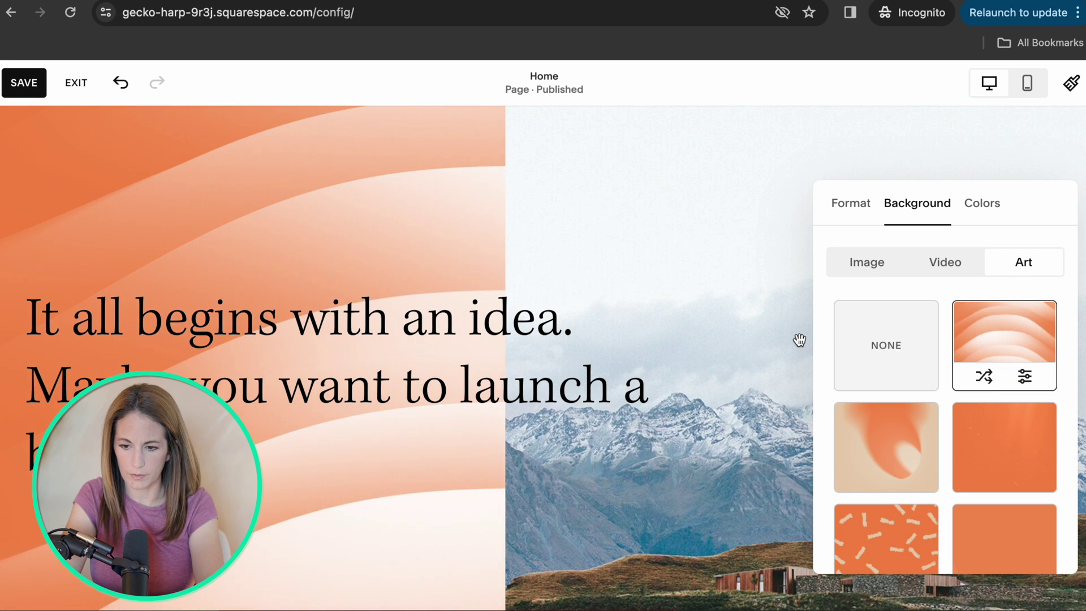
{"action": "left_click", "coordinate": [869, 347]}
Compare Dark 1, Lightest 1 and Light 2 colour themes, keeping the section on Light 1.
{"action": "left_click", "coordinate": [978, 205]}
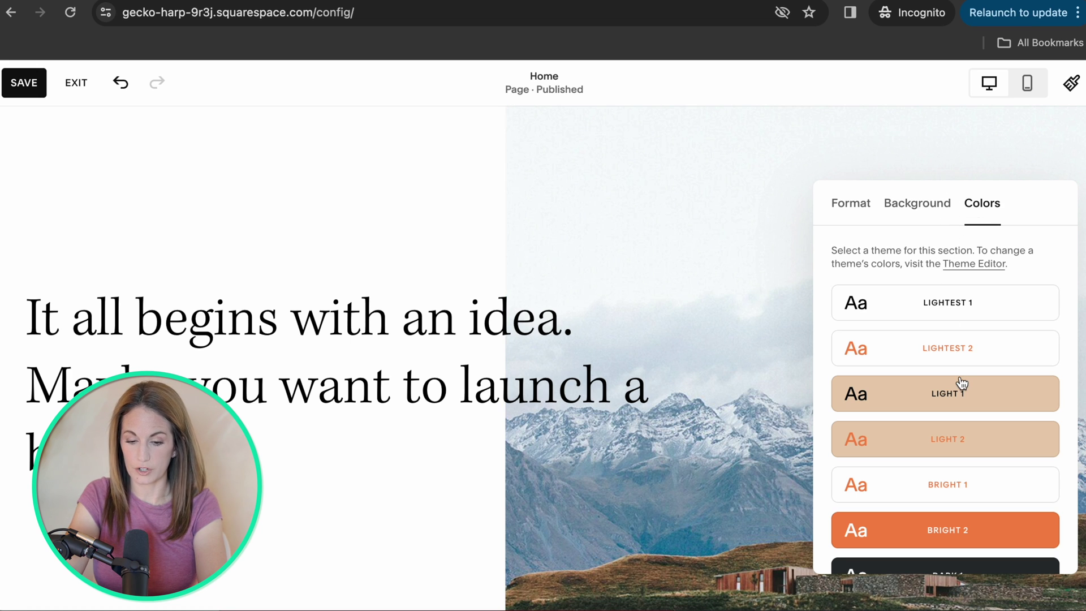
{"action": "scroll", "coordinate": [961, 384], "scroll_direction": "down", "scroll_amount": 5}
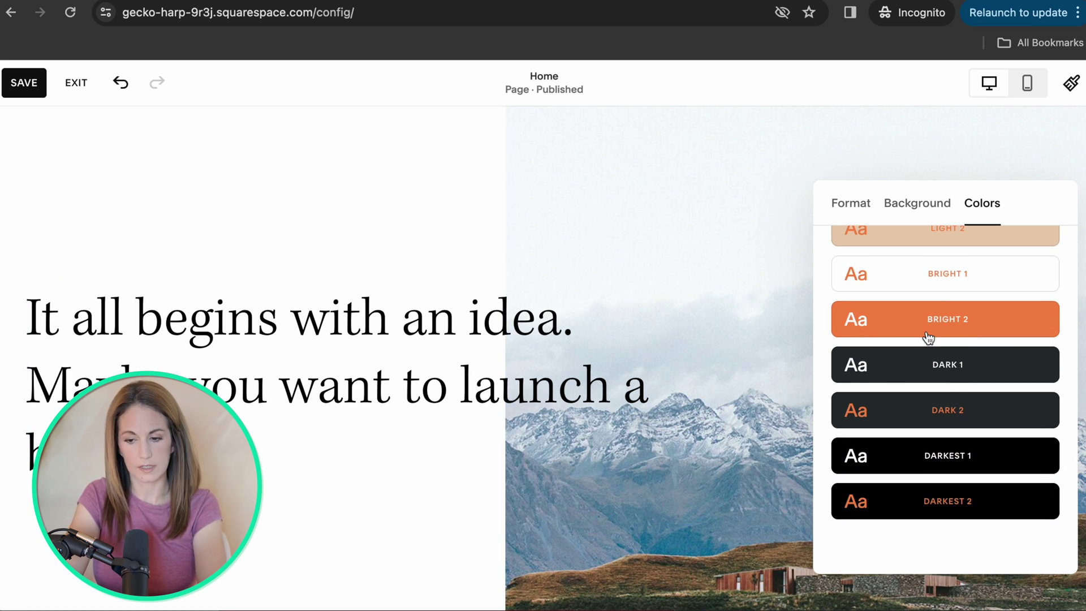
{"action": "left_click", "coordinate": [936, 366]}
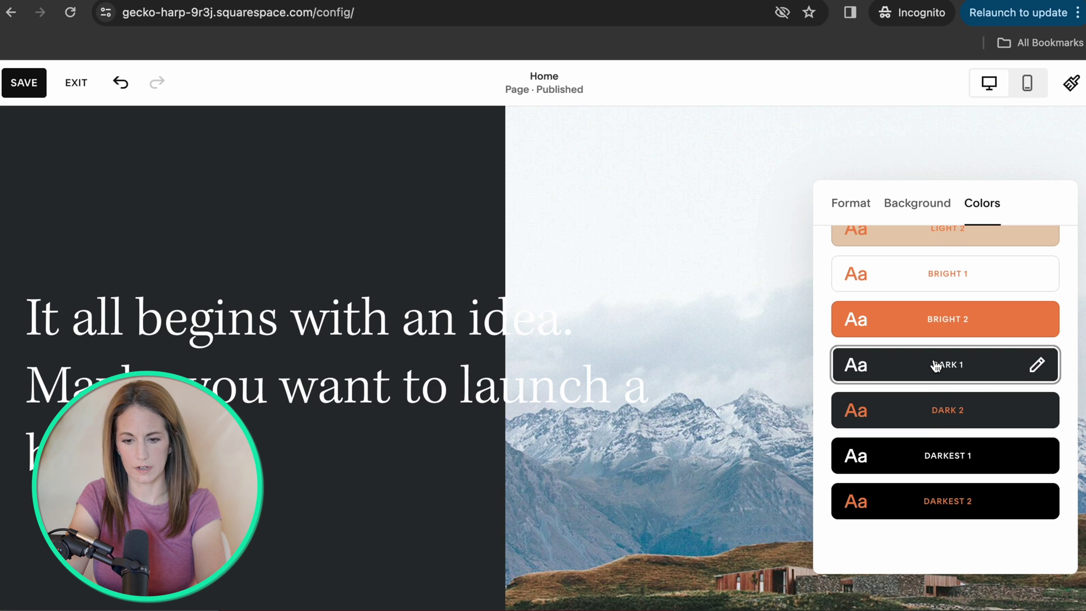
{"action": "scroll", "coordinate": [938, 351], "scroll_direction": "up", "scroll_amount": 3}
{"action": "left_click", "coordinate": [950, 249]}
{"action": "left_click", "coordinate": [952, 339]}
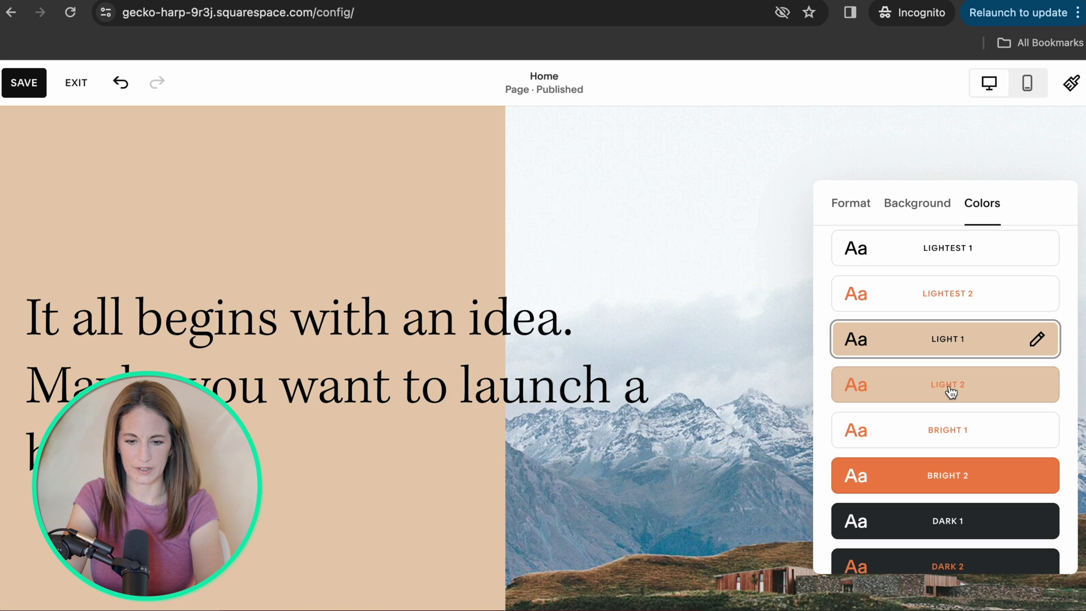
{"action": "left_click", "coordinate": [950, 391]}
{"action": "left_click", "coordinate": [945, 339]}
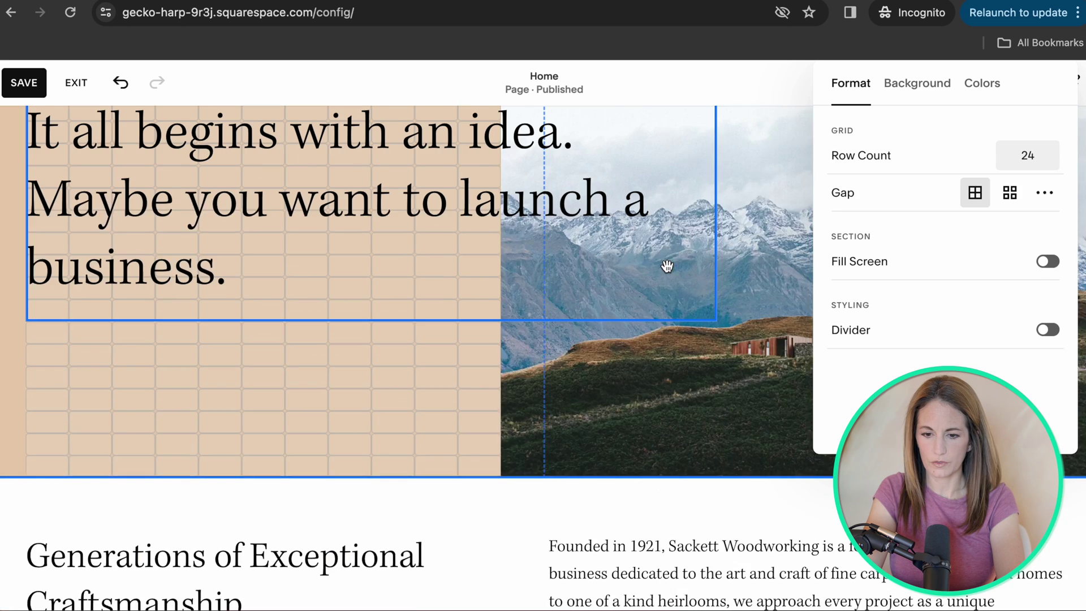
{"action": "scroll", "coordinate": [666, 267], "scroll_direction": "up", "scroll_amount": 5}
{"action": "left_click", "coordinate": [666, 266]}
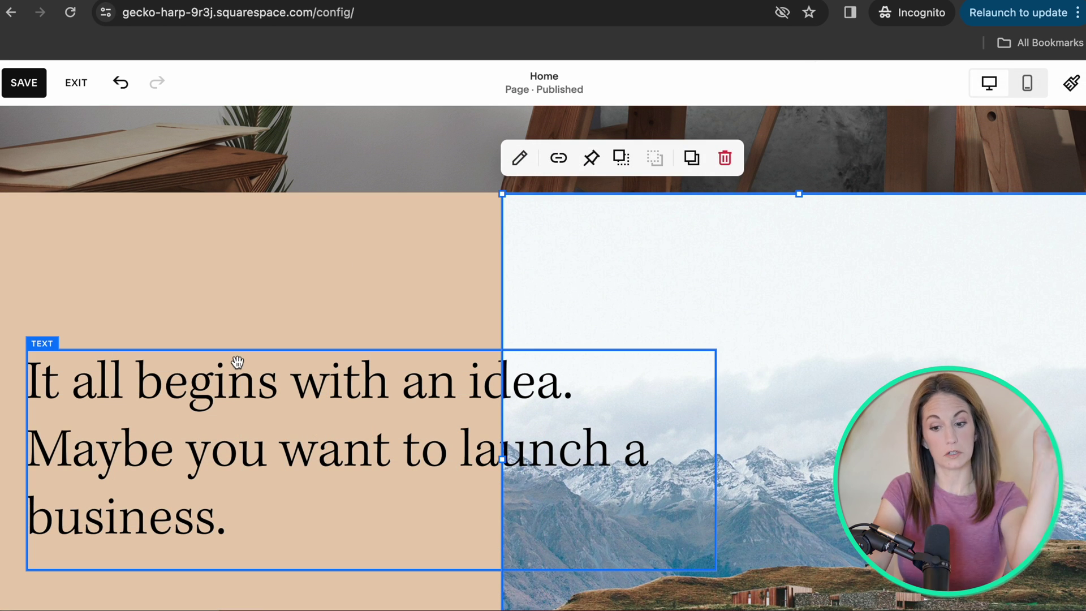
Retitle the section heading as 'About' followed by the doctor's name.
{"action": "left_click", "coordinate": [241, 452]}
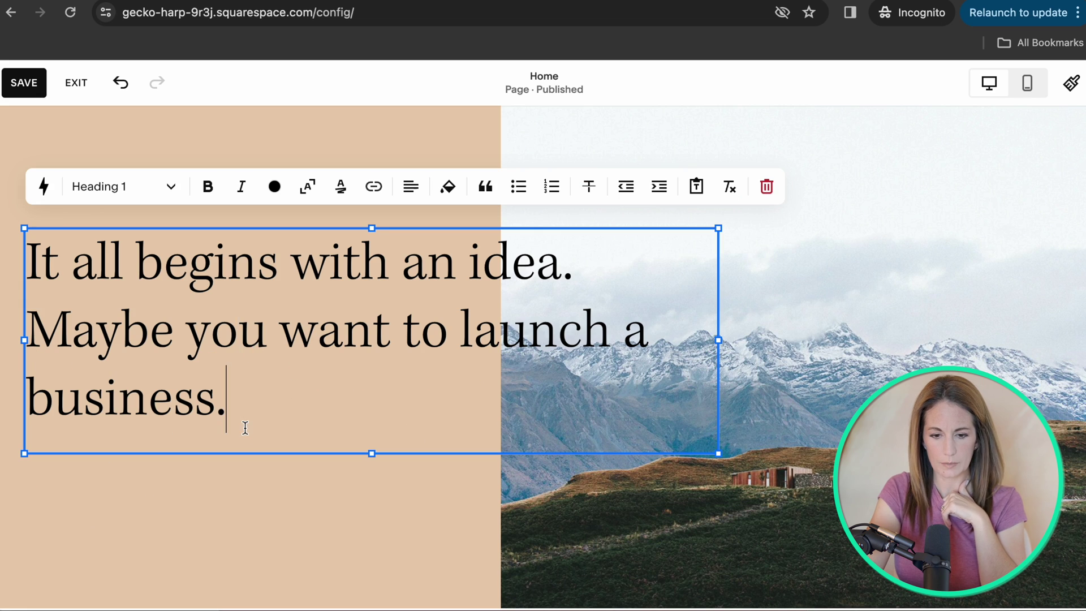
{"action": "left_click_drag", "start_coordinate": [245, 428], "coordinate": [19, 249]}
{"action": "type", "text": "Abou"}
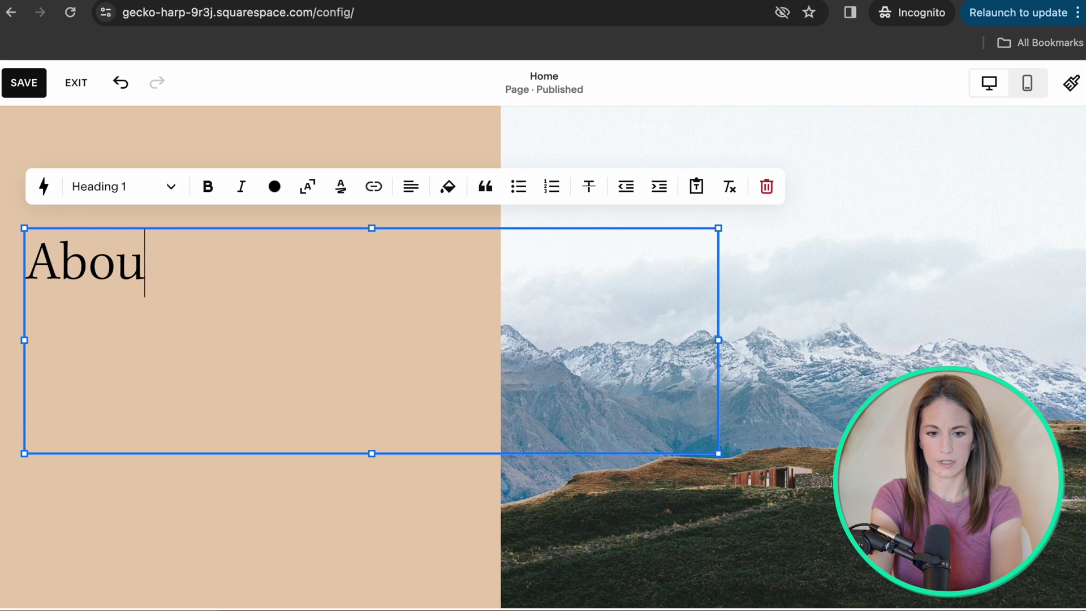
{"action": "type", "text": "t Dr. "}
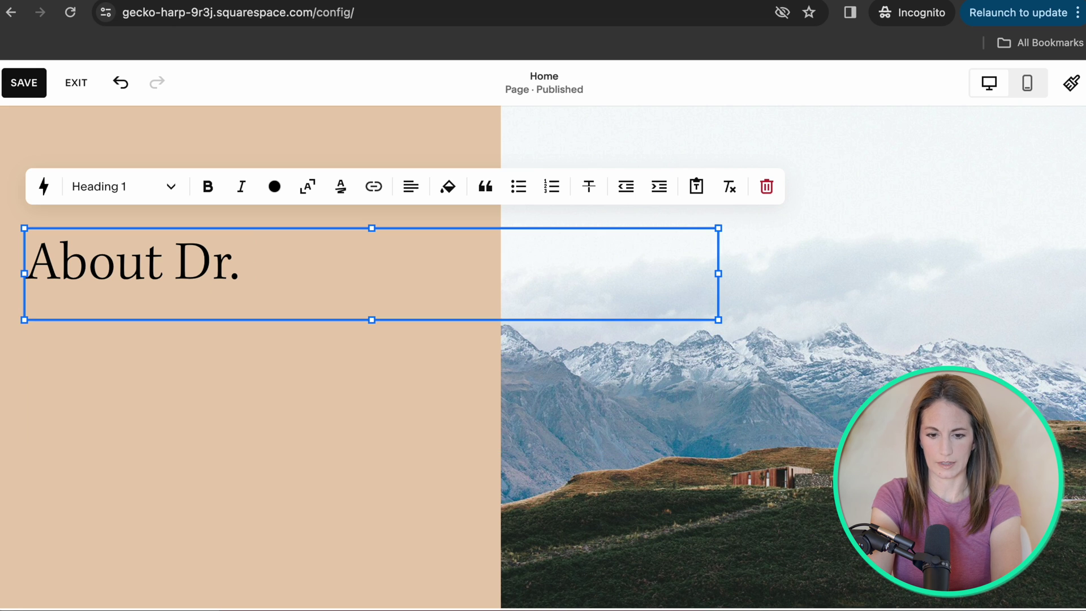
{"action": "type", "text": "Marie"}
{"action": "left_click", "coordinate": [41, 153]}
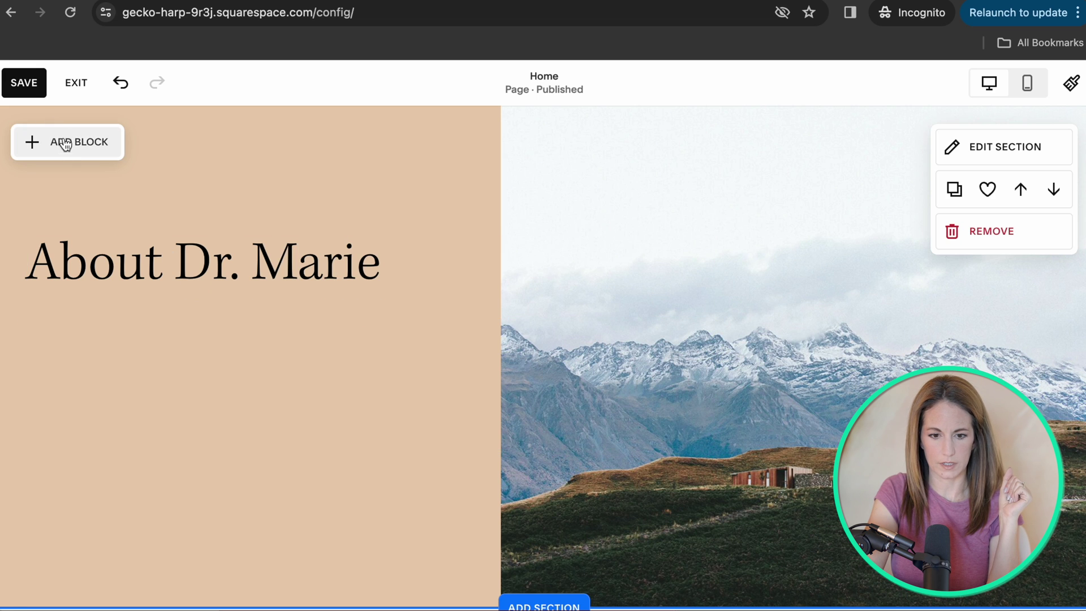
Add a new text block and position it directly below the heading.
{"action": "left_click", "coordinate": [65, 147]}
{"action": "left_click", "coordinate": [82, 307]}
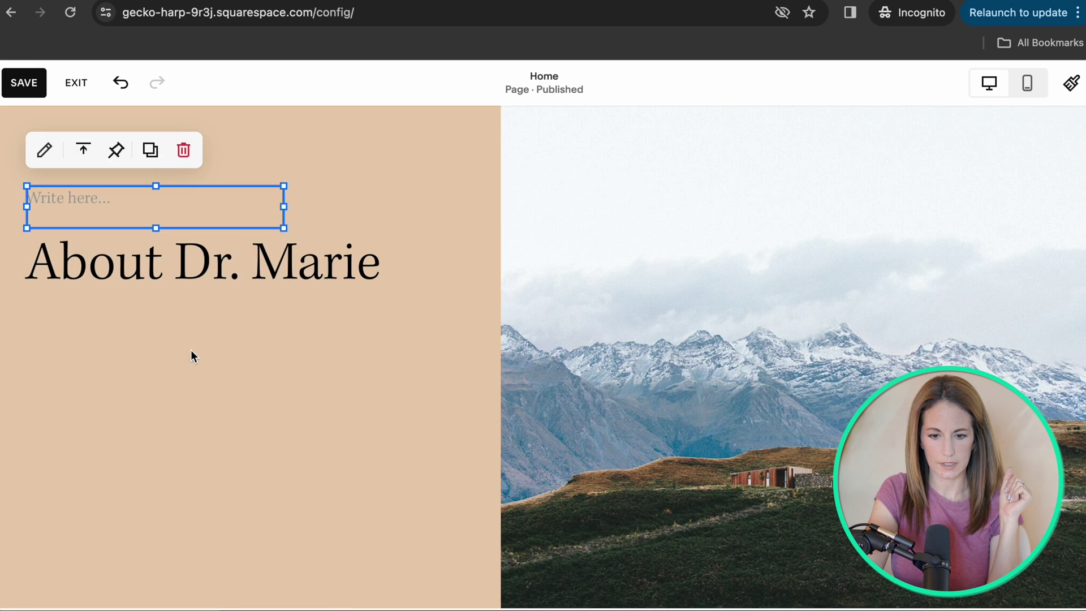
{"action": "left_click", "coordinate": [87, 195]}
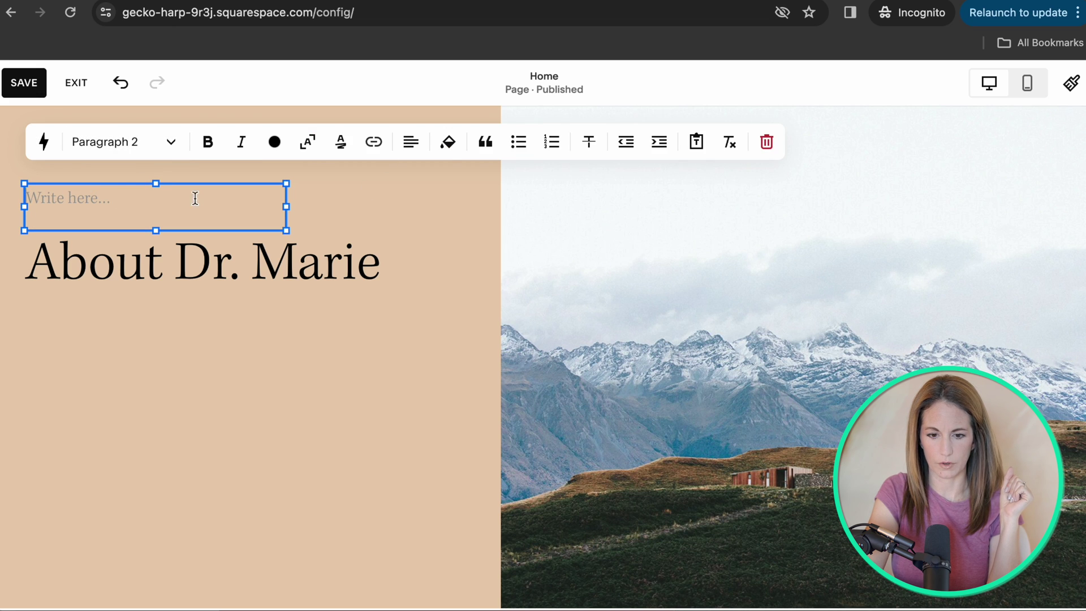
{"action": "key", "text": "Escape"}
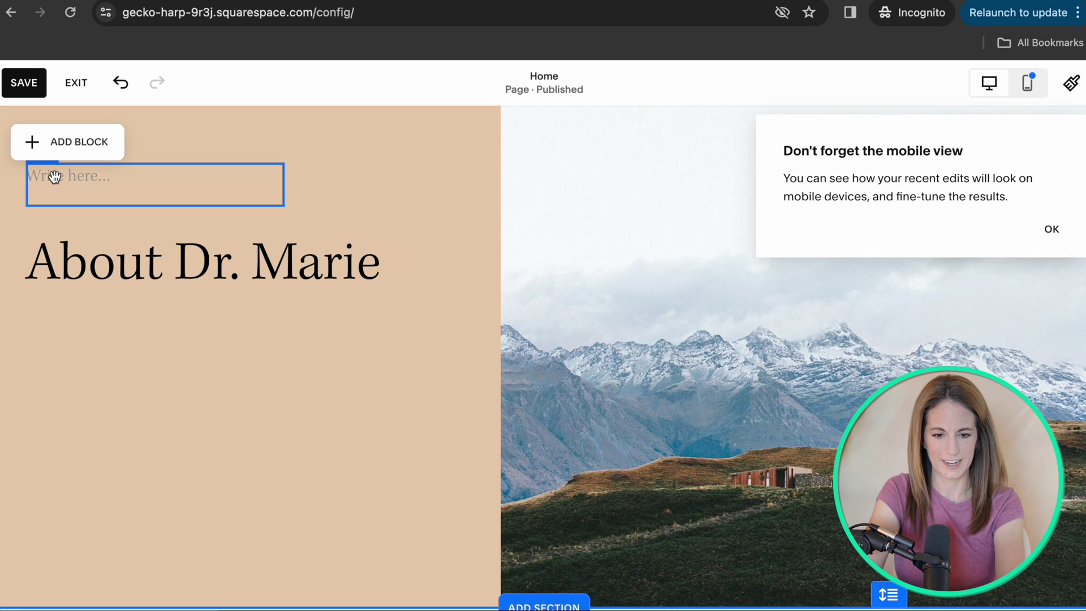
{"action": "left_click_drag", "start_coordinate": [54, 177], "coordinate": [62, 334]}
{"action": "left_click", "coordinate": [125, 385]}
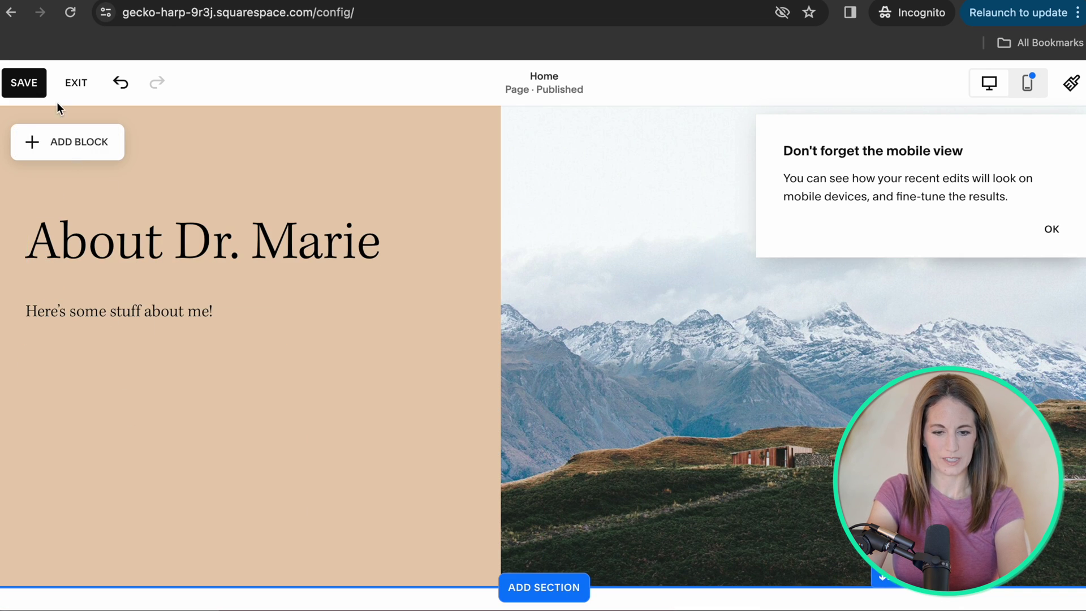
Add a button block below the intro paragraph and open its content settings.
{"action": "left_click", "coordinate": [68, 145]}
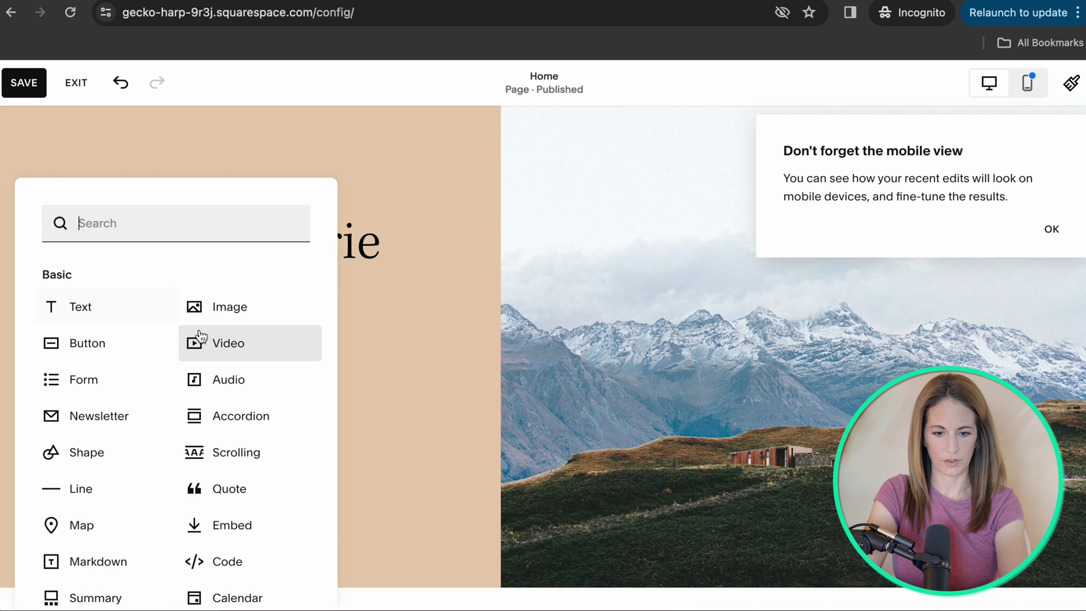
{"action": "left_click", "coordinate": [112, 348]}
{"action": "left_click_drag", "start_coordinate": [96, 205], "coordinate": [93, 405]}
{"action": "double_click", "coordinate": [128, 414]}
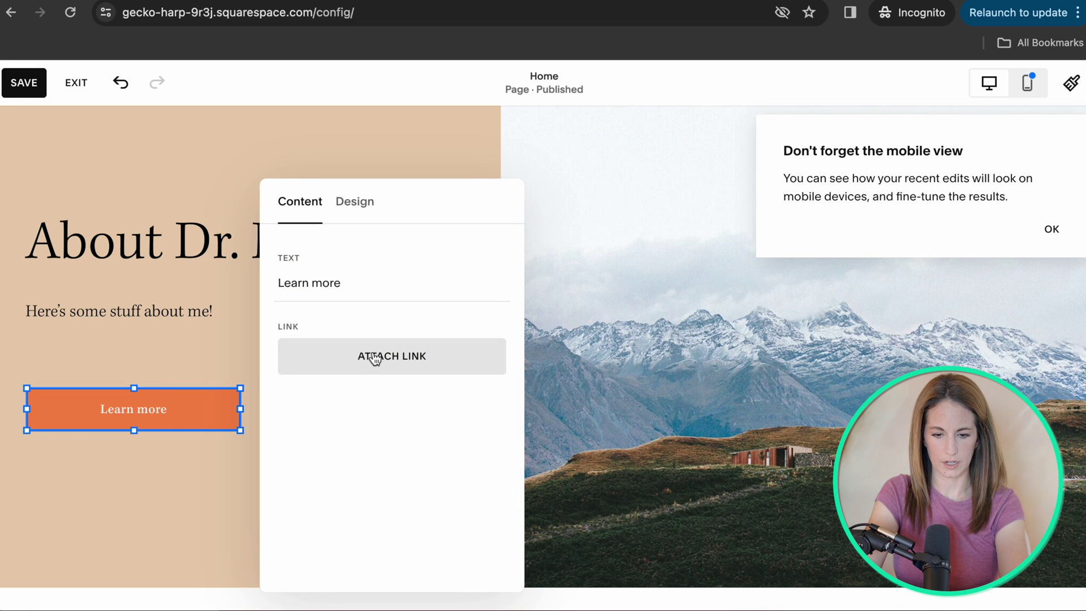
{"action": "left_click", "coordinate": [150, 407]}
{"action": "left_click", "coordinate": [48, 362]}
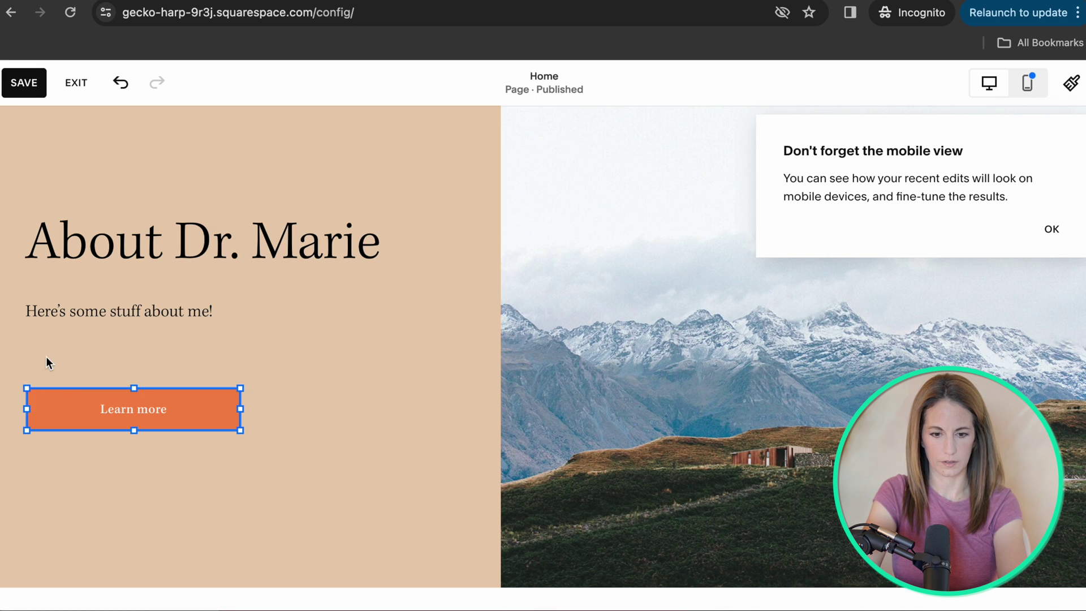
Label the button 'About Me' and link it to the /about page.
{"action": "triple_click", "coordinate": [303, 289]}
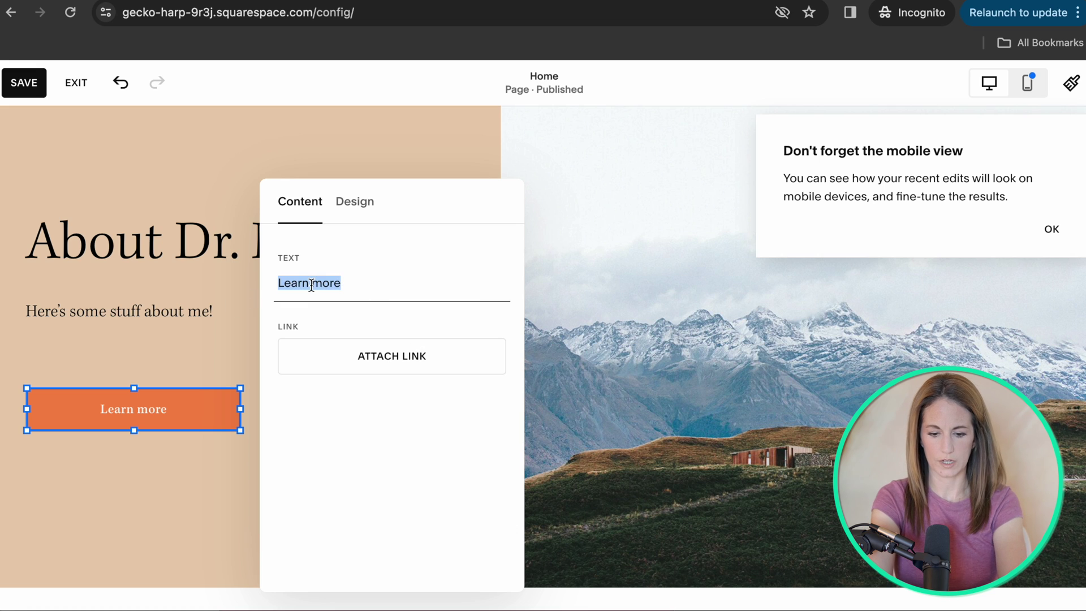
{"action": "type", "text": "About Me"}
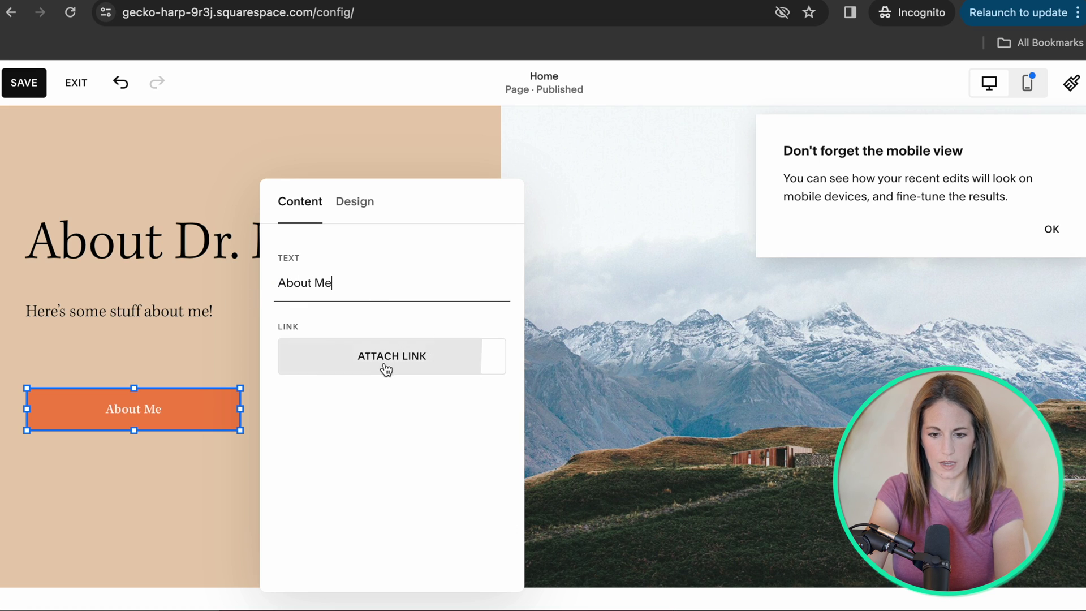
{"action": "left_click", "coordinate": [385, 365]}
{"action": "left_click", "coordinate": [630, 349]}
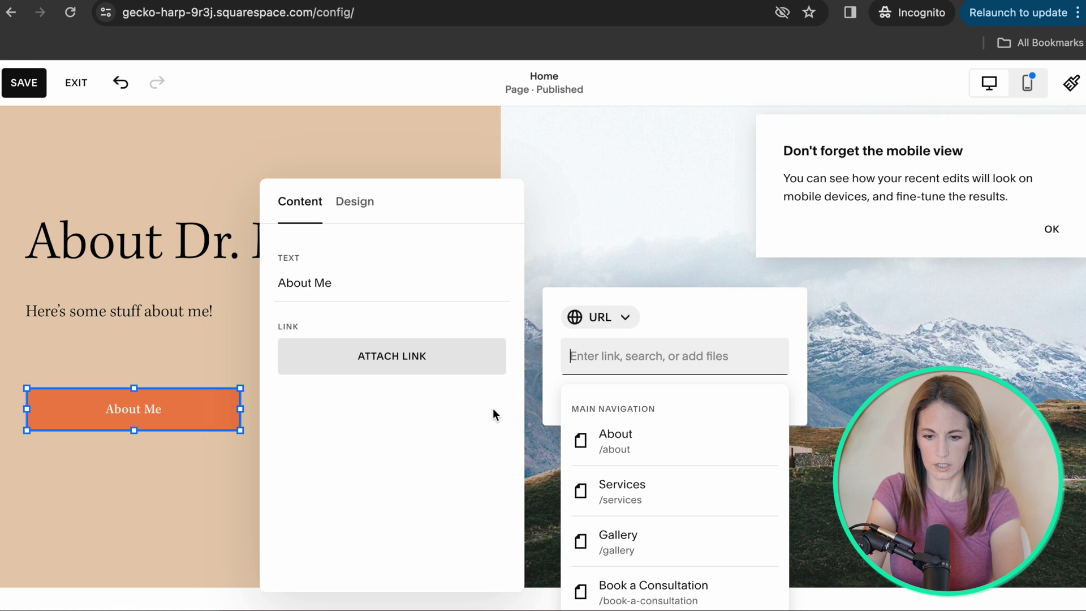
{"action": "left_click", "coordinate": [616, 445]}
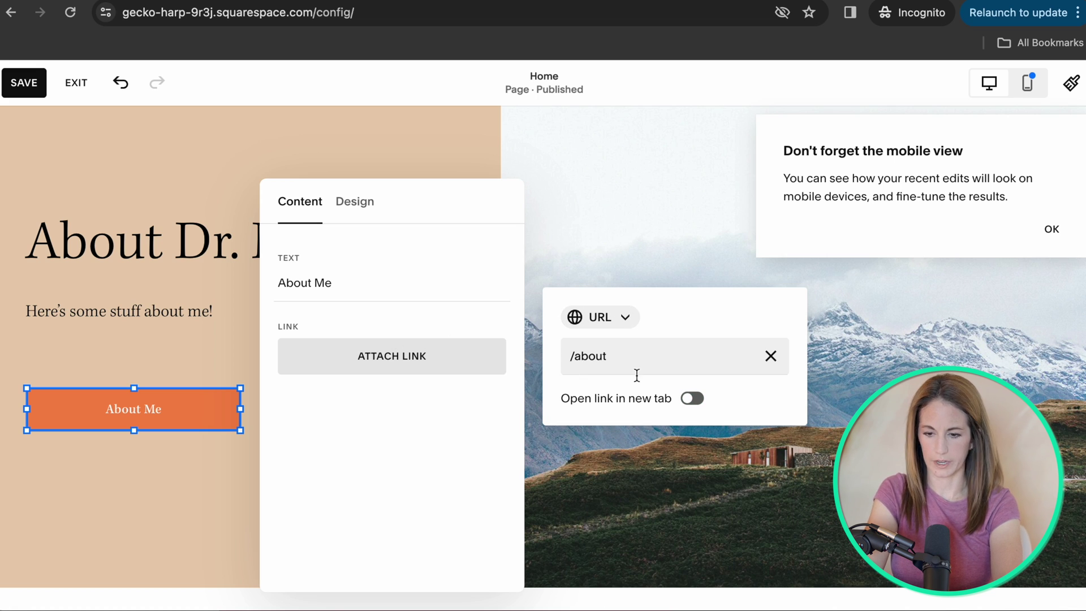
{"action": "left_click", "coordinate": [518, 145]}
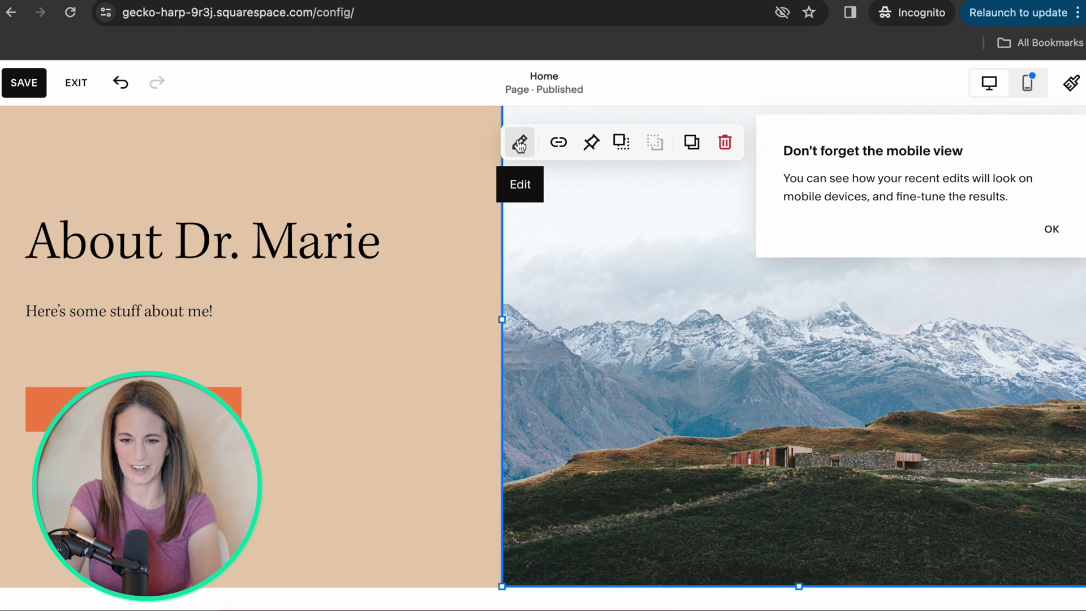
Shift the About image's focal point down and to the left in its settings.
{"action": "left_click", "coordinate": [518, 145]}
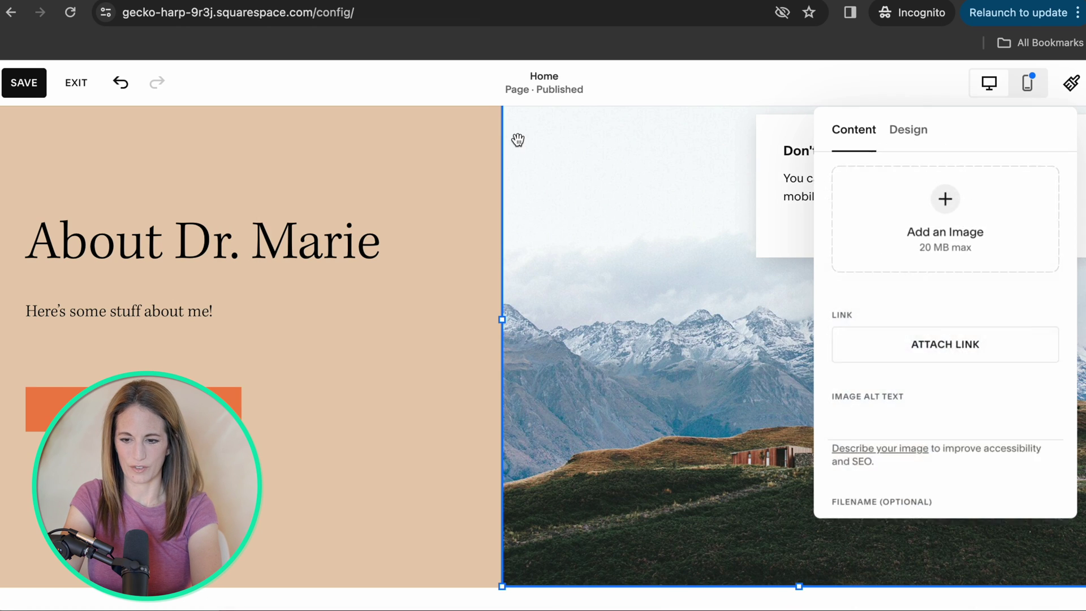
{"action": "left_click", "coordinate": [647, 270]}
{"action": "left_click", "coordinate": [691, 417]}
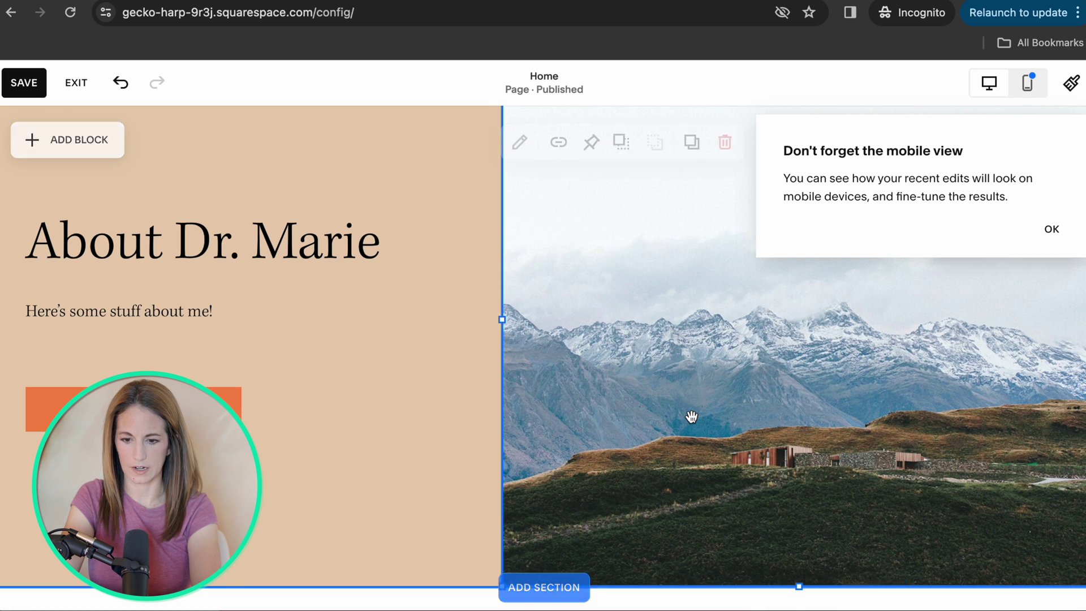
{"action": "left_click", "coordinate": [468, 368]}
{"action": "left_click", "coordinate": [694, 366]}
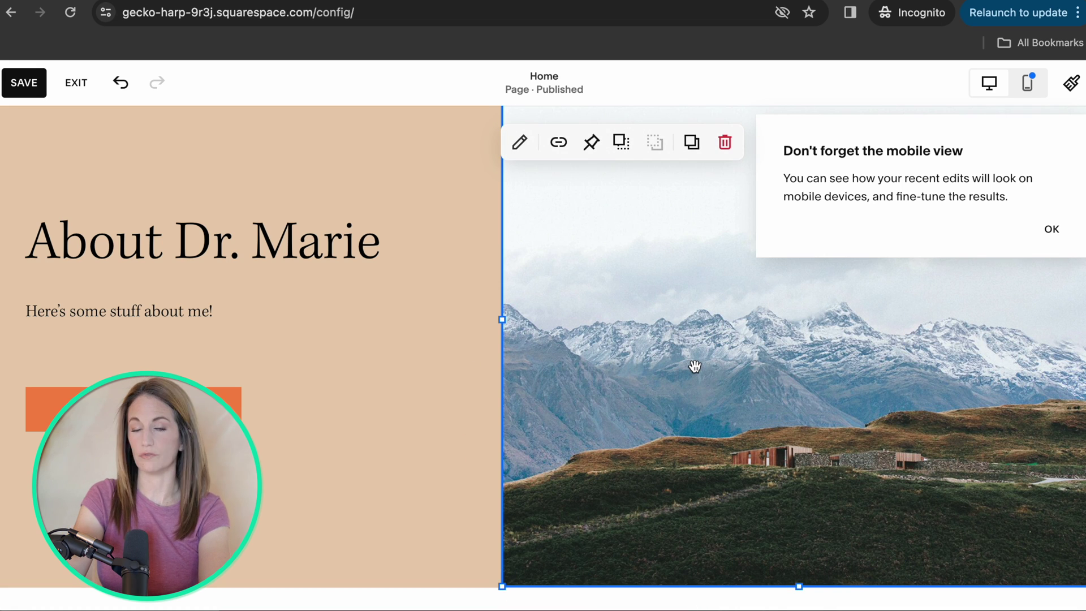
{"action": "left_click", "coordinate": [518, 145]}
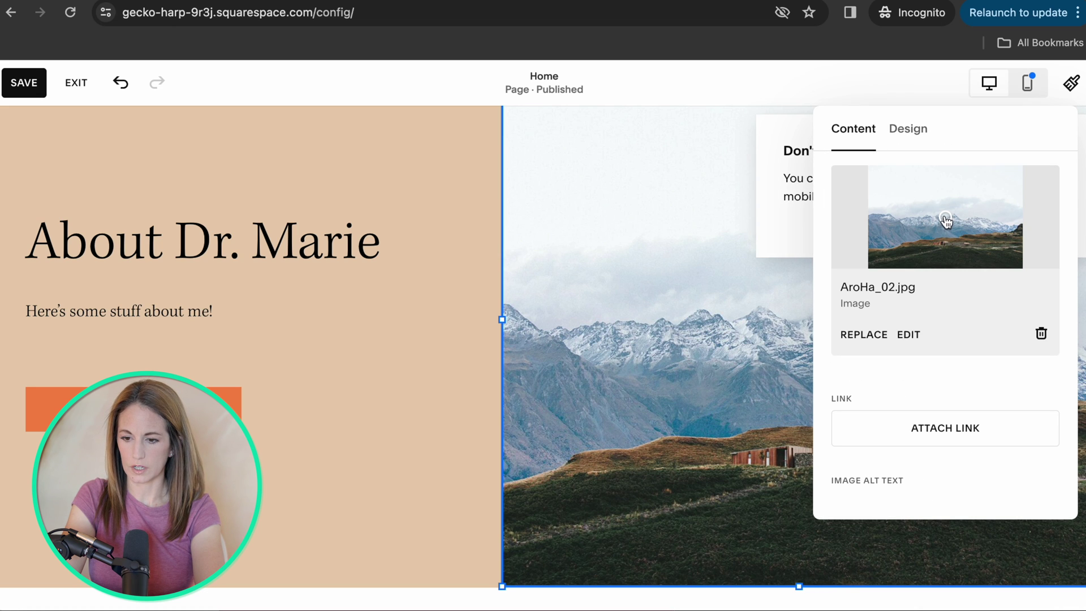
{"action": "left_click_drag", "start_coordinate": [945, 219], "coordinate": [902, 231]}
{"action": "left_click_drag", "start_coordinate": [948, 176], "coordinate": [938, 226]}
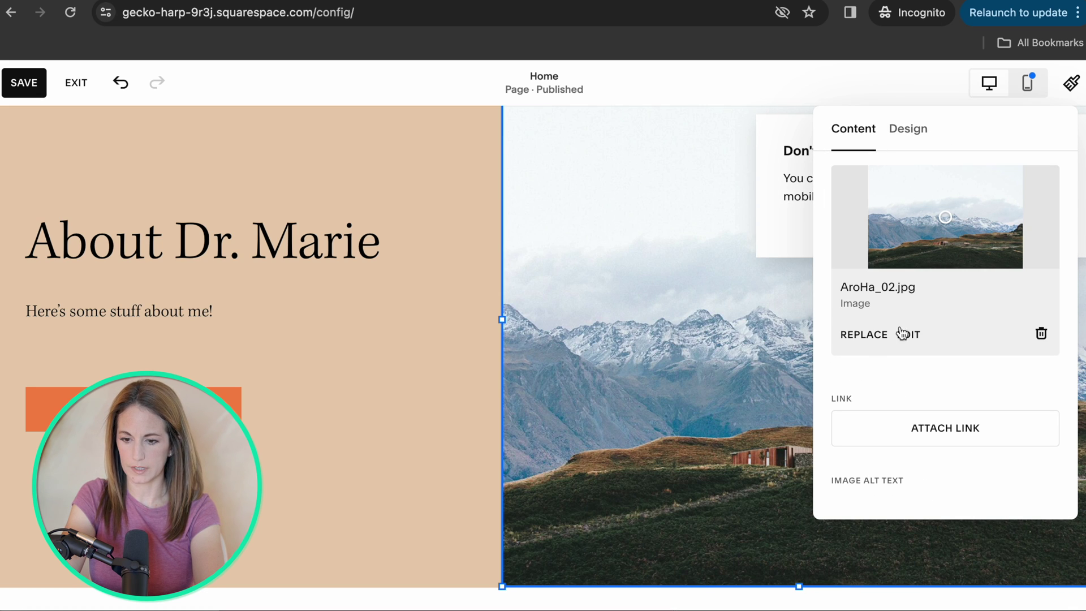
Upload the headshot photo from the computer to replace the mountain image.
{"action": "left_click", "coordinate": [873, 337]}
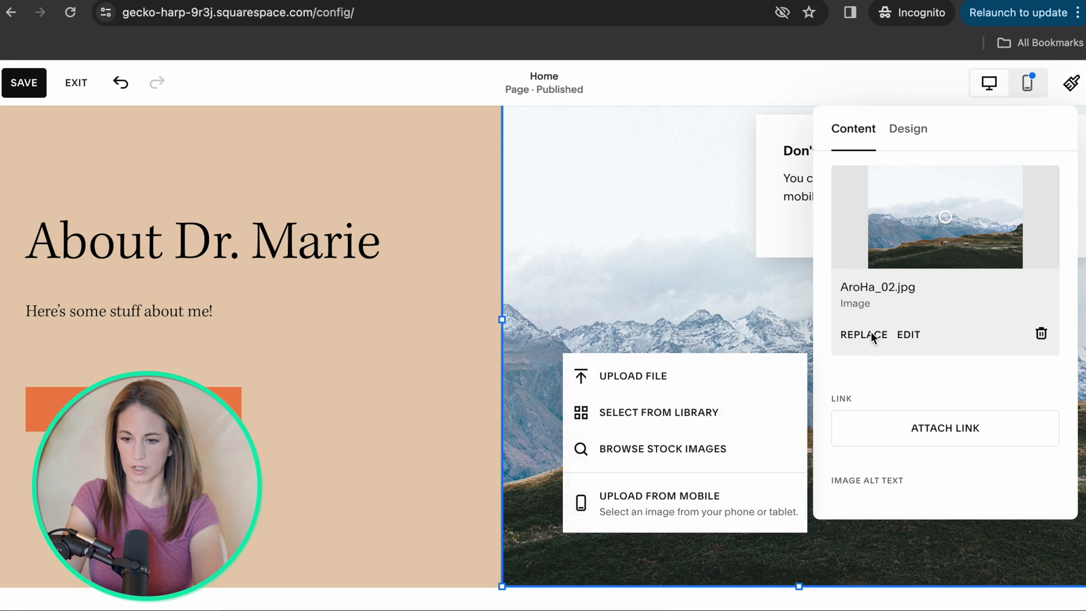
{"action": "left_click", "coordinate": [654, 376]}
{"action": "left_click", "coordinate": [753, 122]}
{"action": "type", "text": "heads"}
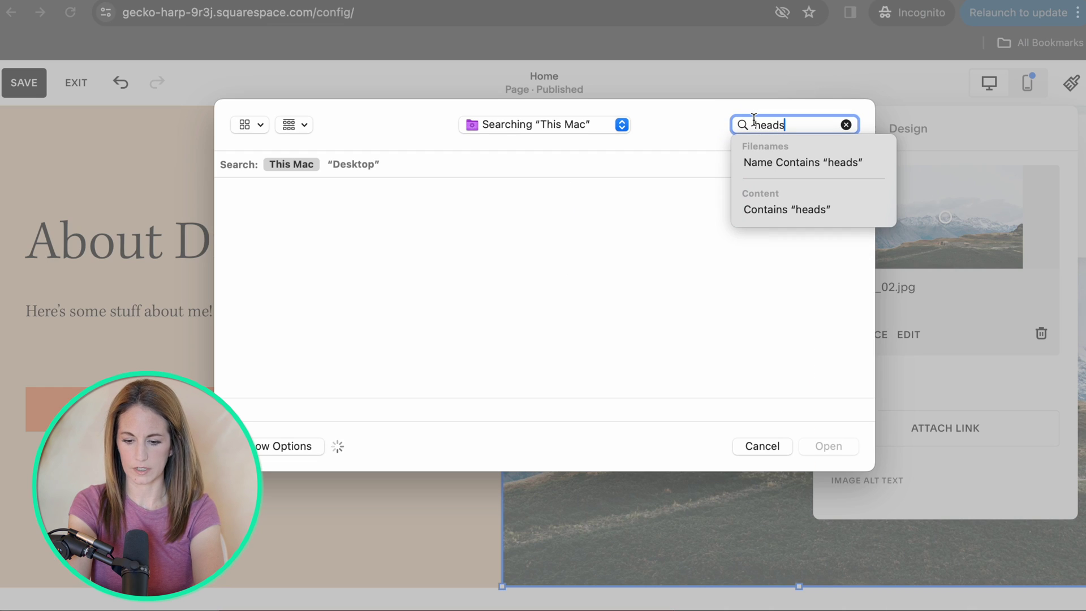
{"action": "type", "text": "hot"}
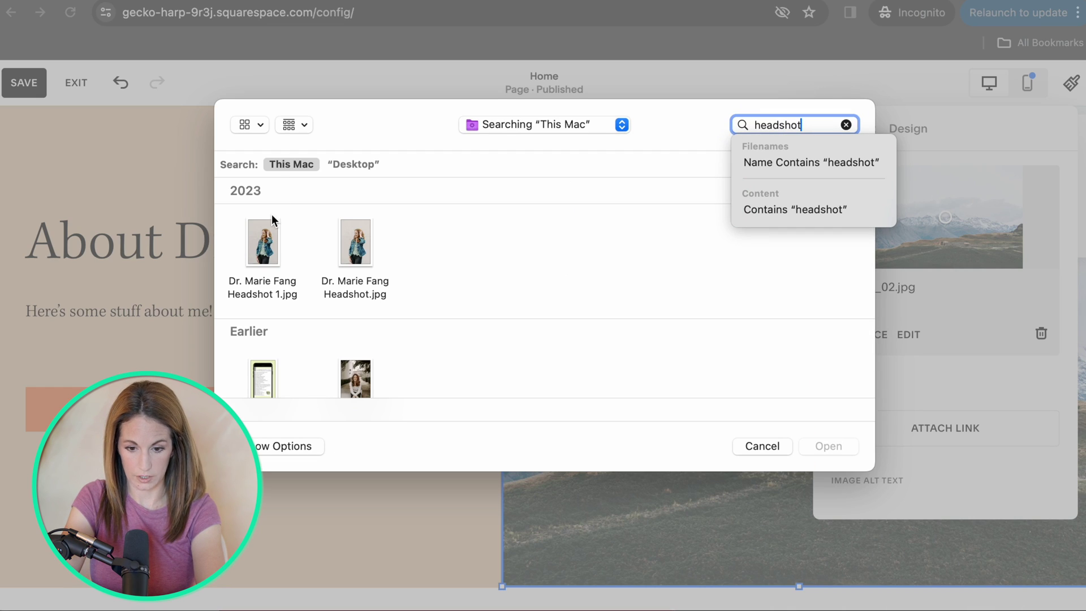
{"action": "left_click", "coordinate": [356, 384]}
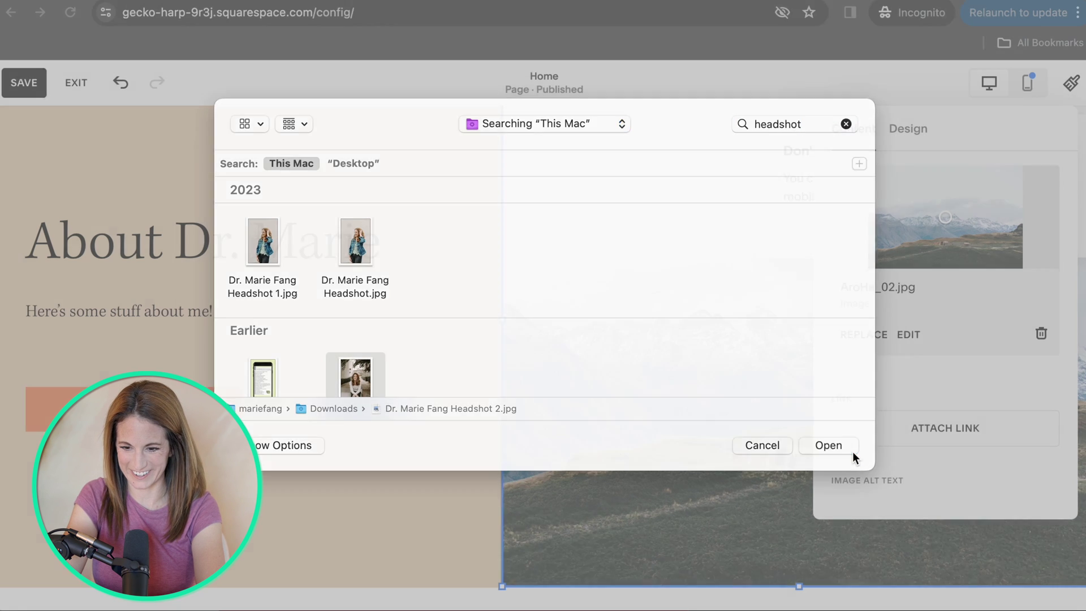
{"action": "left_click", "coordinate": [853, 450]}
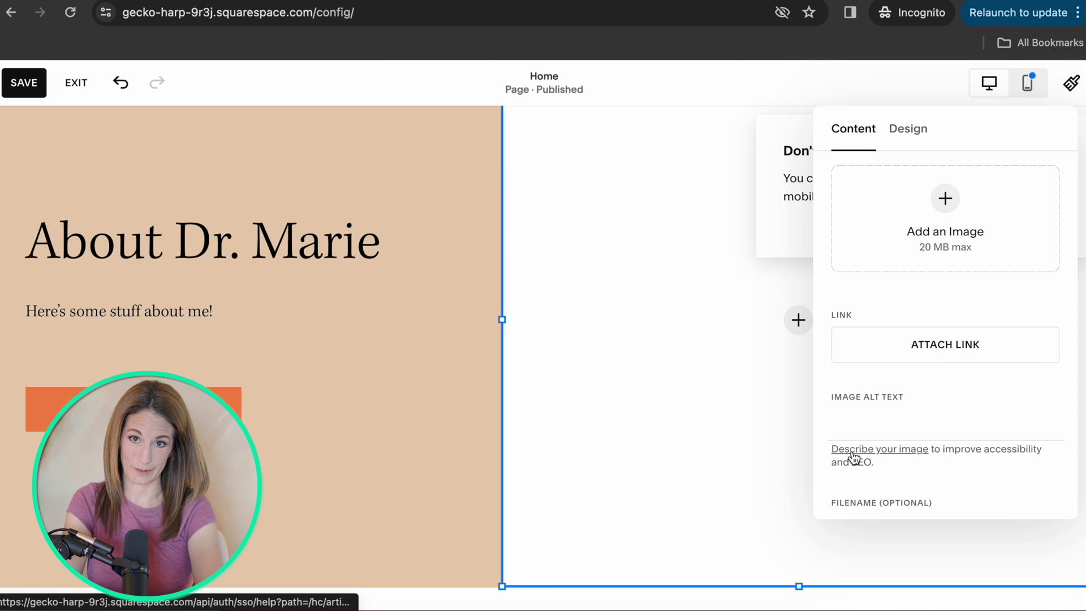
{"action": "key", "text": "Escape"}
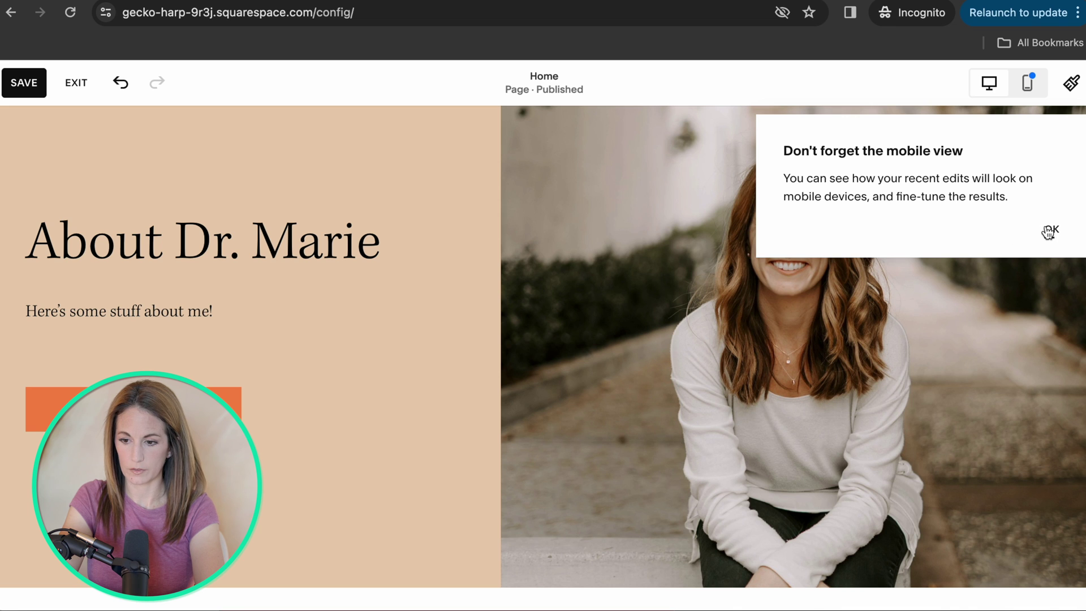
{"action": "left_click", "coordinate": [1049, 231]}
In mobile layout, put the intro text under the About Dr. Marie heading with the photo below.
{"action": "left_click", "coordinate": [1025, 82]}
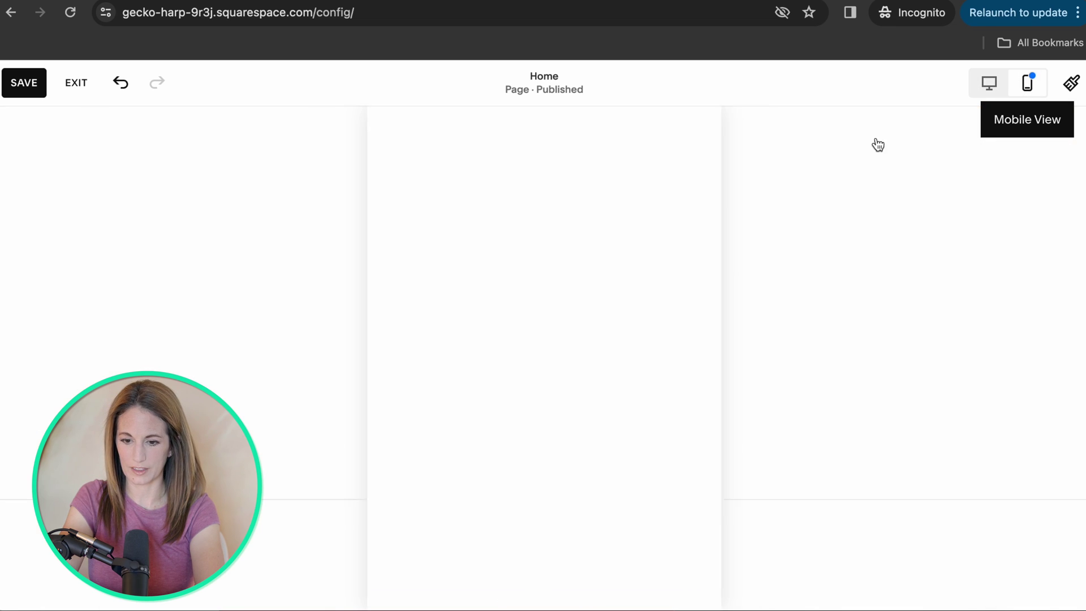
{"action": "scroll", "coordinate": [571, 260], "scroll_direction": "down", "scroll_amount": 2}
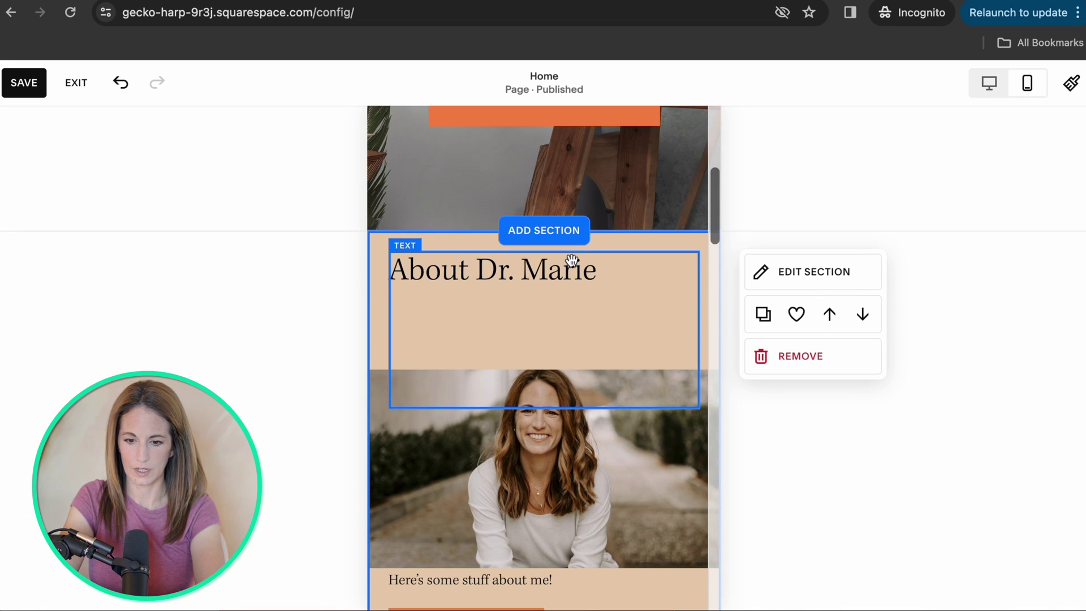
{"action": "scroll", "coordinate": [572, 260], "scroll_direction": "down", "scroll_amount": 3}
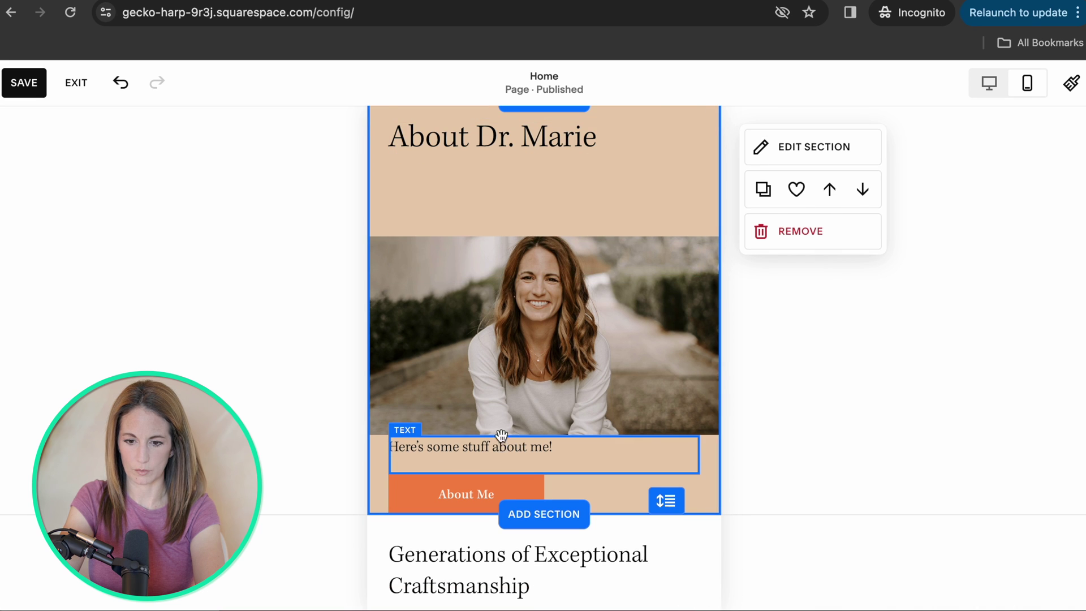
{"action": "left_click_drag", "start_coordinate": [501, 434], "coordinate": [498, 278]}
{"action": "left_click_drag", "start_coordinate": [482, 356], "coordinate": [483, 444]}
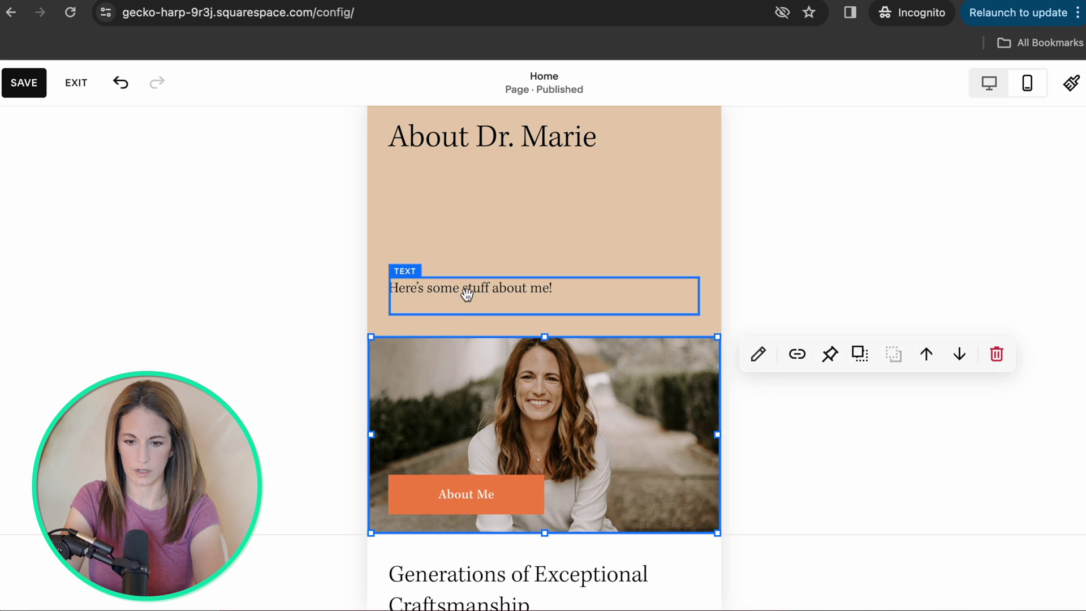
{"action": "left_click_drag", "start_coordinate": [466, 294], "coordinate": [463, 175]}
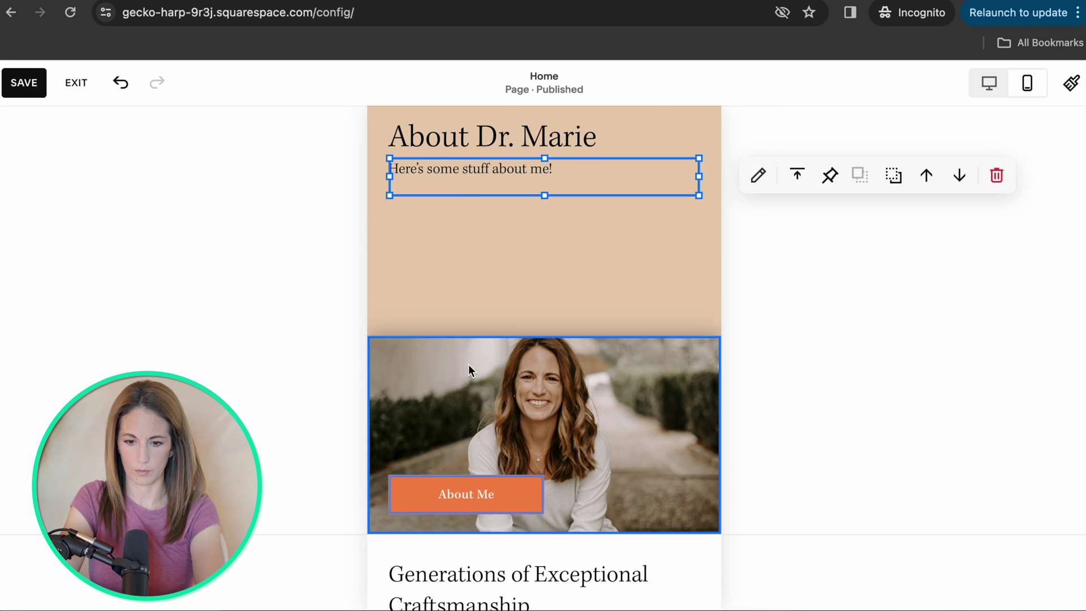
{"action": "left_click_drag", "start_coordinate": [468, 366], "coordinate": [476, 261]}
{"action": "left_click", "coordinate": [469, 481]}
Return to the desktop layout and look over the finished About section.
{"action": "left_click", "coordinate": [988, 84]}
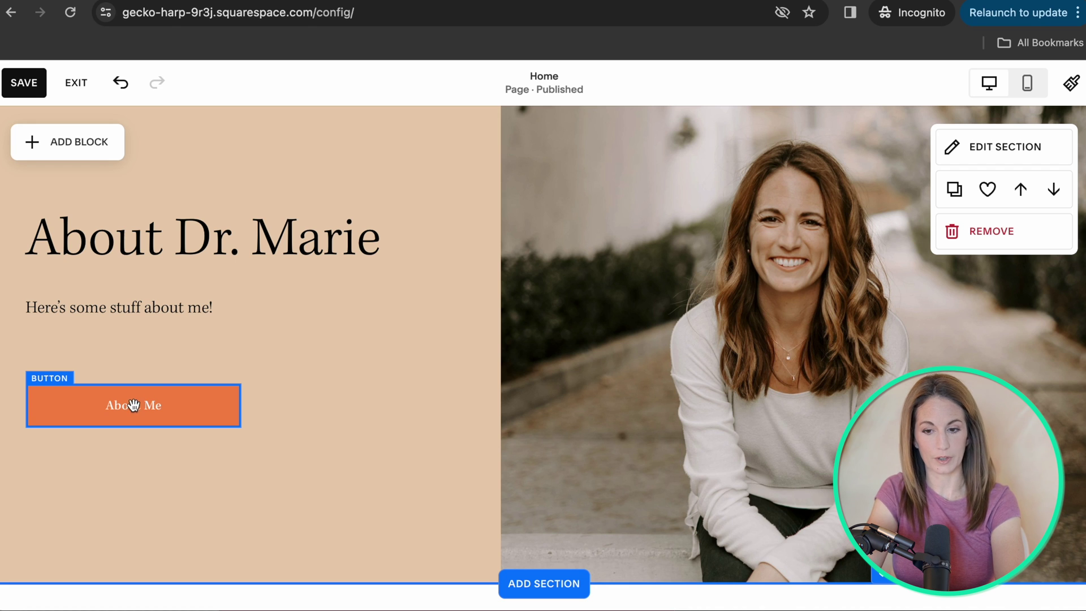
{"action": "scroll", "coordinate": [627, 195], "scroll_direction": "up", "scroll_amount": 10}
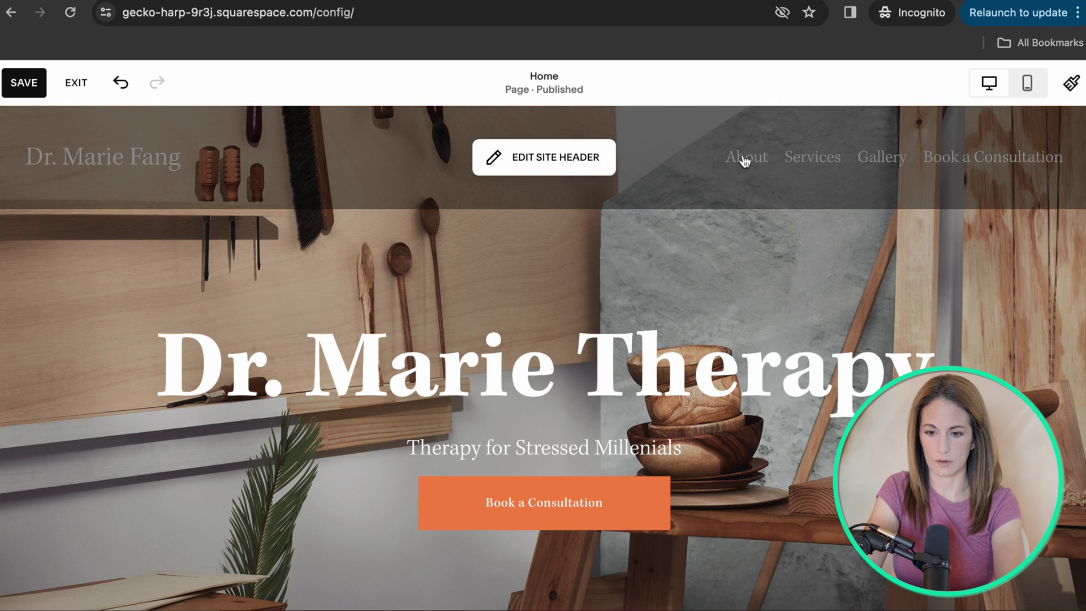
{"action": "scroll", "coordinate": [727, 306], "scroll_direction": "down", "scroll_amount": 8}
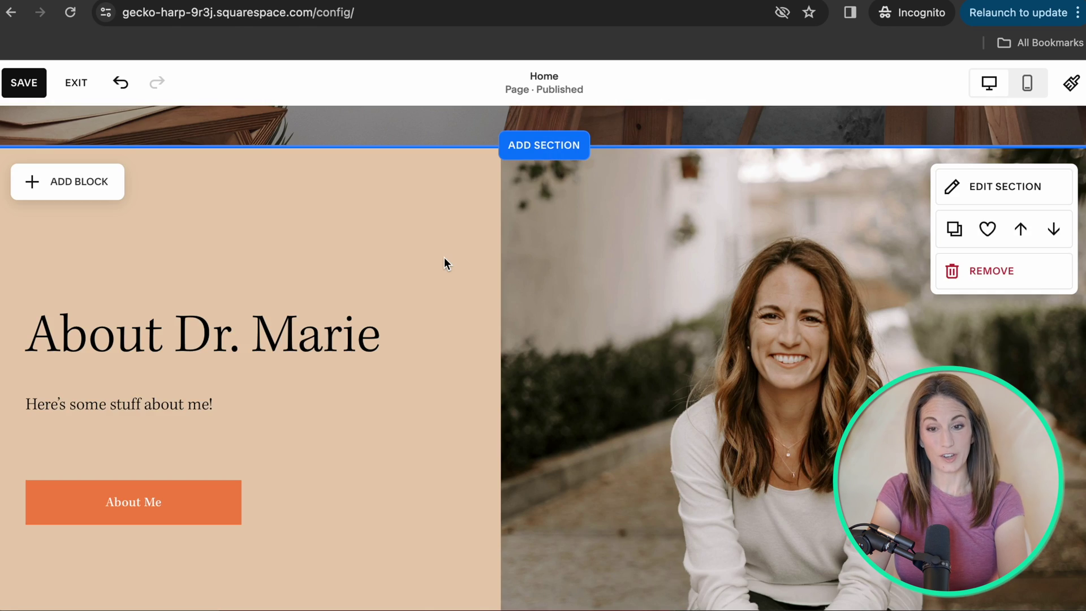
{"action": "scroll", "coordinate": [444, 258], "scroll_direction": "down", "scroll_amount": 2}
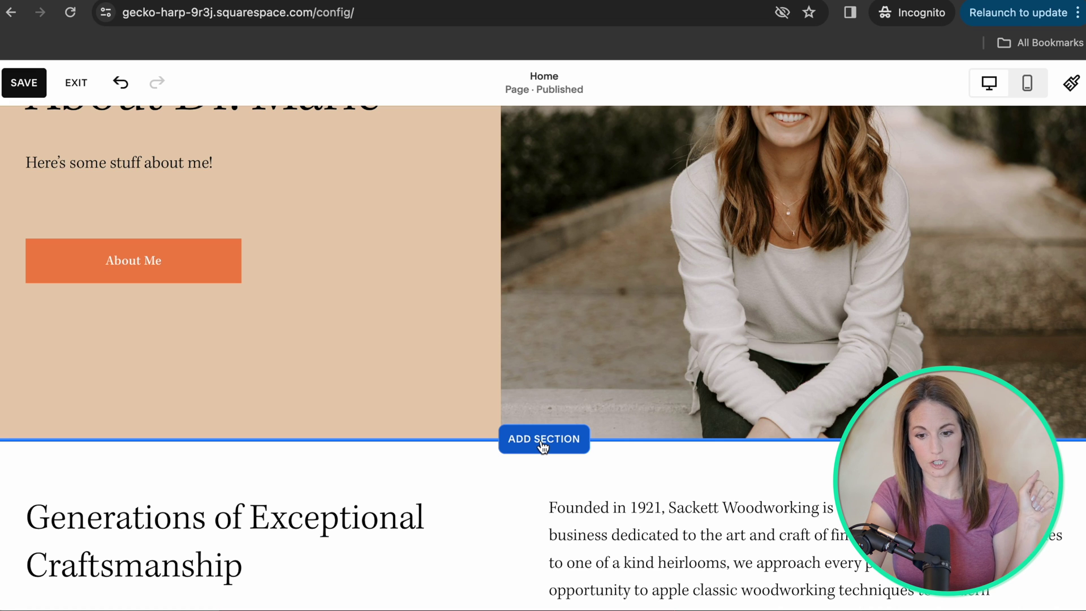
Insert the three-image Services pricing layout with Basic, Intermediate and Advanced columns below About.
{"action": "left_click", "coordinate": [543, 445]}
{"action": "scroll", "coordinate": [172, 467], "scroll_direction": "down", "scroll_amount": 1}
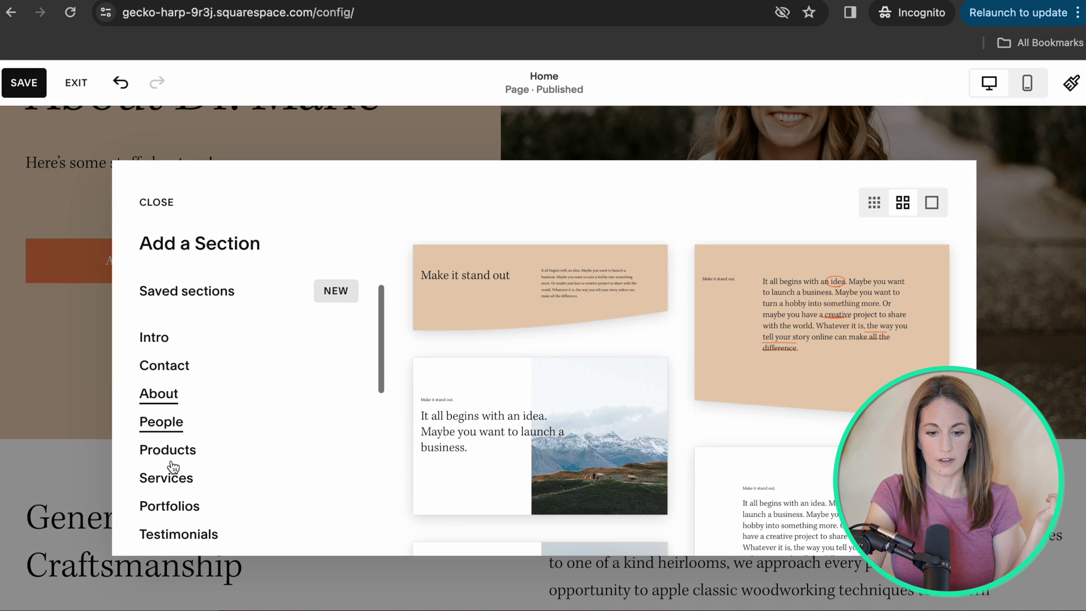
{"action": "left_click", "coordinate": [167, 478]}
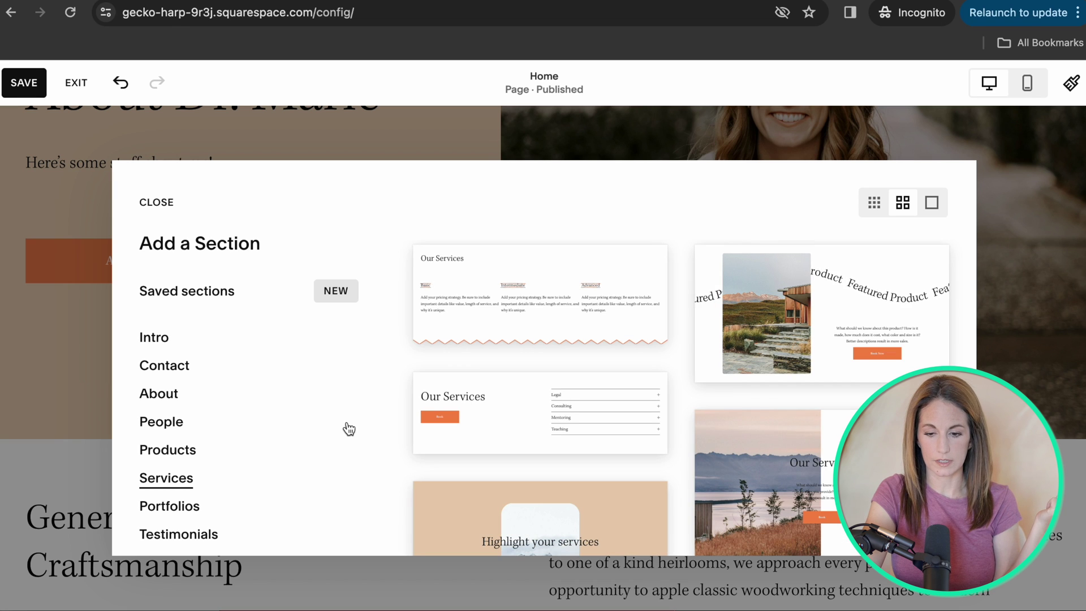
{"action": "scroll", "coordinate": [545, 316], "scroll_direction": "down", "scroll_amount": 4}
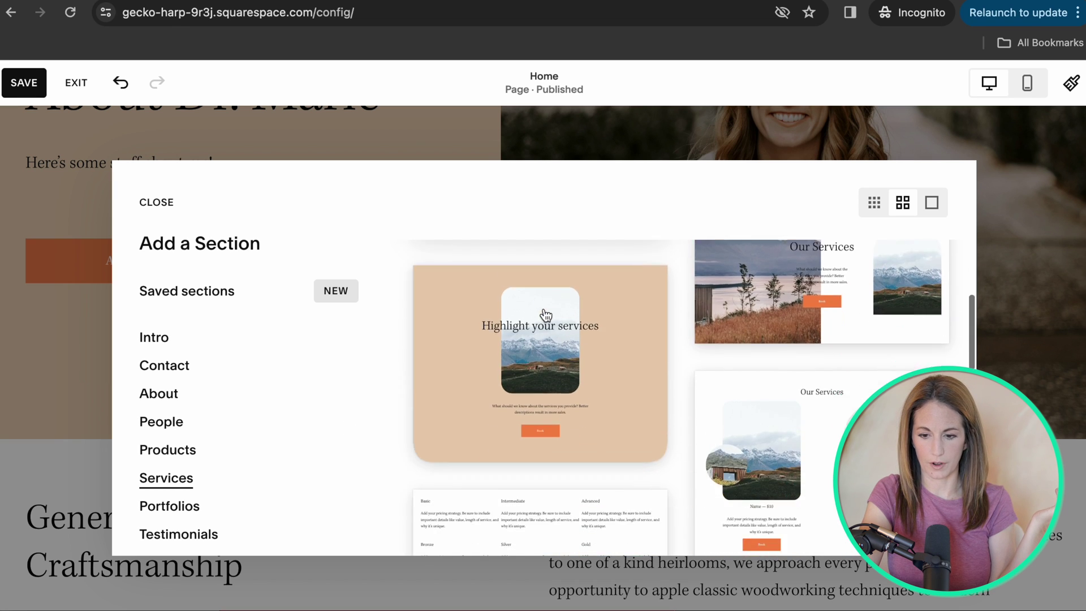
{"action": "scroll", "coordinate": [545, 316], "scroll_direction": "up", "scroll_amount": 4}
{"action": "scroll", "coordinate": [577, 290], "scroll_direction": "down", "scroll_amount": 4}
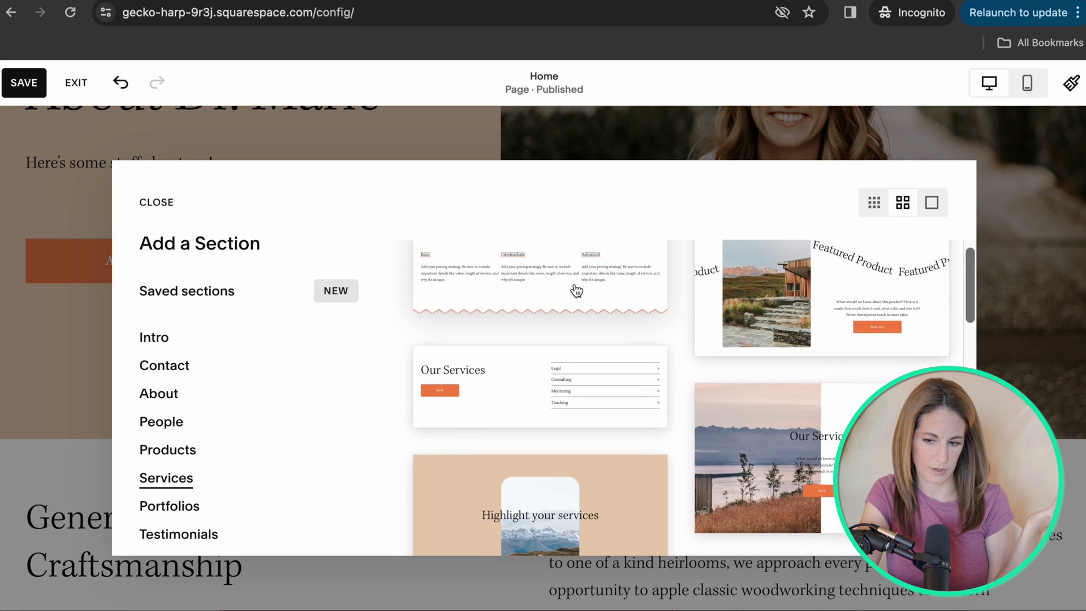
{"action": "scroll", "coordinate": [576, 291], "scroll_direction": "down", "scroll_amount": 3}
{"action": "scroll", "coordinate": [606, 368], "scroll_direction": "down", "scroll_amount": 3}
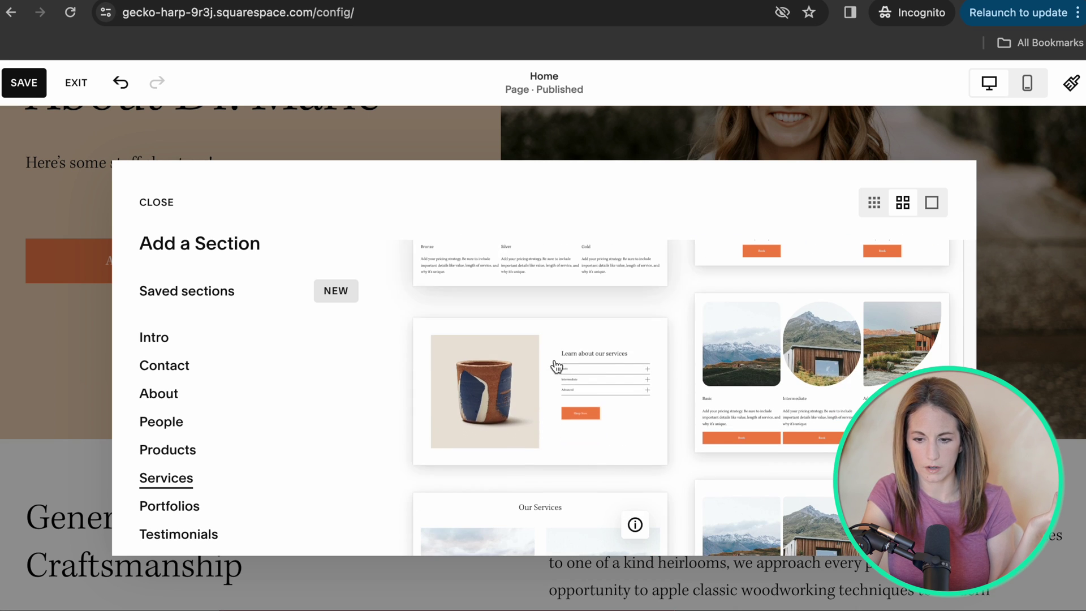
{"action": "left_click", "coordinate": [834, 351]}
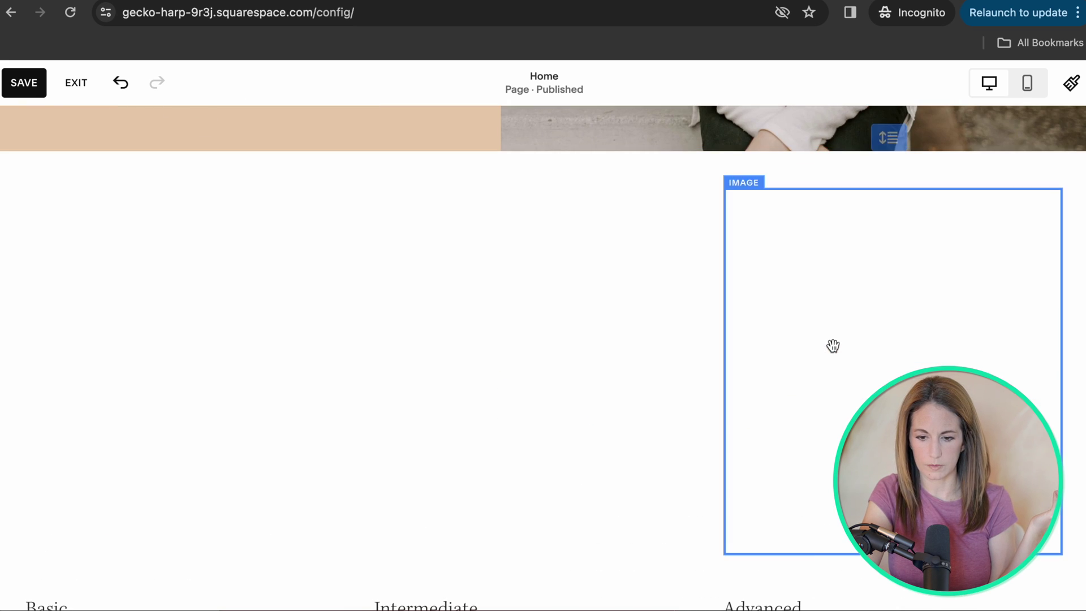
{"action": "scroll", "coordinate": [43, 419], "scroll_direction": "up", "scroll_amount": 4}
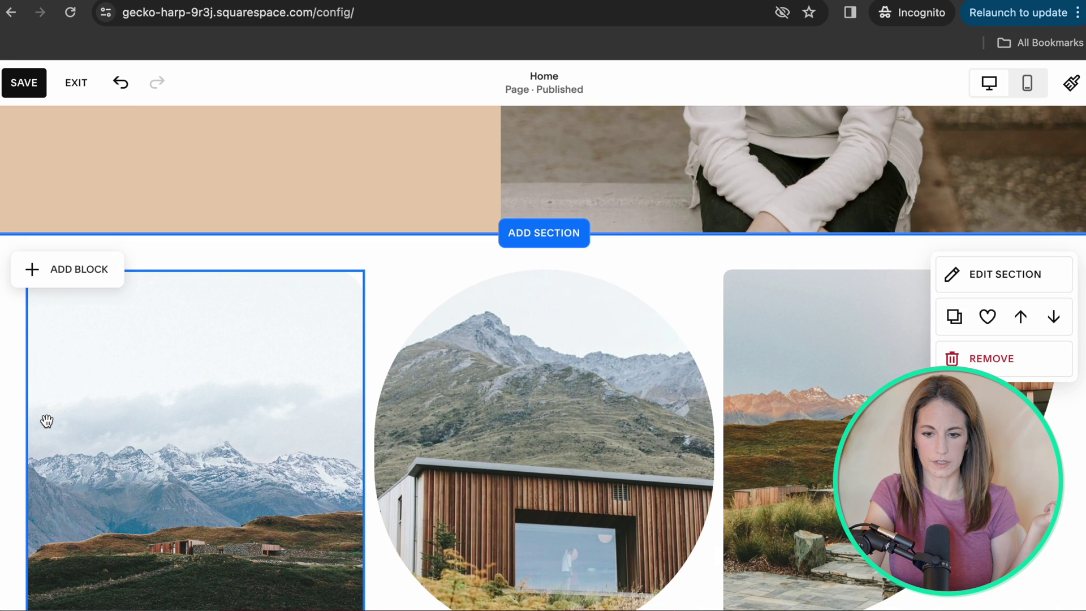
{"action": "scroll", "coordinate": [44, 419], "scroll_direction": "down", "scroll_amount": 5}
Retitle the pricing columns Individual Therapy, Couples Therapy and etc.
{"action": "double_click", "coordinate": [48, 378]}
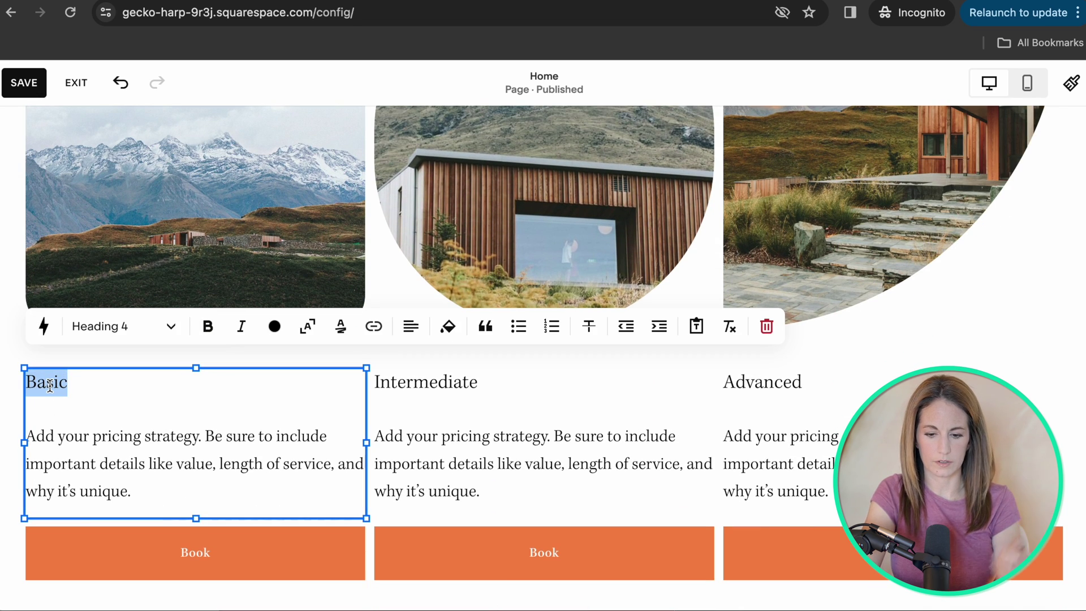
{"action": "type", "text": "Individual Therapy"}
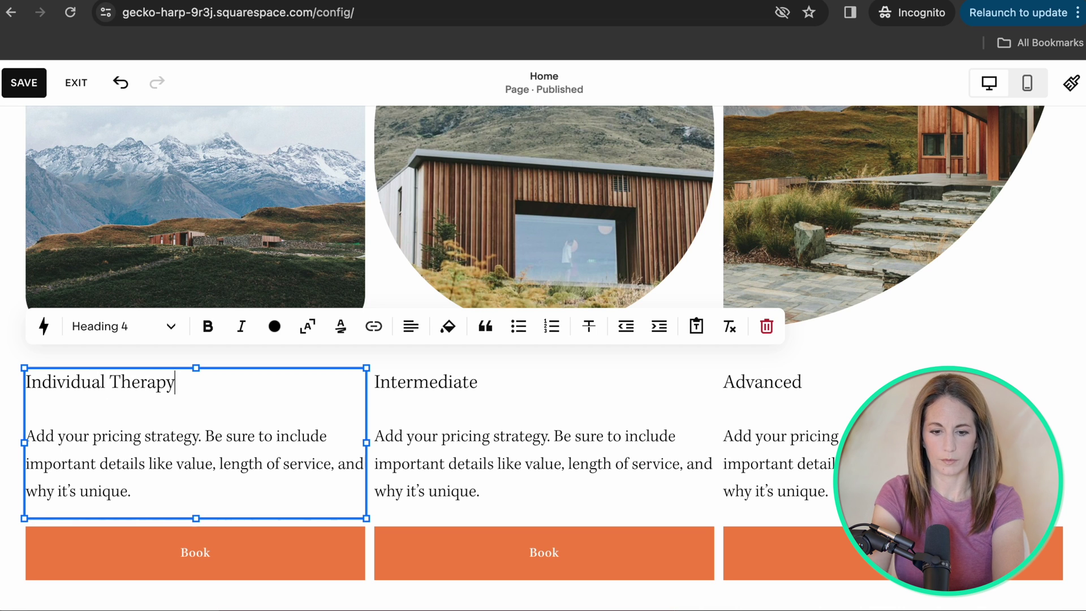
{"action": "left_click", "coordinate": [499, 383]}
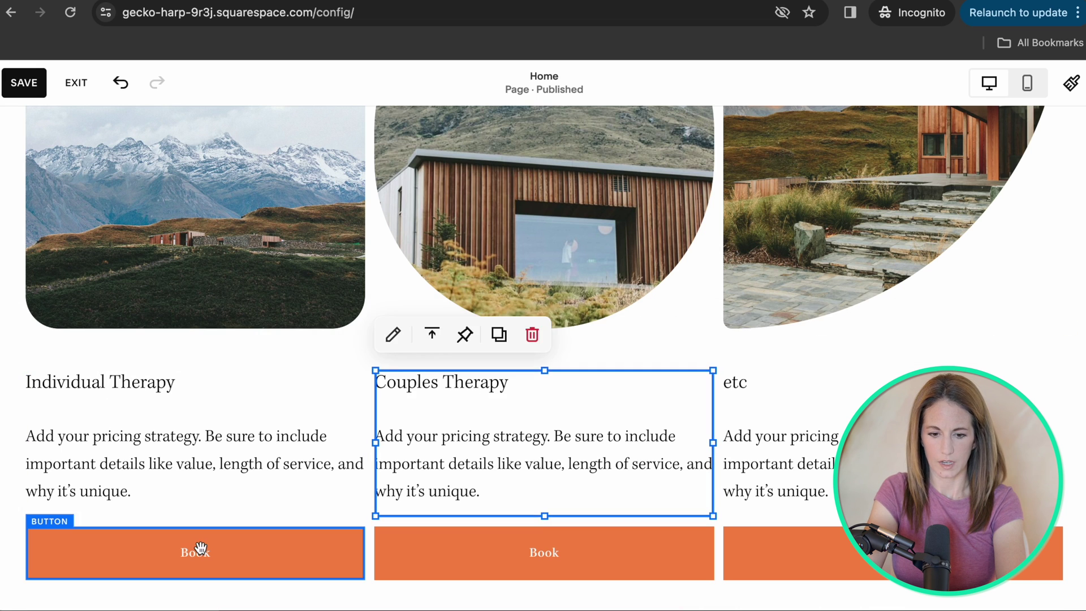
{"action": "scroll", "coordinate": [200, 547], "scroll_direction": "down", "scroll_amount": 2}
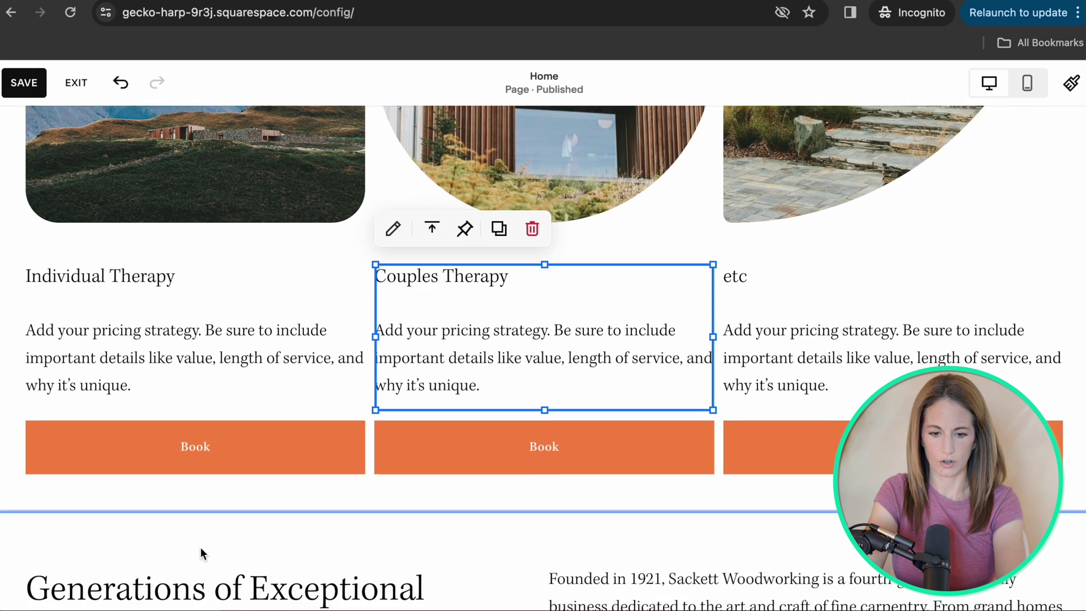
{"action": "double_click", "coordinate": [206, 431]}
{"action": "left_click", "coordinate": [230, 289]}
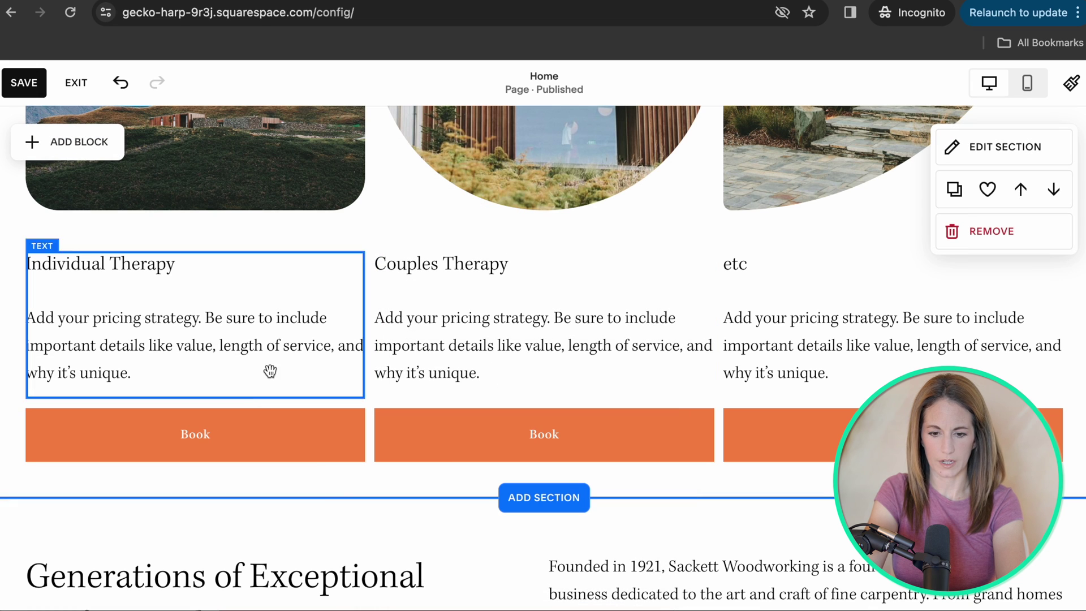
{"action": "left_click", "coordinate": [263, 434]}
{"action": "left_click", "coordinate": [516, 432]}
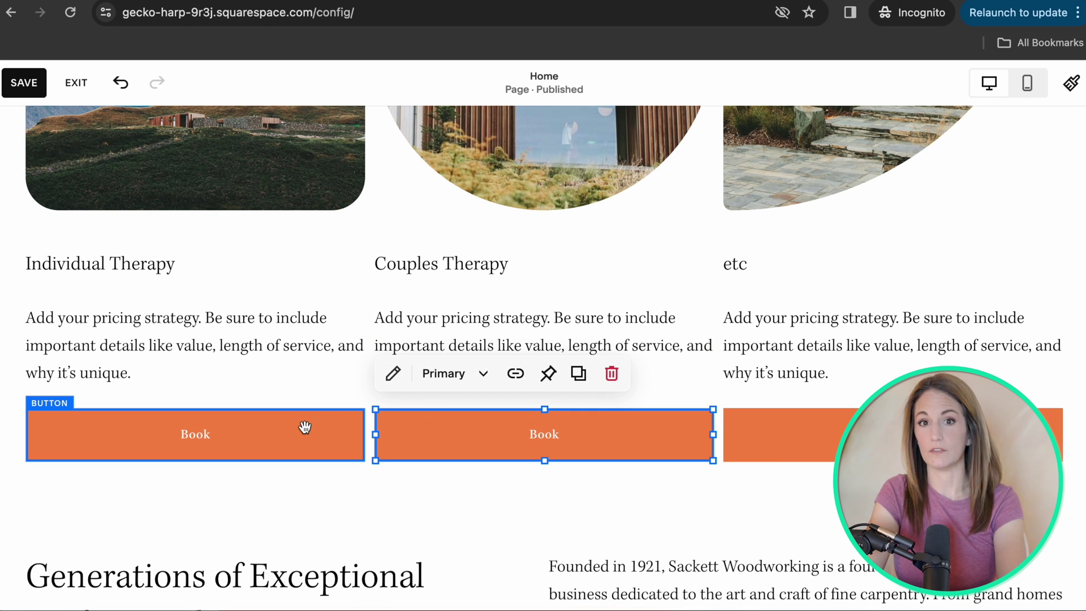
{"action": "scroll", "coordinate": [302, 424], "scroll_direction": "up", "scroll_amount": 2}
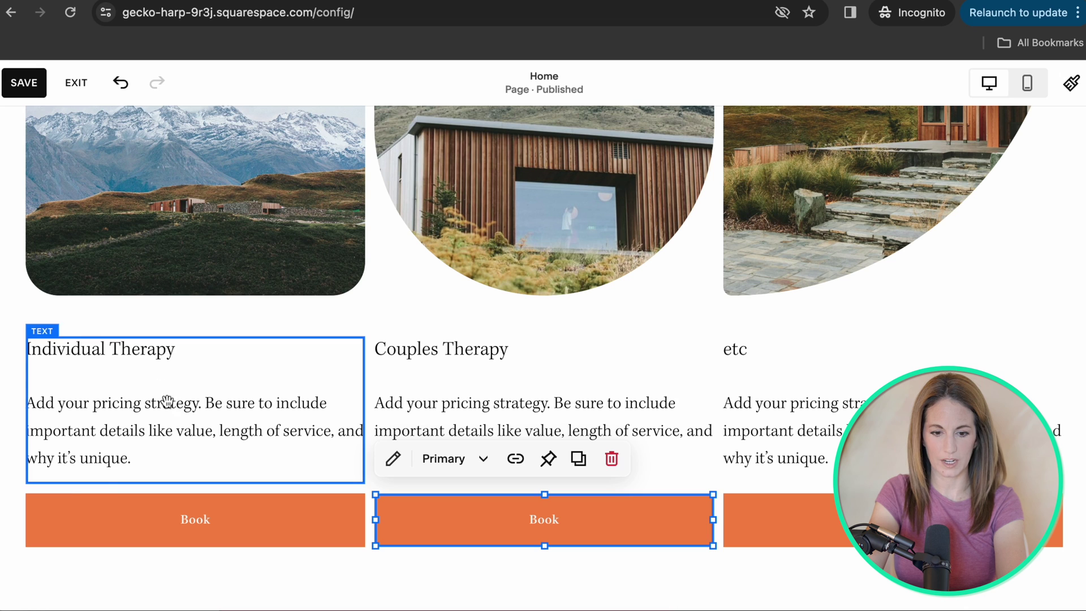
Relabel the left Book button 'Learn More' and link it to the Services page.
{"action": "double_click", "coordinate": [206, 519]}
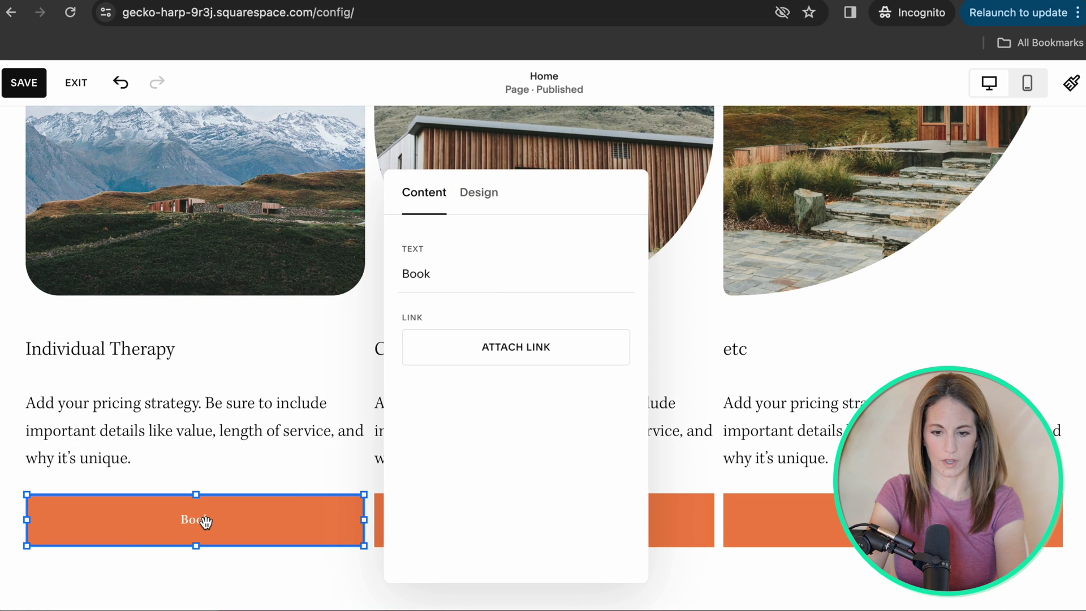
{"action": "double_click", "coordinate": [436, 267]}
{"action": "type", "text": "Indi"}
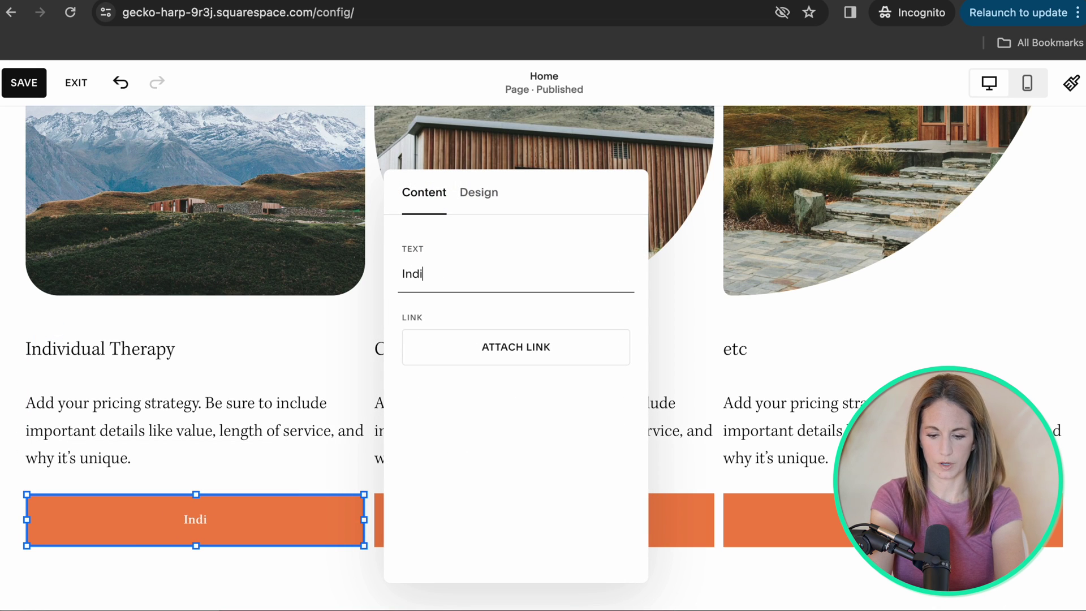
{"action": "type", "text": "vidual T"}
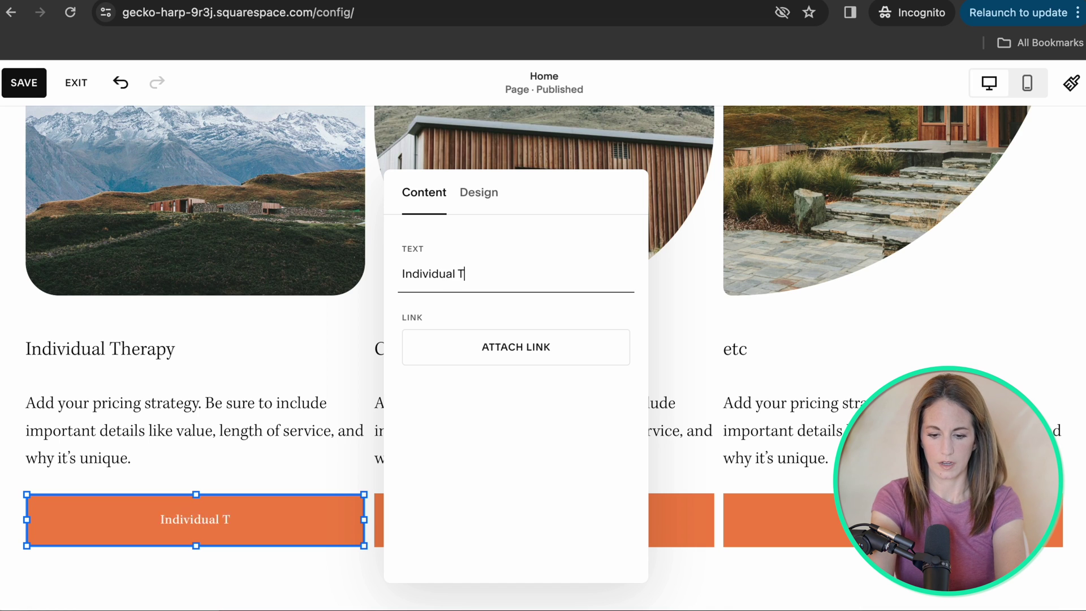
{"action": "key", "text": "ctrl+a"}
{"action": "type", "text": "Lea"}
{"action": "left_click", "coordinate": [512, 356]}
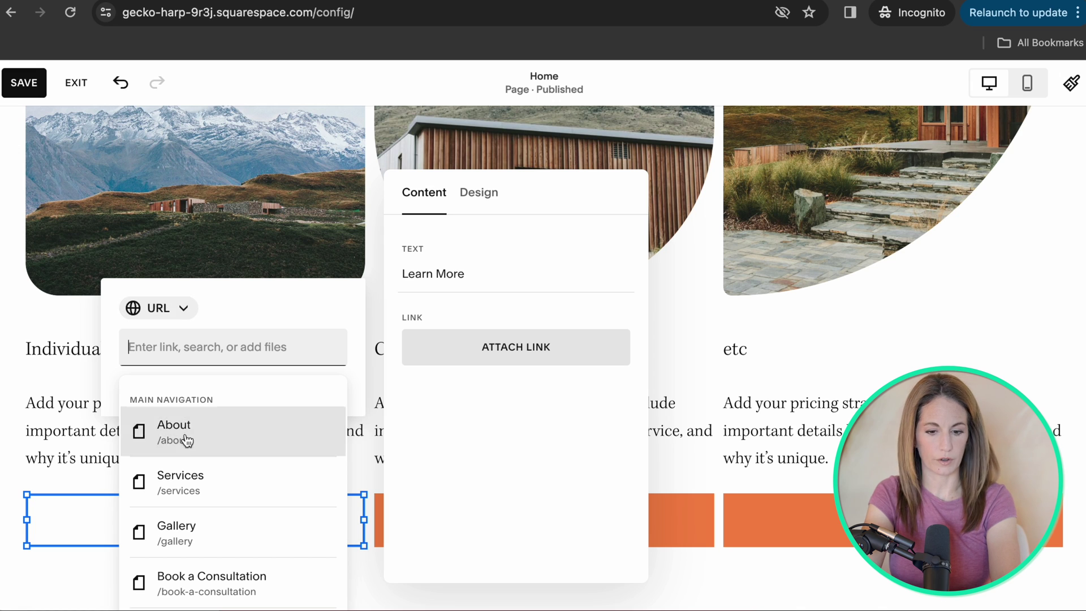
{"action": "left_click", "coordinate": [181, 493]}
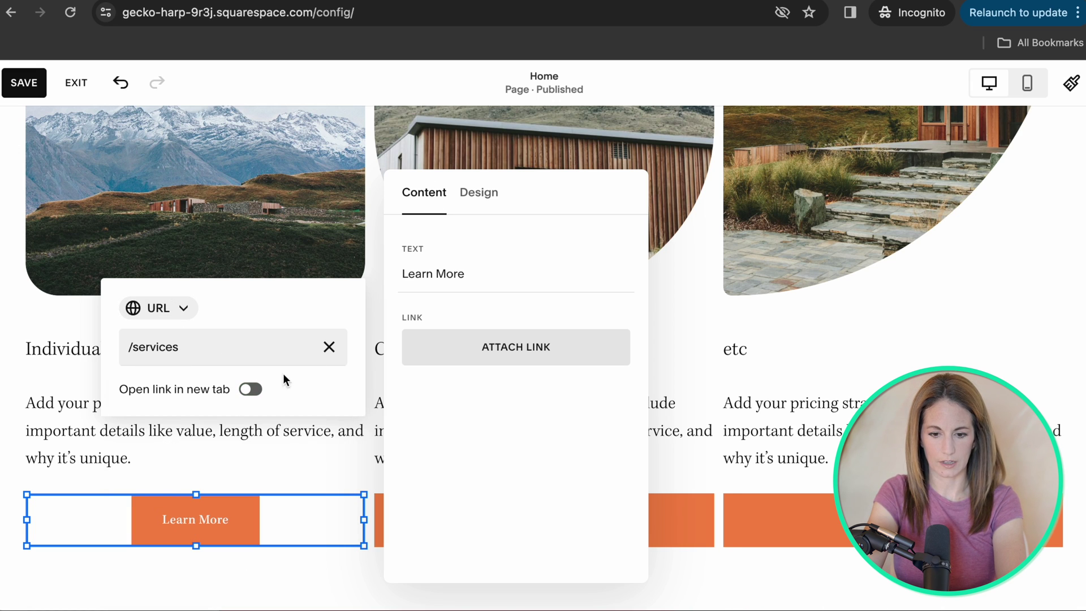
{"action": "left_click", "coordinate": [124, 480]}
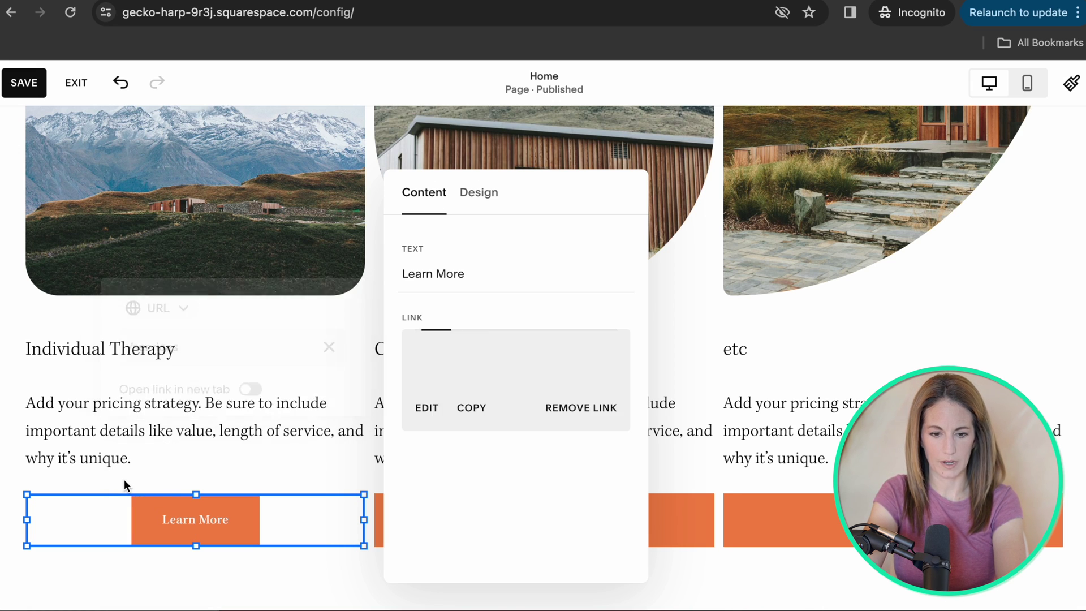
{"action": "left_click", "coordinate": [218, 436]}
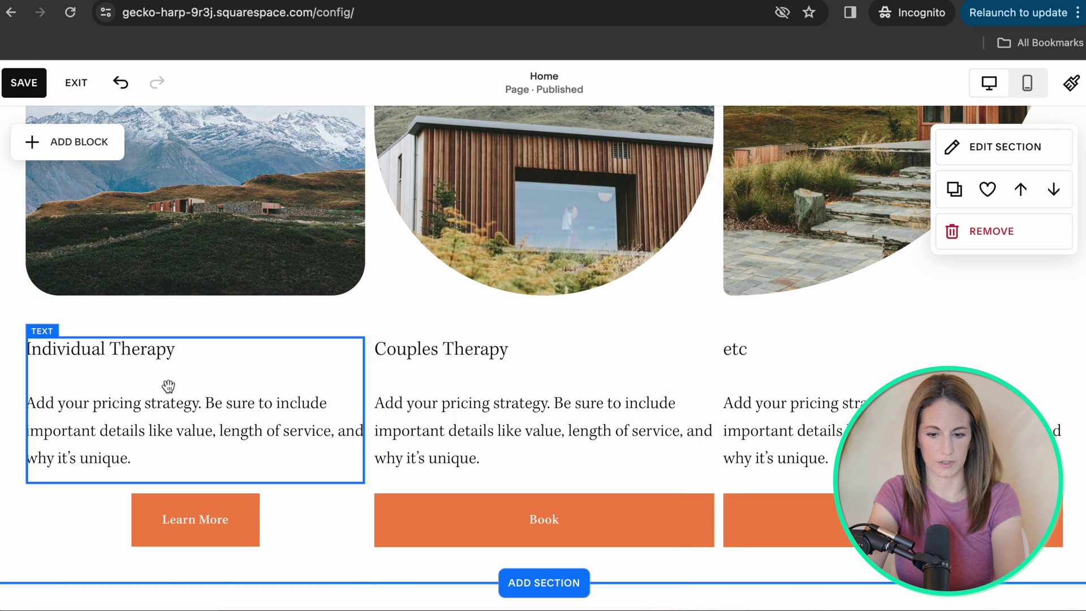
Browse the Contact section form layouts for a new section below the pricing columns.
{"action": "scroll", "coordinate": [545, 360], "scroll_direction": "down", "scroll_amount": 4}
{"action": "left_click", "coordinate": [544, 353]}
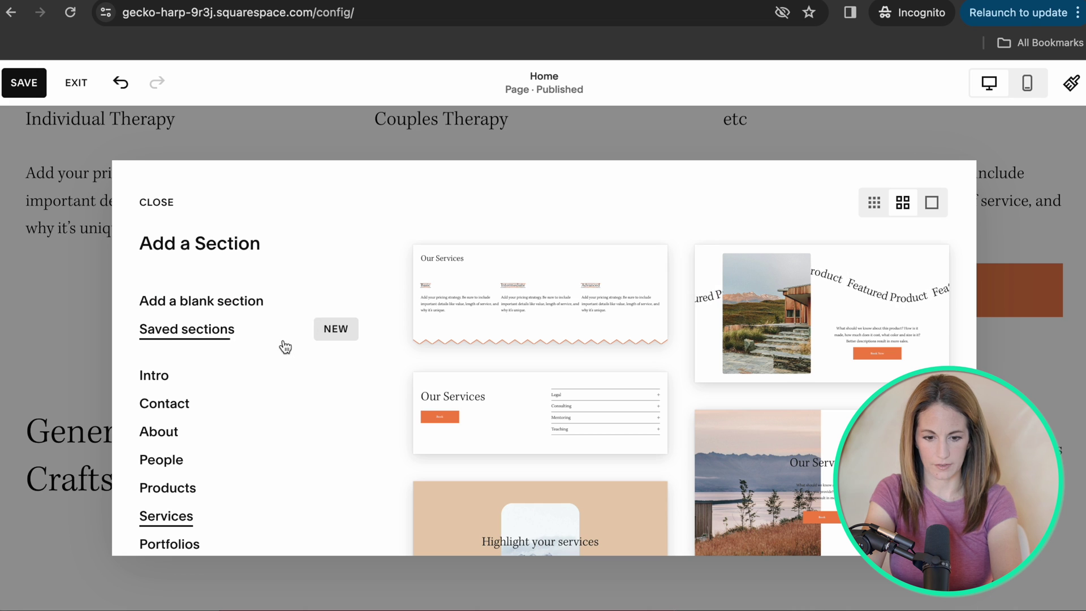
{"action": "left_click", "coordinate": [165, 405]}
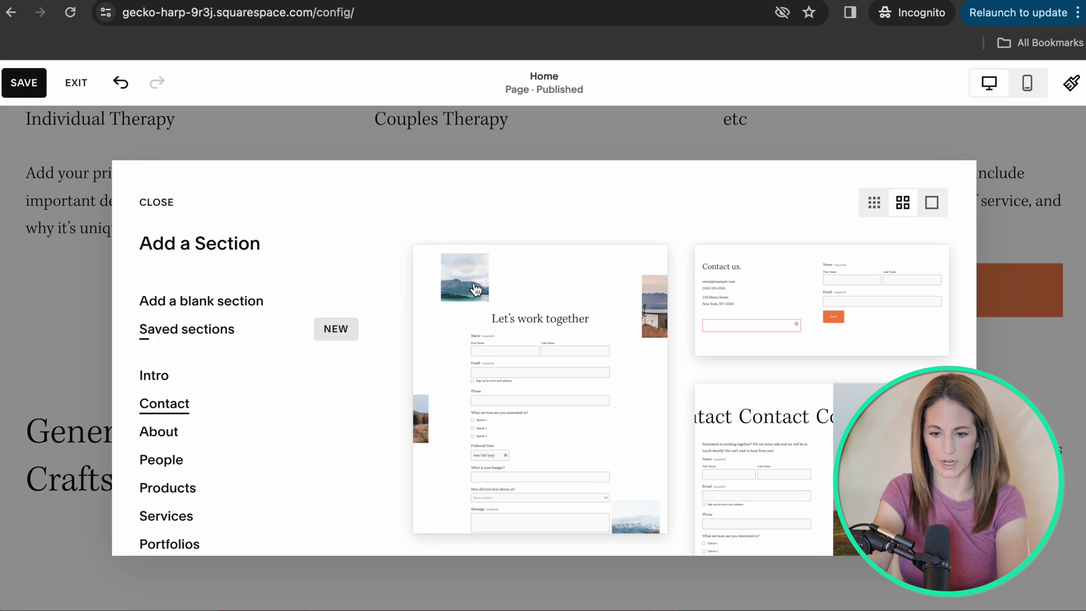
{"action": "scroll", "coordinate": [578, 307], "scroll_direction": "down", "scroll_amount": 6}
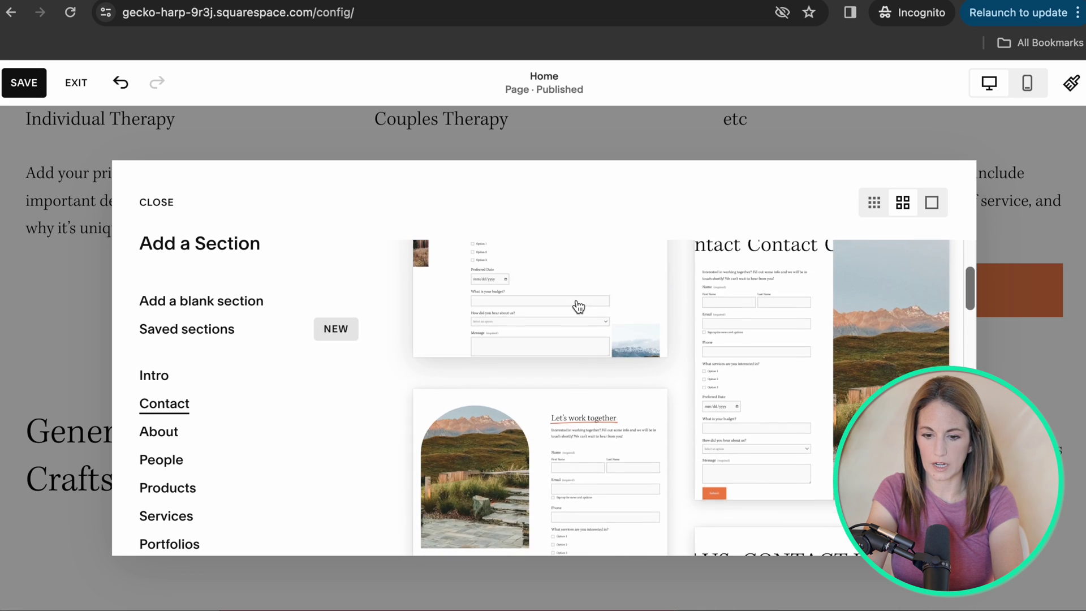
{"action": "scroll", "coordinate": [577, 307], "scroll_direction": "down", "scroll_amount": 3}
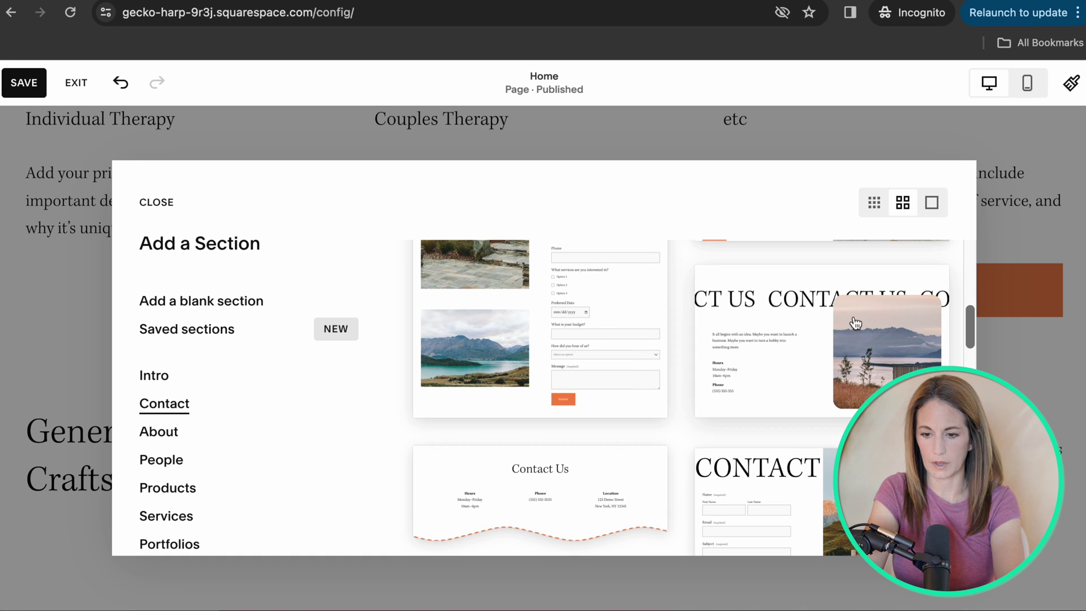
{"action": "scroll", "coordinate": [746, 378], "scroll_direction": "down", "scroll_amount": 2}
Insert the CONTACT form layout with the mountain photo.
{"action": "left_click", "coordinate": [763, 482]}
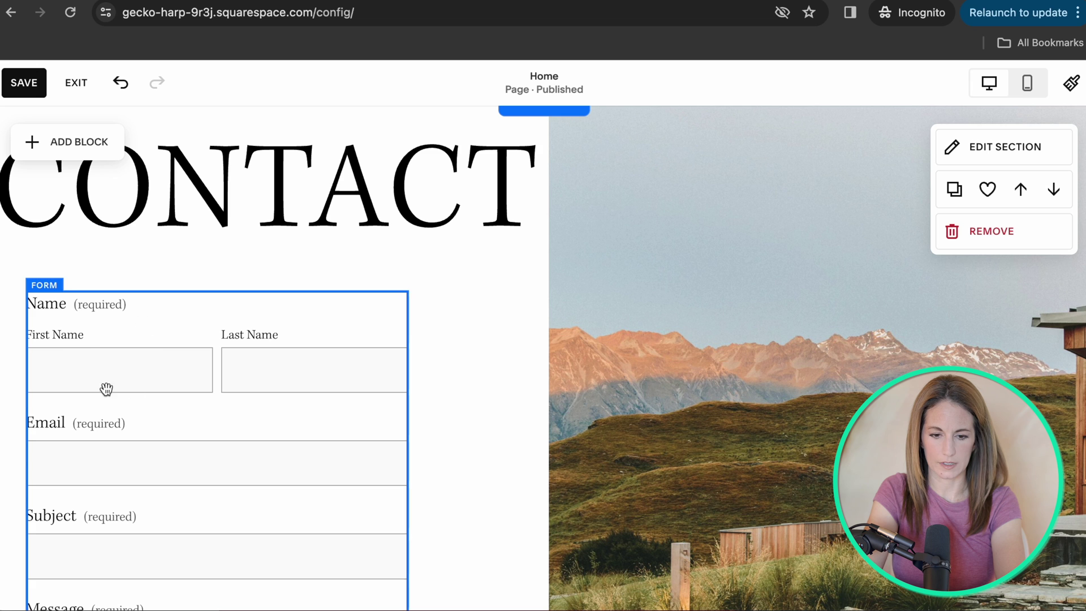
{"action": "scroll", "coordinate": [87, 313], "scroll_direction": "up", "scroll_amount": 6}
{"action": "scroll", "coordinate": [89, 316], "scroll_direction": "down", "scroll_amount": 3}
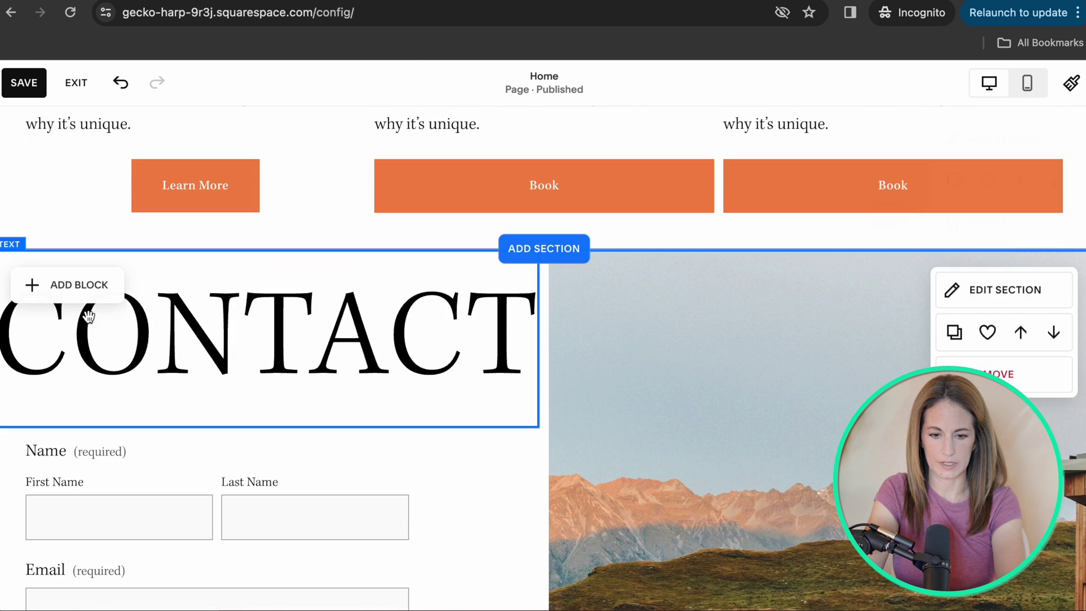
{"action": "scroll", "coordinate": [220, 339], "scroll_direction": "down", "scroll_amount": 4}
Delete the contact form and place an empty text block just below the CONTACT heading.
{"action": "left_click", "coordinate": [292, 320]}
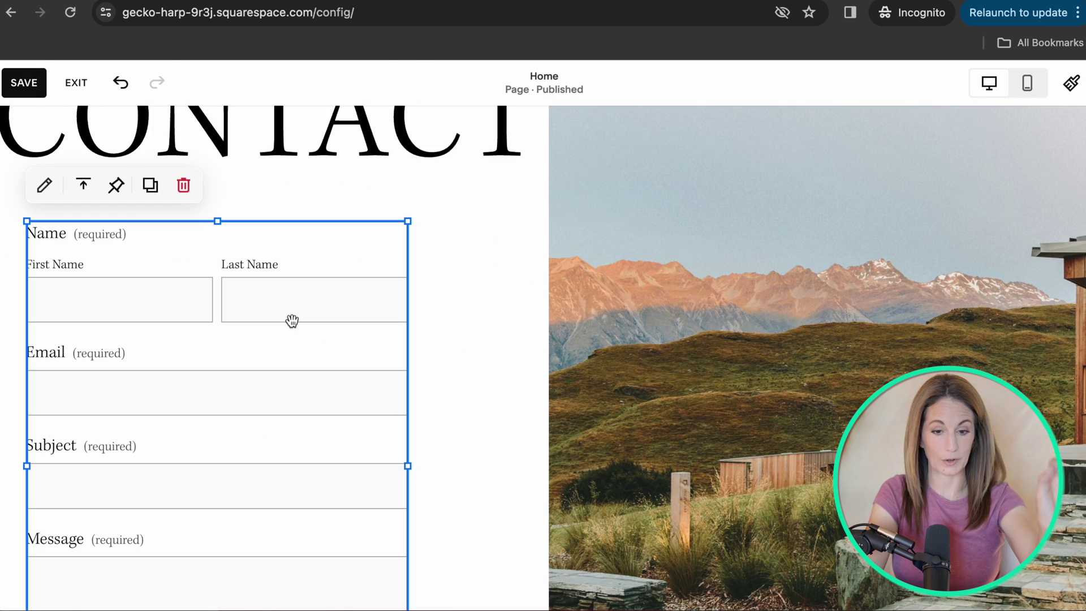
{"action": "scroll", "coordinate": [291, 320], "scroll_direction": "down", "scroll_amount": 2}
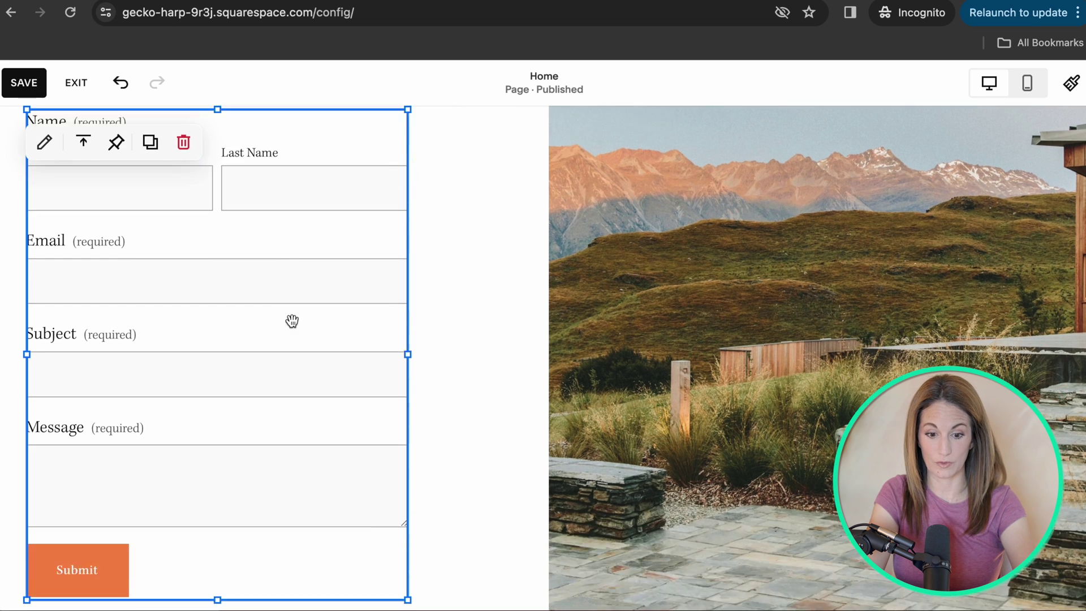
{"action": "scroll", "coordinate": [277, 346], "scroll_direction": "up", "scroll_amount": 2}
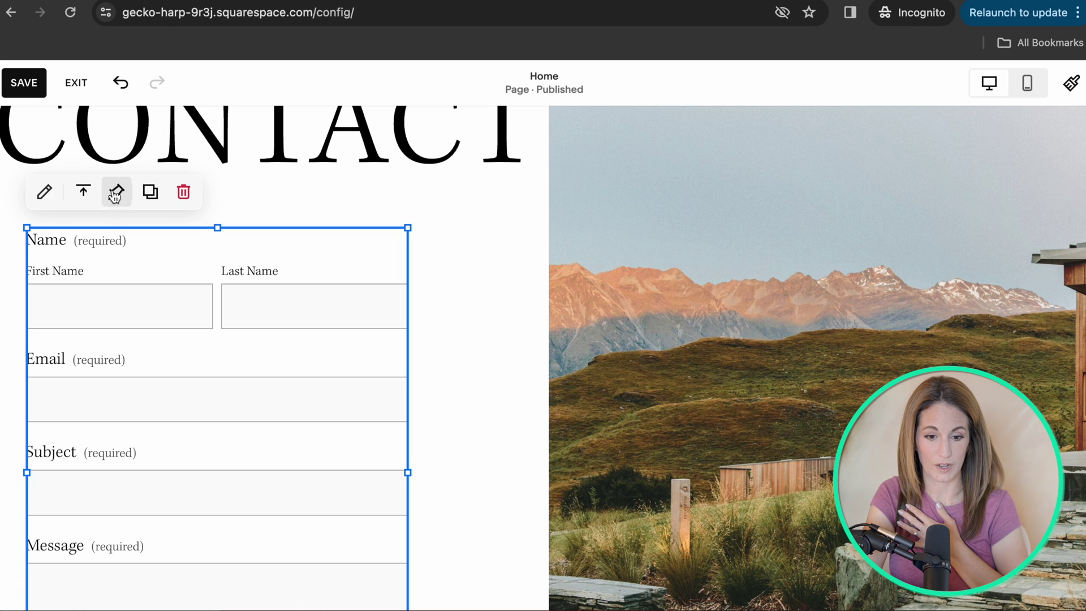
{"action": "left_click", "coordinate": [191, 198]}
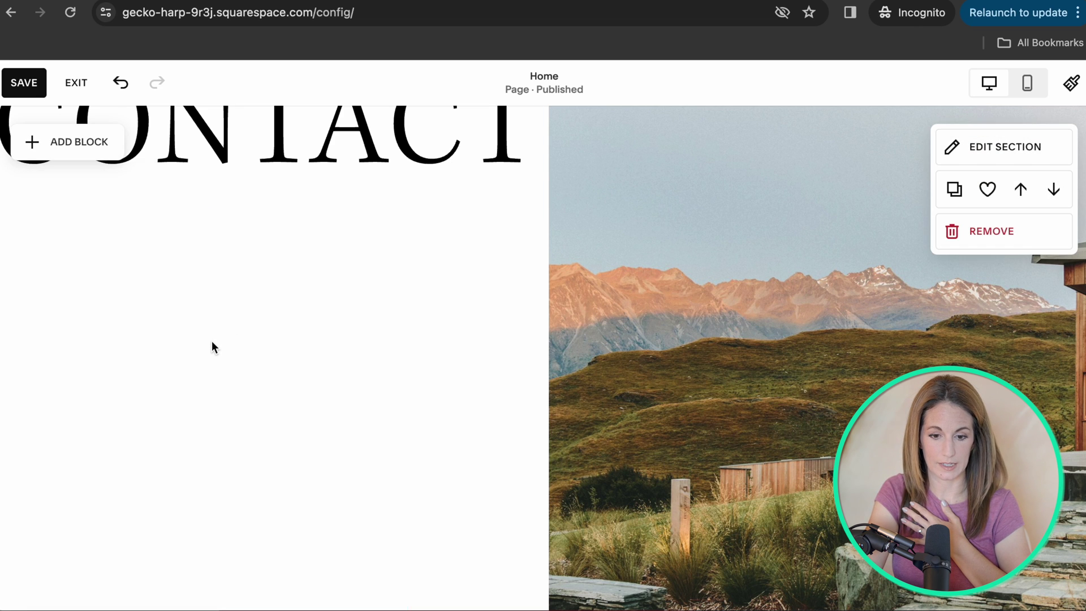
{"action": "scroll", "coordinate": [211, 341], "scroll_direction": "down", "scroll_amount": 4}
{"action": "scroll", "coordinate": [210, 341], "scroll_direction": "up", "scroll_amount": 4}
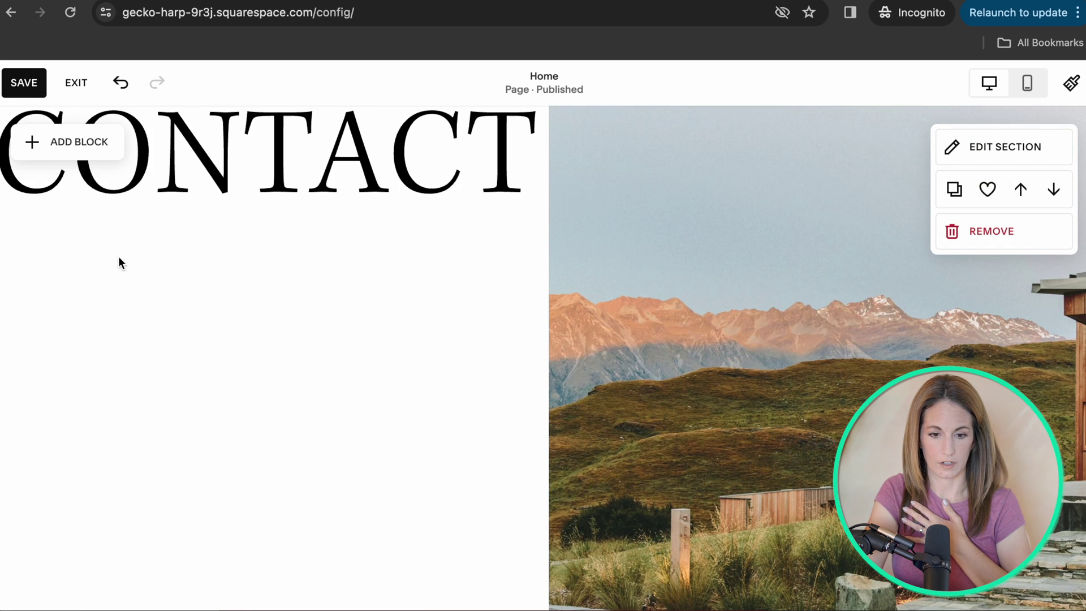
{"action": "left_click", "coordinate": [63, 147]}
{"action": "left_click", "coordinate": [81, 305]}
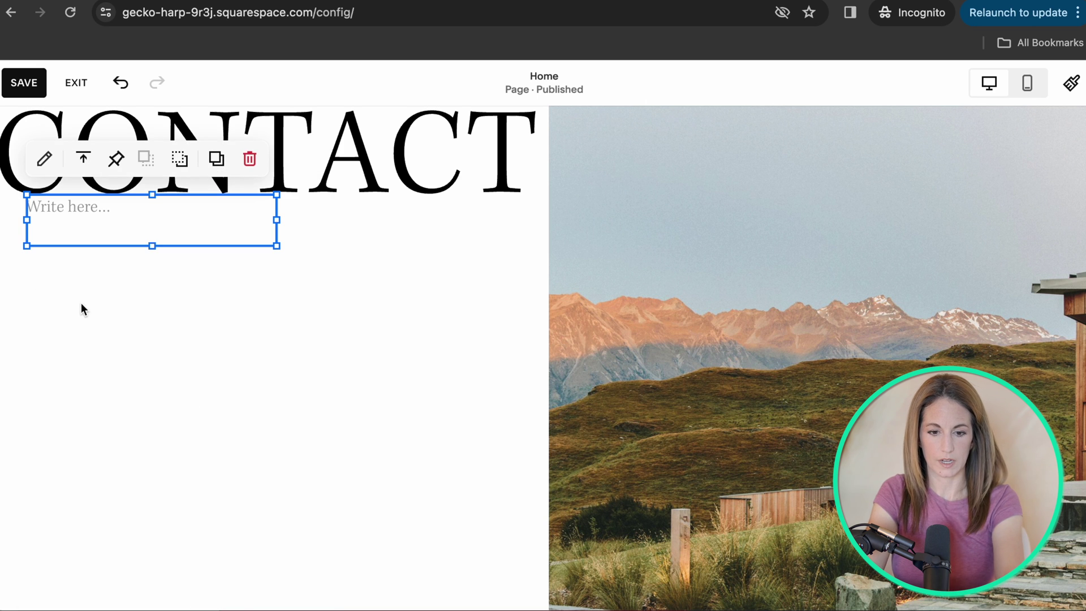
{"action": "left_click_drag", "start_coordinate": [126, 223], "coordinate": [129, 261]}
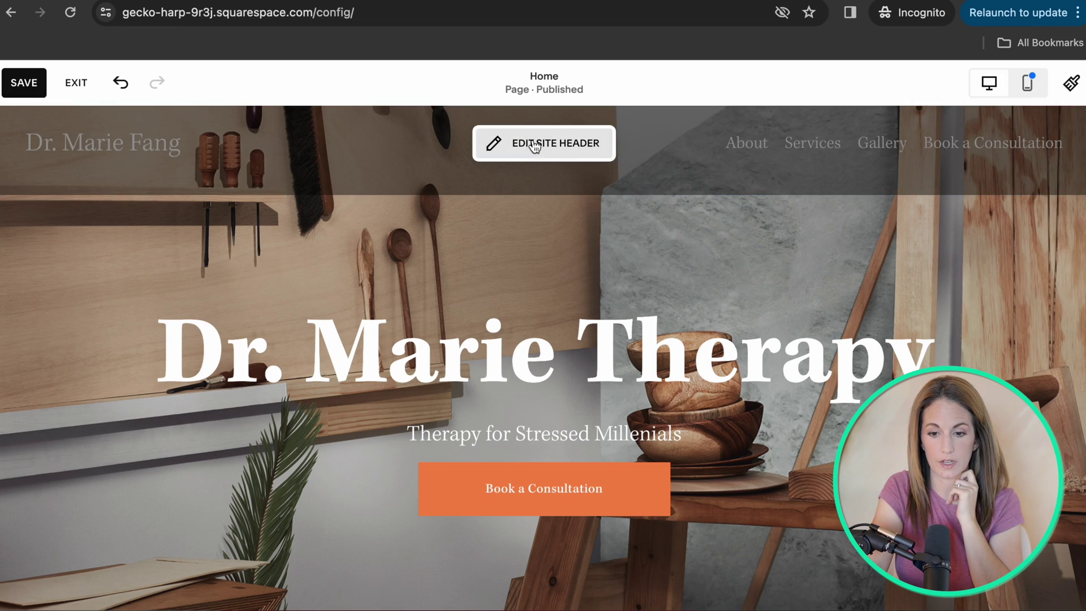
Review the home page down to the footer, then start editing the site header.
{"action": "scroll", "coordinate": [534, 138], "scroll_direction": "down", "scroll_amount": 5}
{"action": "scroll", "coordinate": [534, 136], "scroll_direction": "down", "scroll_amount": 10}
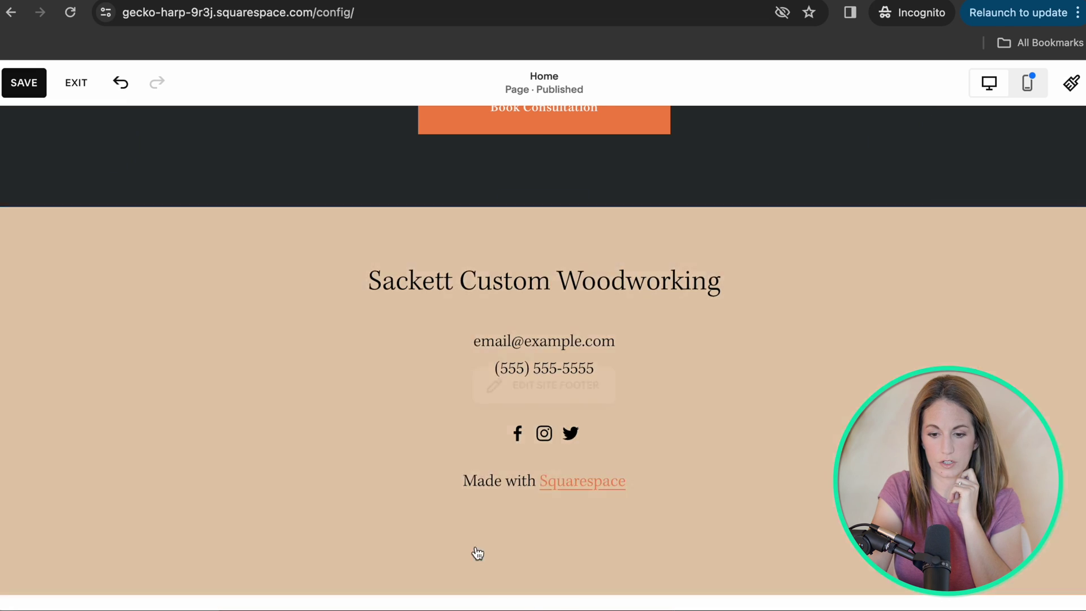
{"action": "scroll", "coordinate": [622, 307], "scroll_direction": "up", "scroll_amount": 15}
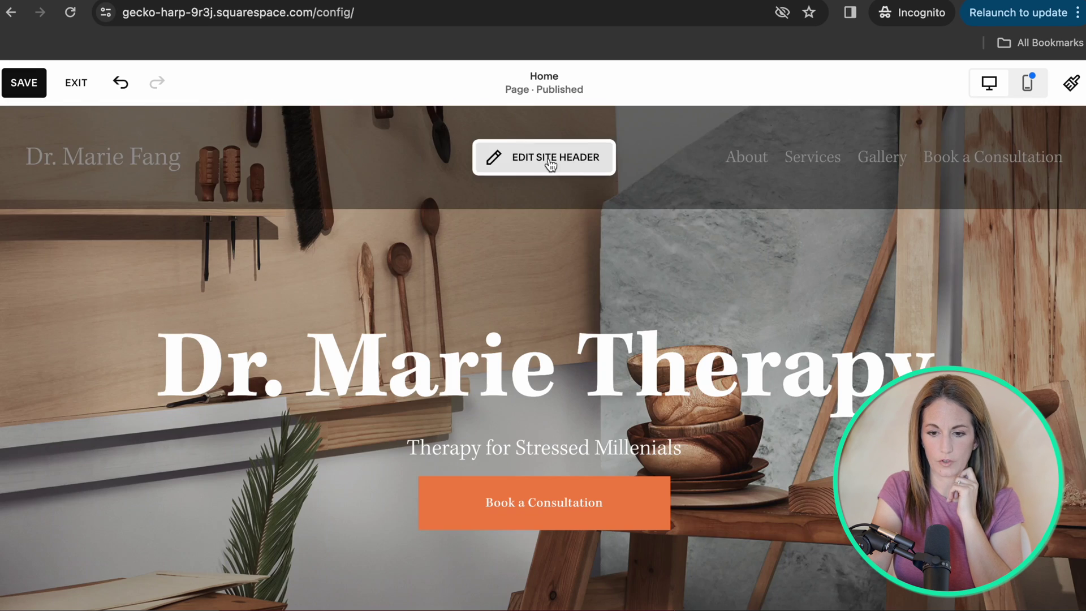
{"action": "left_click", "coordinate": [534, 159]}
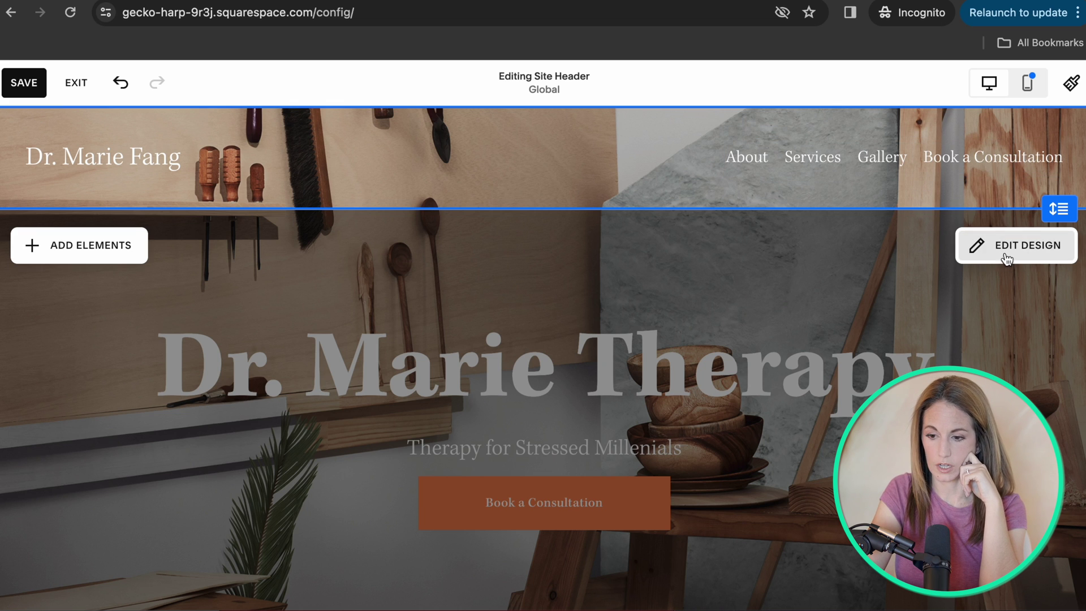
Add a header button labelled 'Contact Me' and bring up its link choices.
{"action": "left_click", "coordinate": [94, 245]}
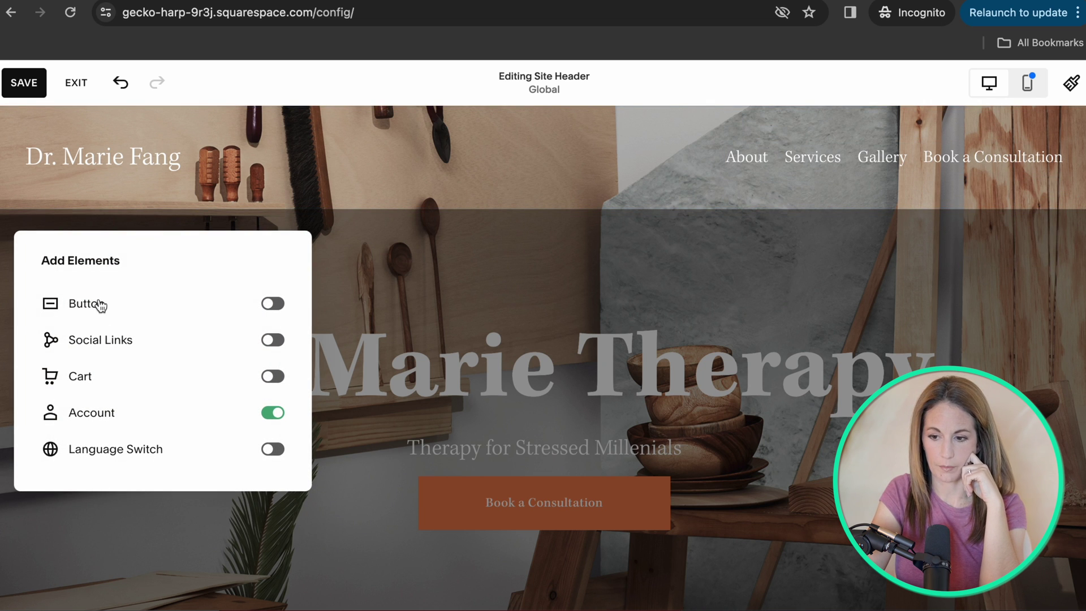
{"action": "left_click", "coordinate": [273, 305]}
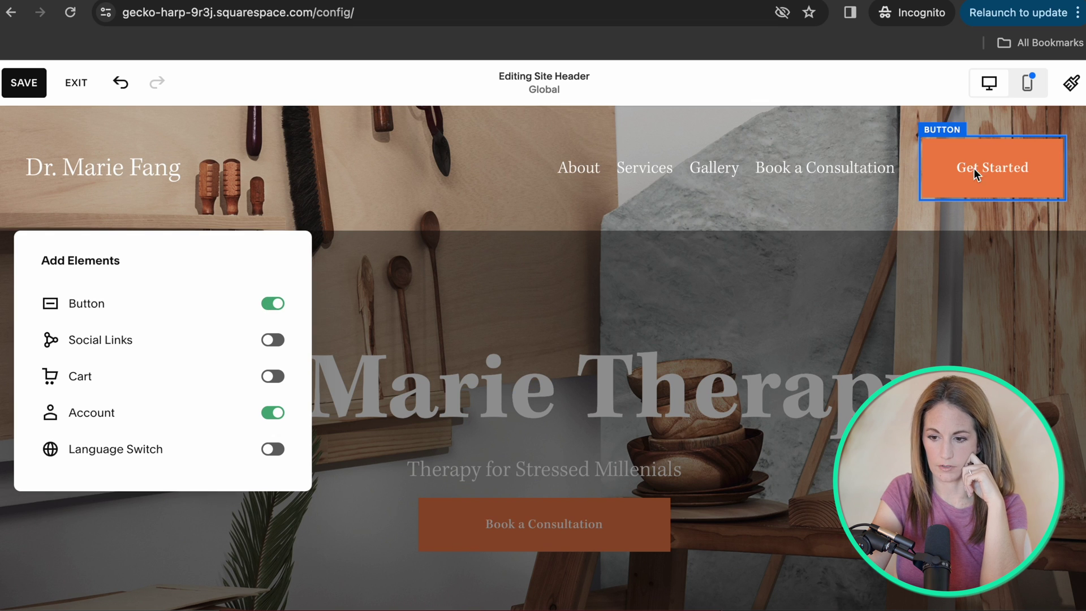
{"action": "left_click", "coordinate": [996, 169]}
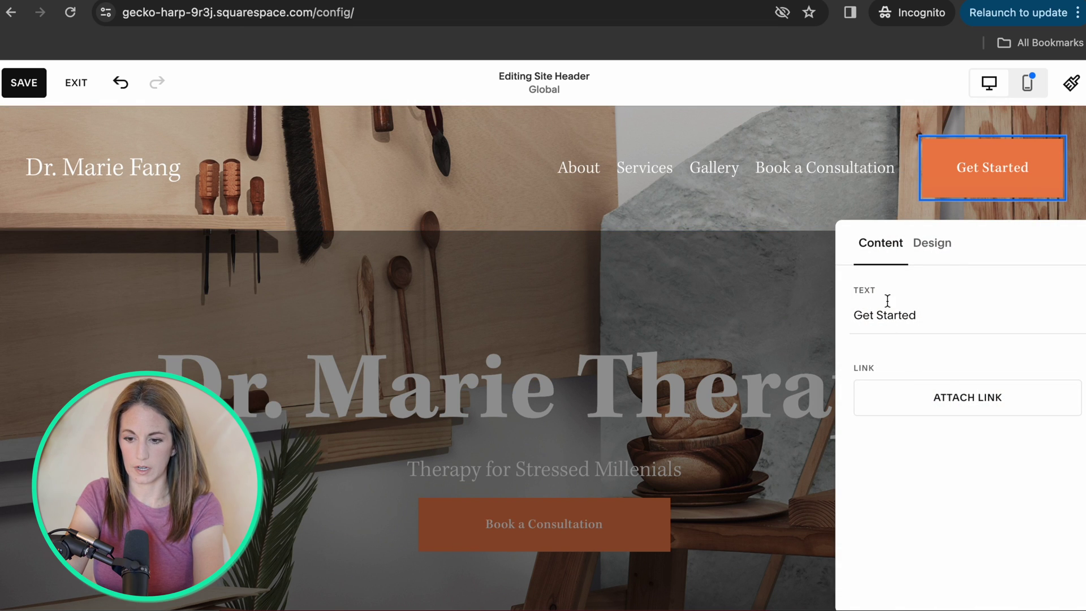
{"action": "key", "text": "ctrl+a"}
{"action": "type", "text": "Contact Me"}
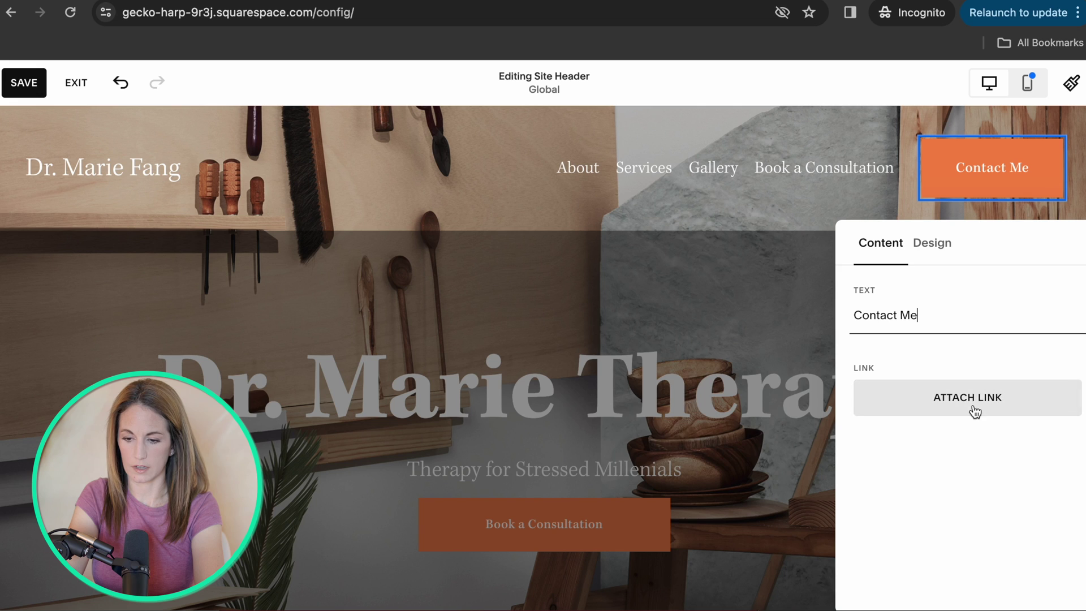
{"action": "left_click", "coordinate": [972, 410]}
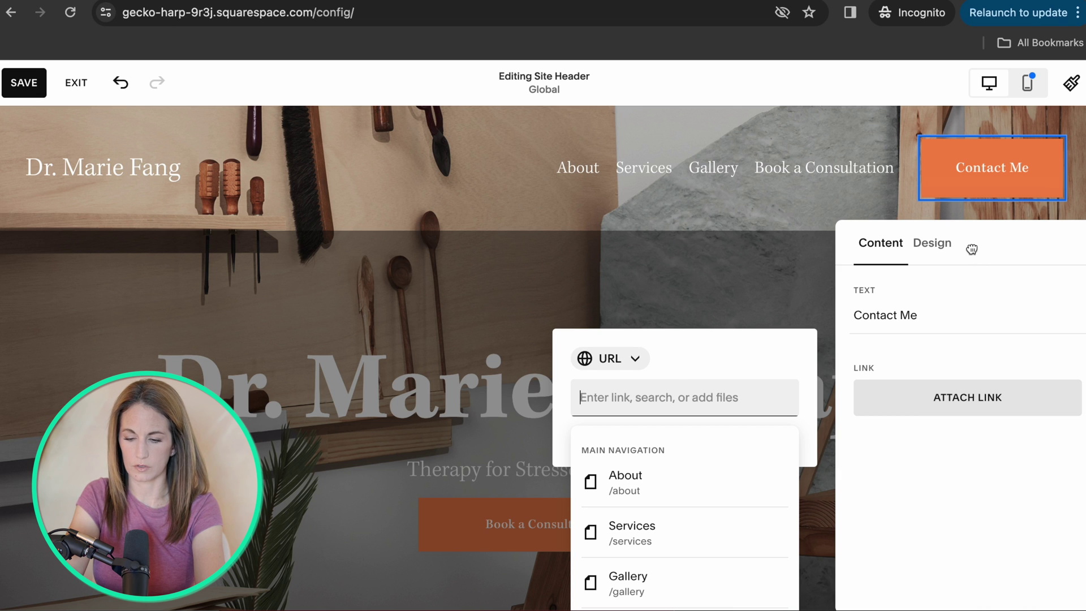
Switch the header to the links-beside-logo layout, adjust link spacing, then begin exiting.
{"action": "left_click", "coordinate": [929, 242]}
{"action": "key", "text": "Escape"}
{"action": "left_click", "coordinate": [987, 245]}
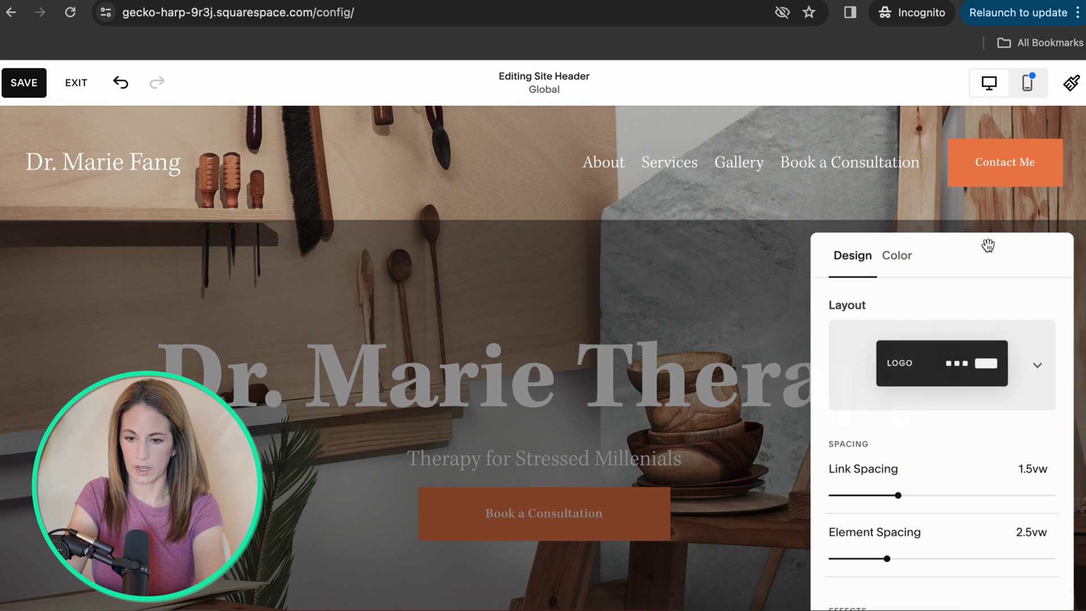
{"action": "left_click", "coordinate": [939, 361]}
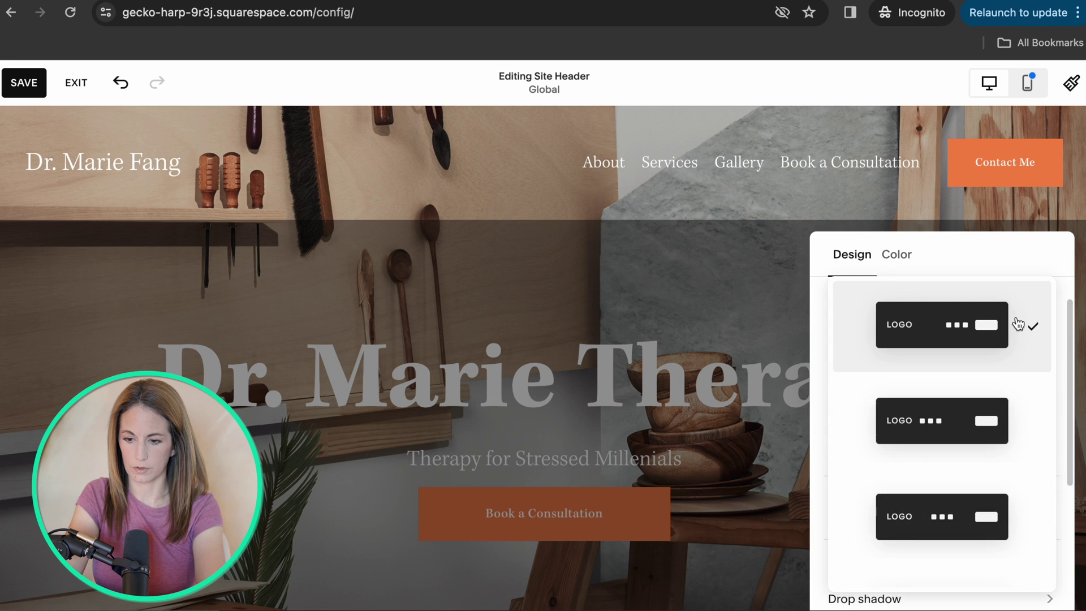
{"action": "left_click", "coordinate": [905, 435]}
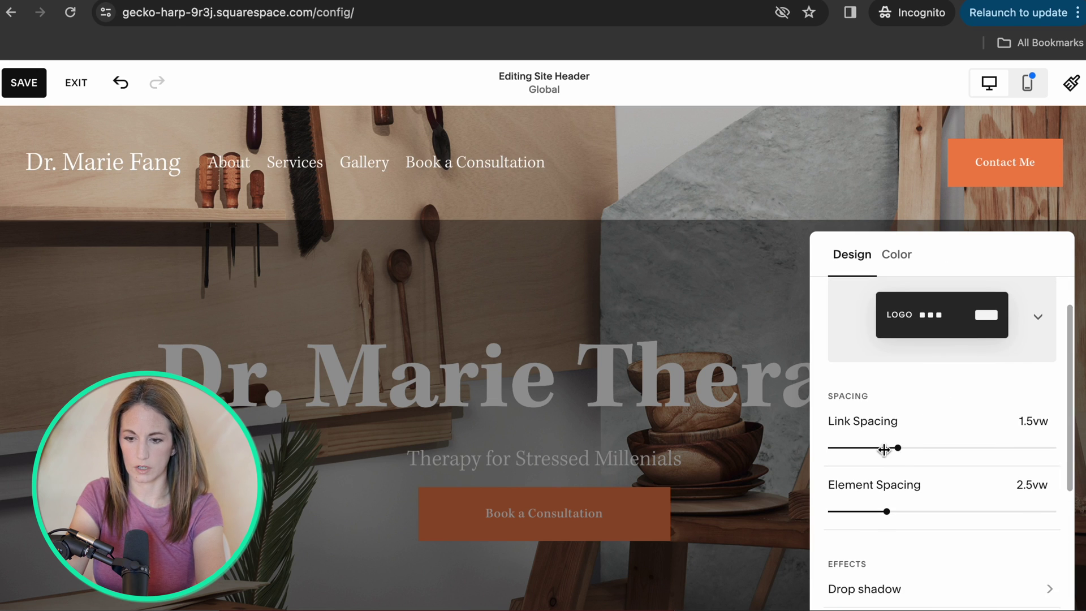
{"action": "left_click_drag", "start_coordinate": [884, 449], "coordinate": [854, 448]}
{"action": "left_click", "coordinate": [287, 163]}
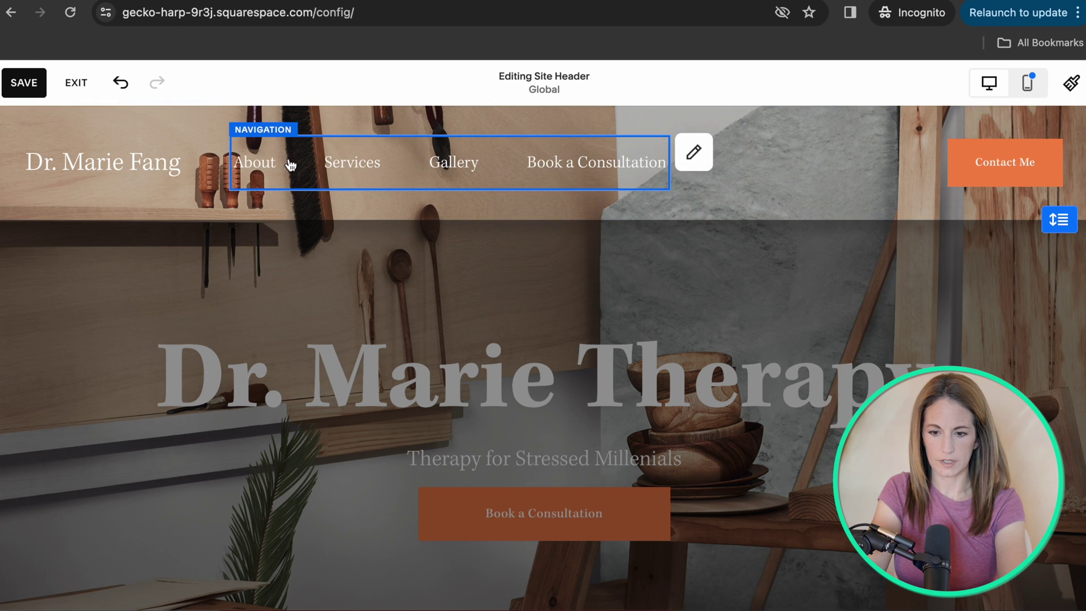
{"action": "left_click", "coordinate": [707, 154]}
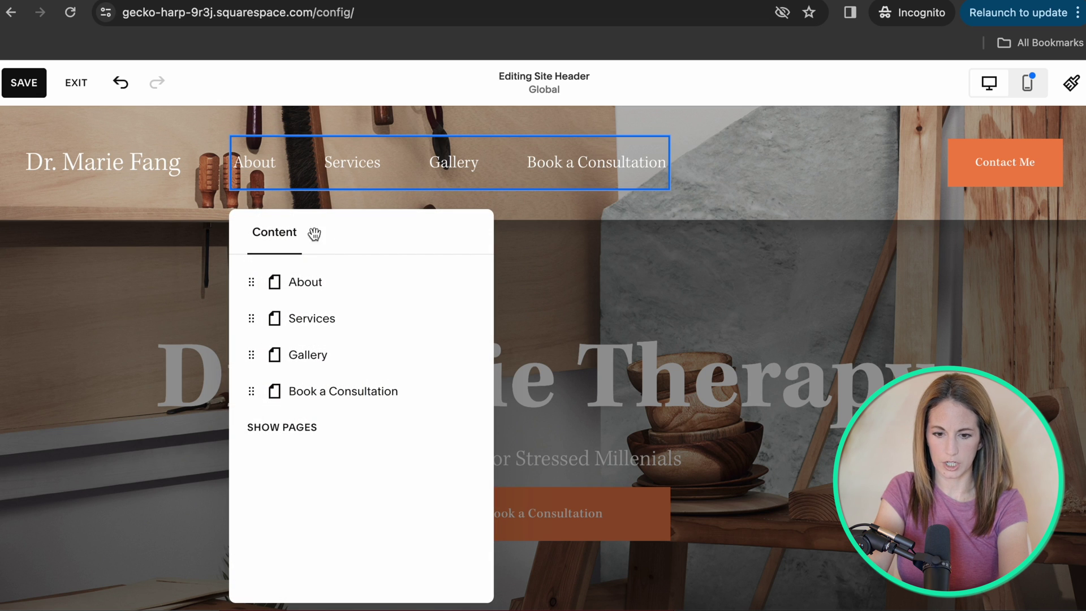
{"action": "key", "text": "Escape"}
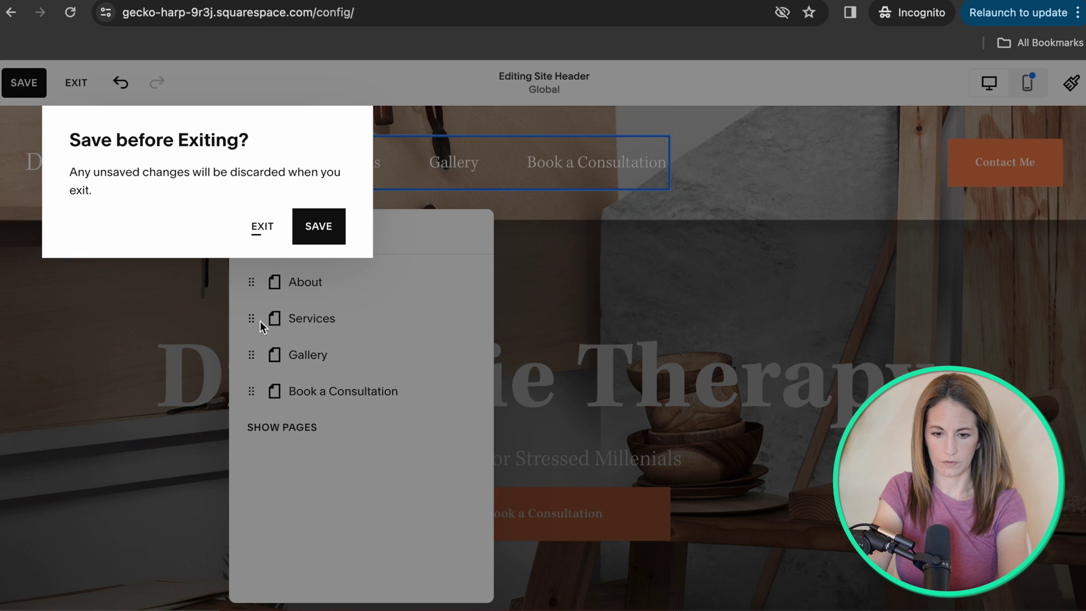
Exit the header editor and preview the About page from the Pages panel.
{"action": "left_click", "coordinate": [261, 227]}
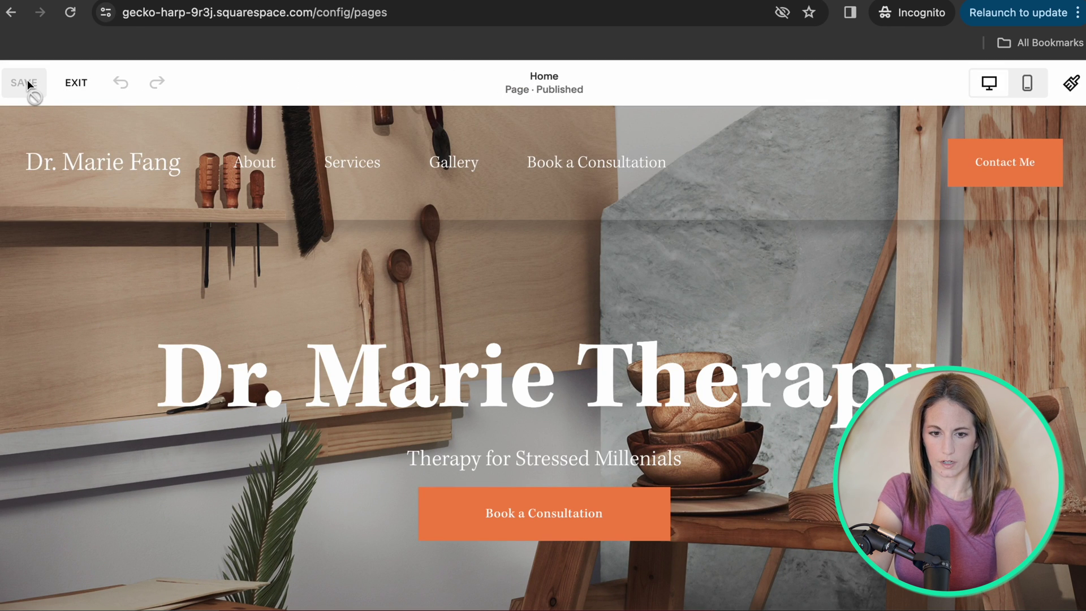
{"action": "left_click", "coordinate": [73, 83]}
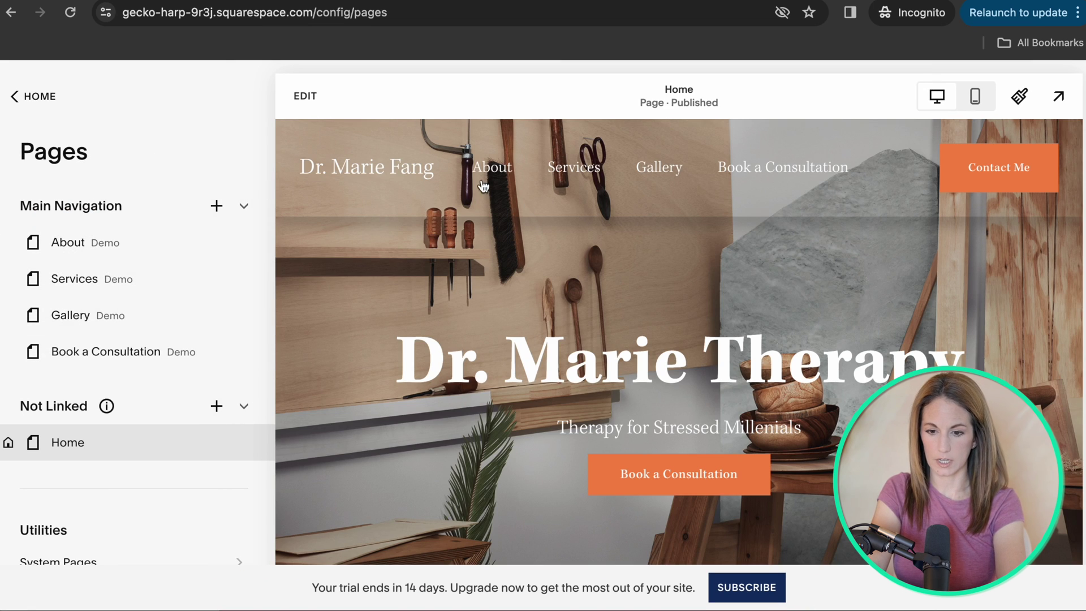
{"action": "left_click", "coordinate": [62, 242]}
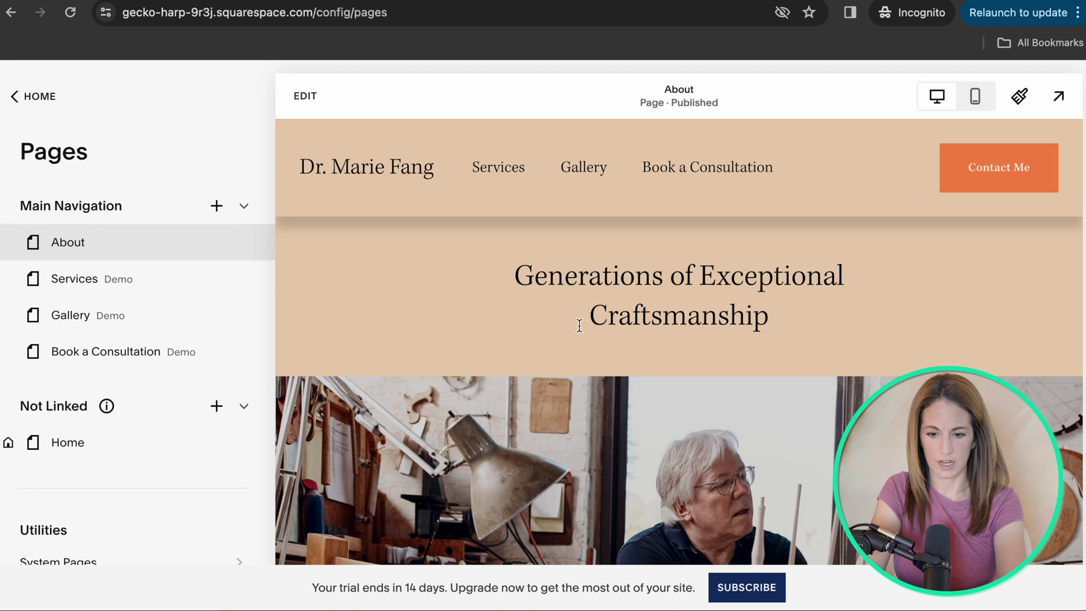
{"action": "left_click", "coordinate": [305, 96]}
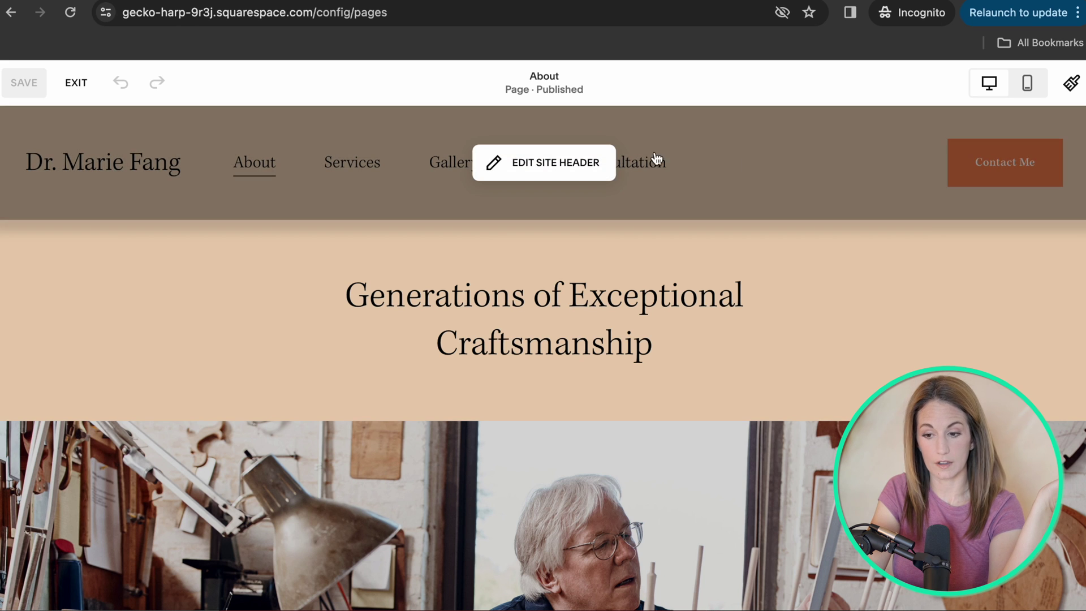
{"action": "left_click", "coordinate": [74, 84]}
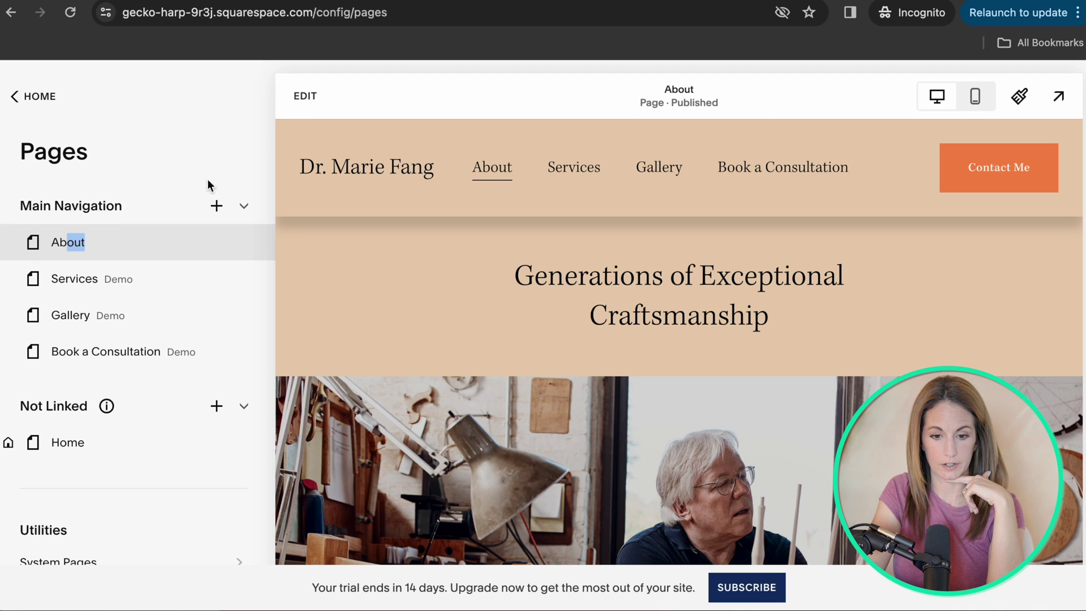
Add a Contact Us layout page to Main Navigation and name it Contact.
{"action": "left_click", "coordinate": [217, 209]}
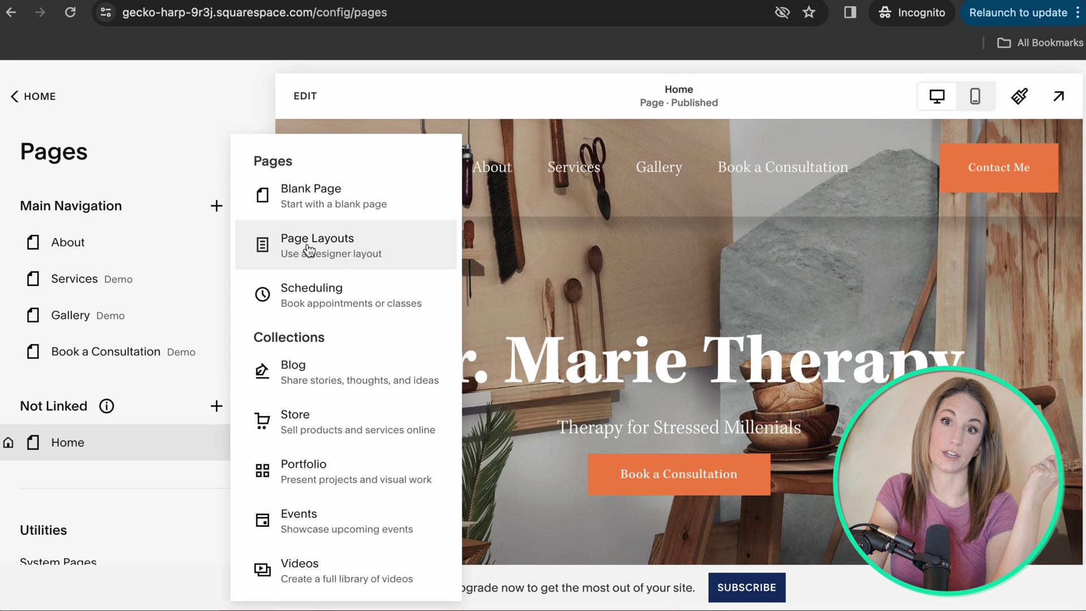
{"action": "left_click", "coordinate": [308, 248]}
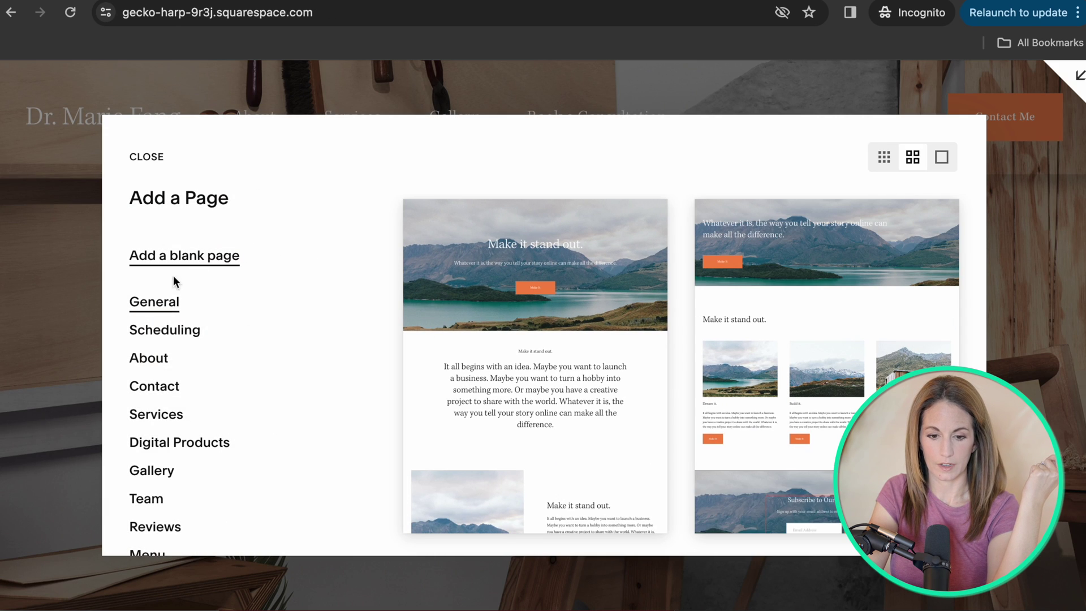
{"action": "left_click", "coordinate": [164, 391]}
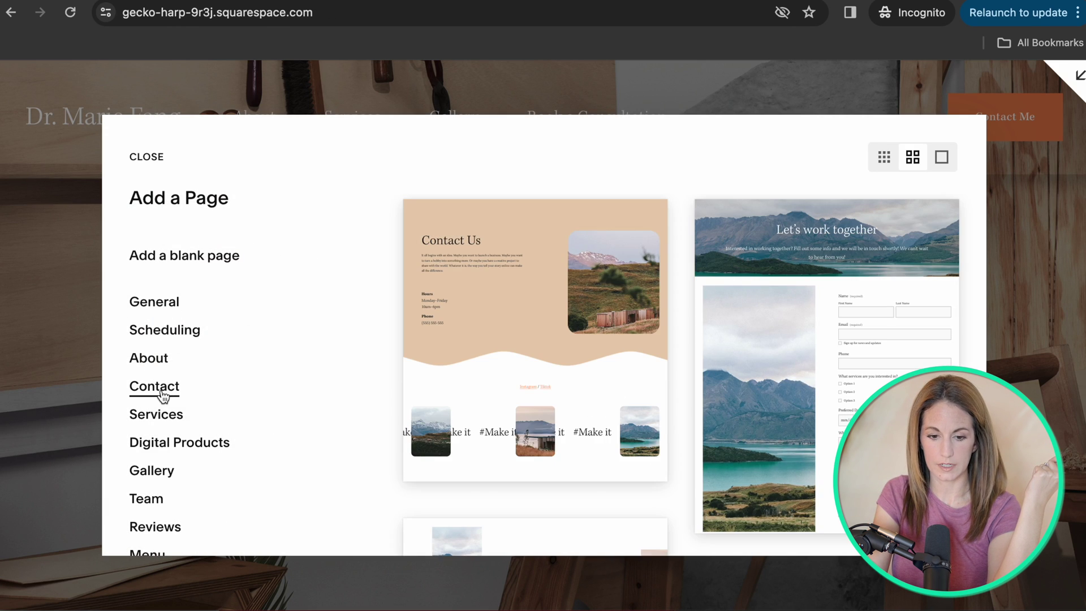
{"action": "left_click", "coordinate": [484, 271]}
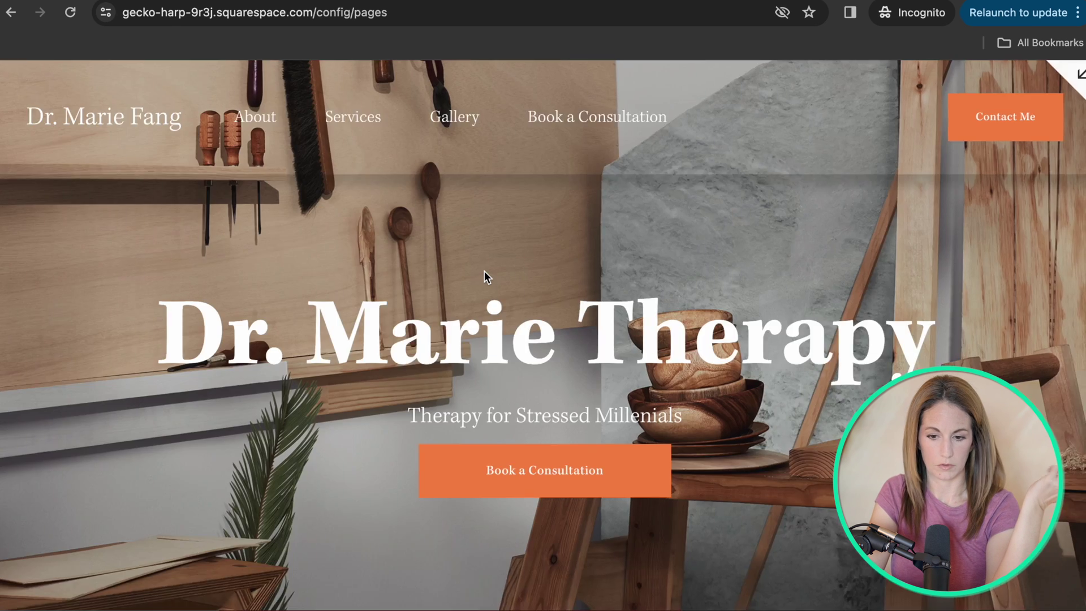
{"action": "type", "text": "Contact"}
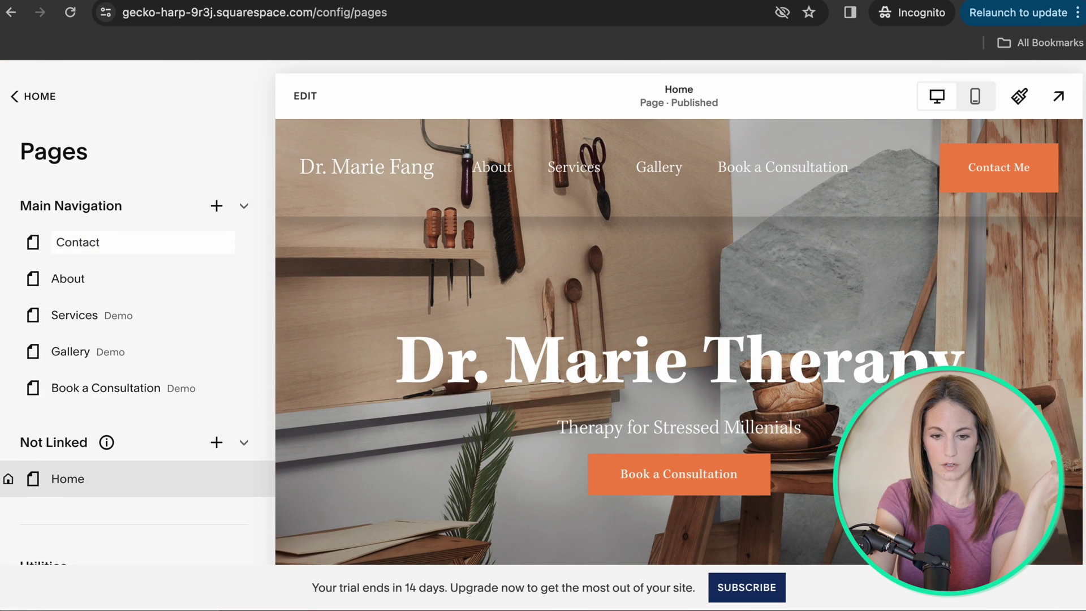
{"action": "key", "text": "Return"}
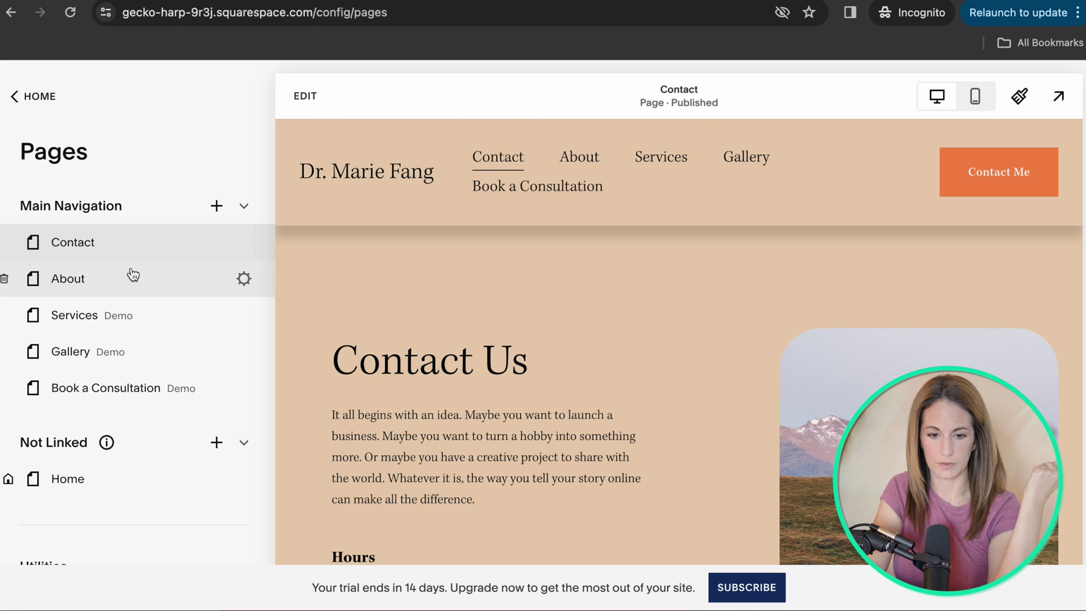
Change the Contact page's Page Title and Navigation Title to 'Contact Me' and save.
{"action": "left_click", "coordinate": [240, 242]}
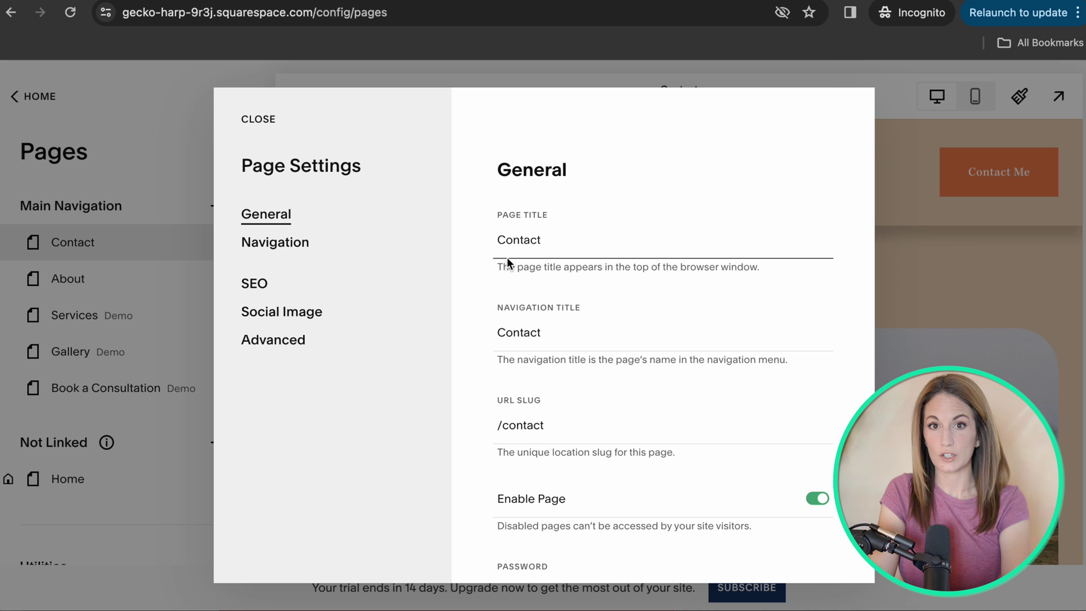
{"action": "left_click", "coordinate": [550, 239]}
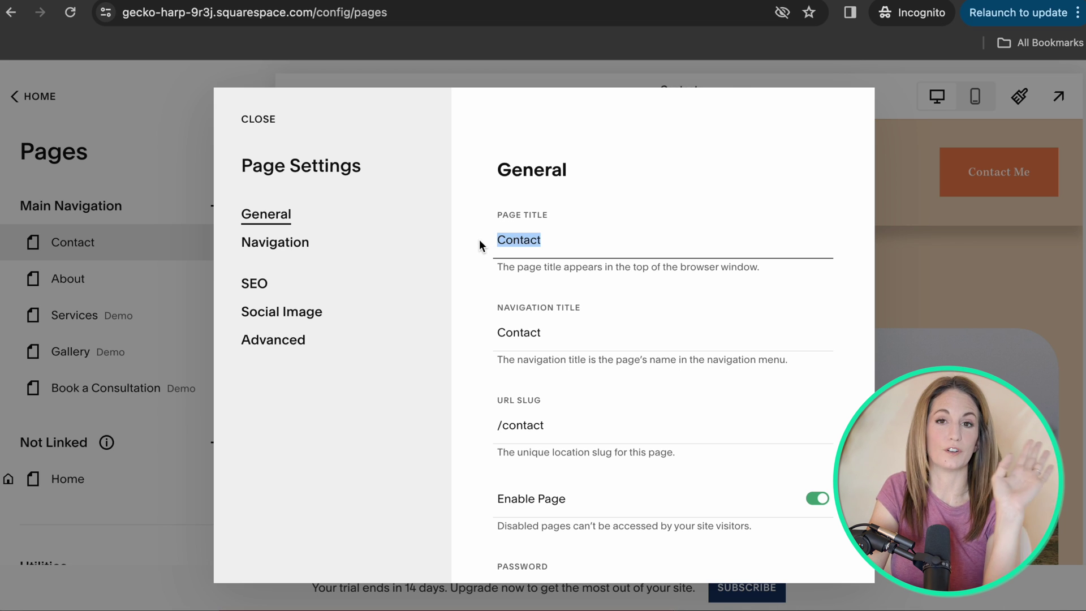
{"action": "double_click", "coordinate": [561, 239]}
{"action": "left_click", "coordinate": [562, 332]}
{"action": "left_click_drag", "start_coordinate": [570, 335], "coordinate": [432, 333]}
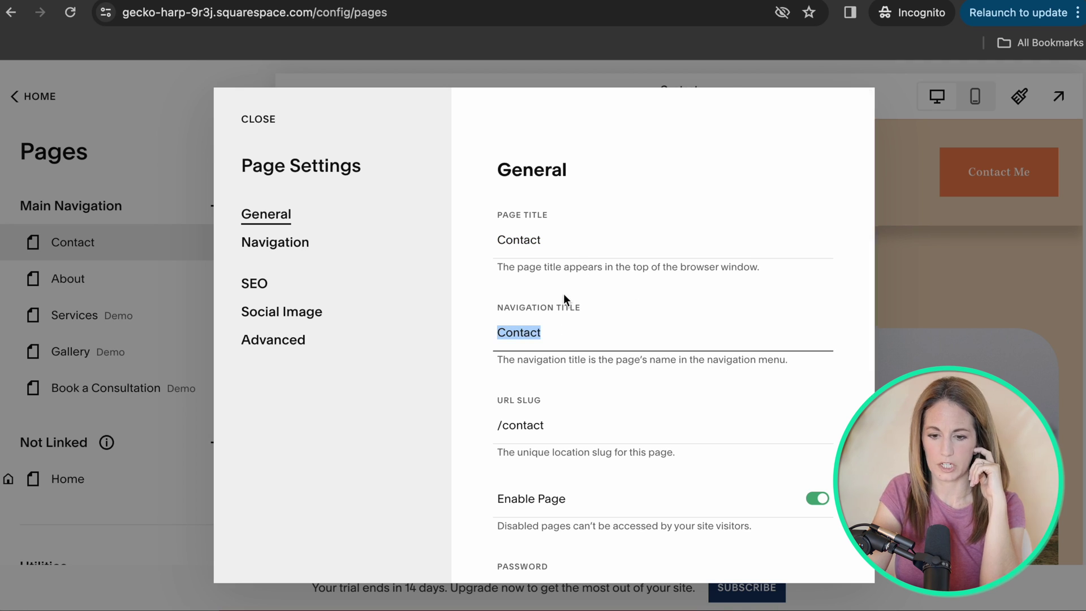
{"action": "type", "text": "Me"}
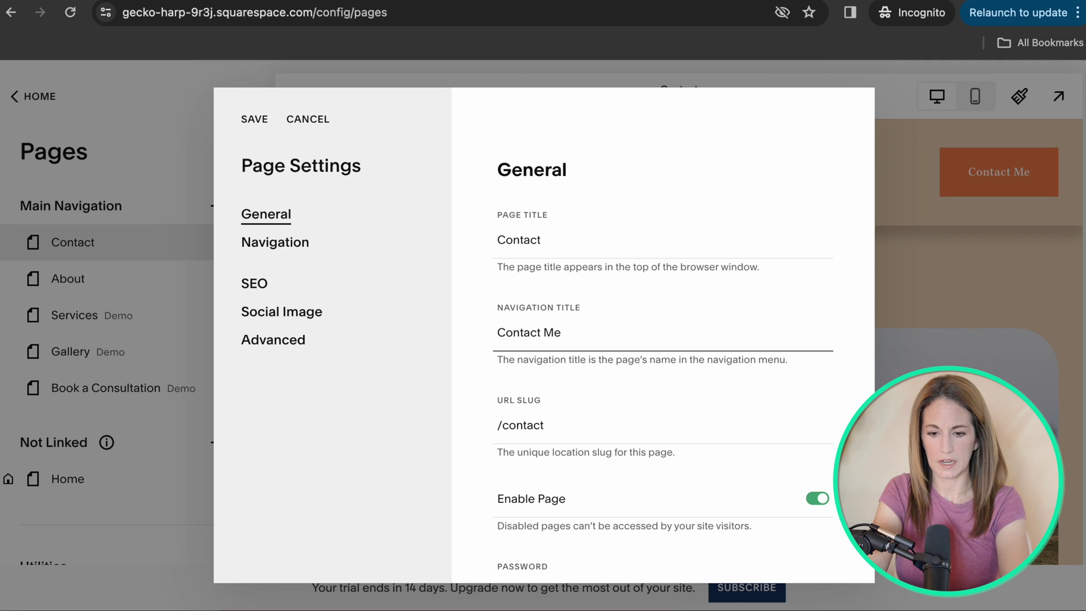
{"action": "left_click", "coordinate": [564, 240]}
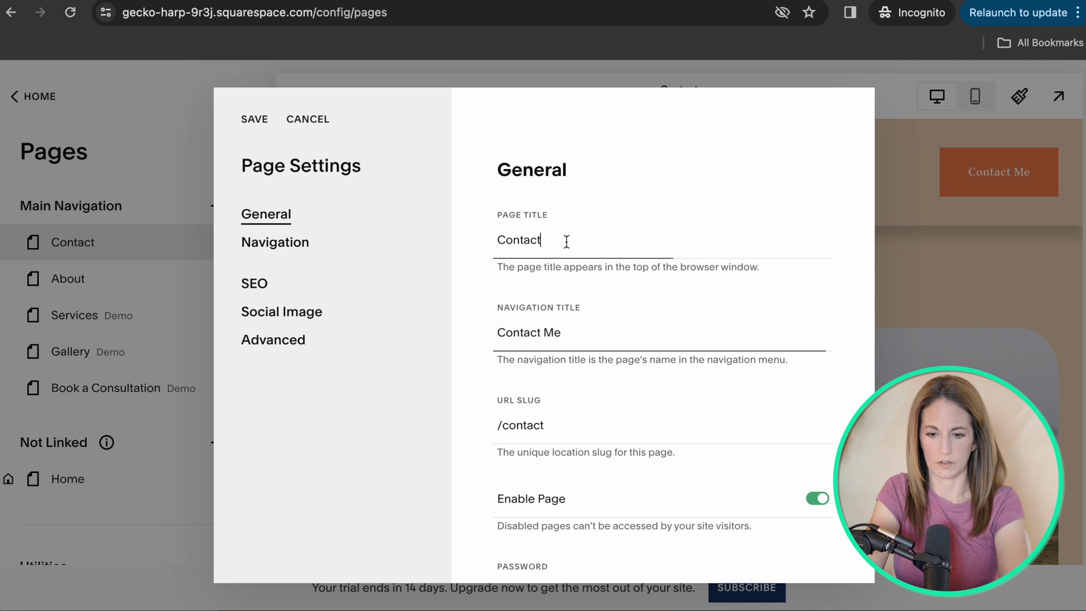
{"action": "type", "text": "Me"}
{"action": "left_click", "coordinate": [254, 119]}
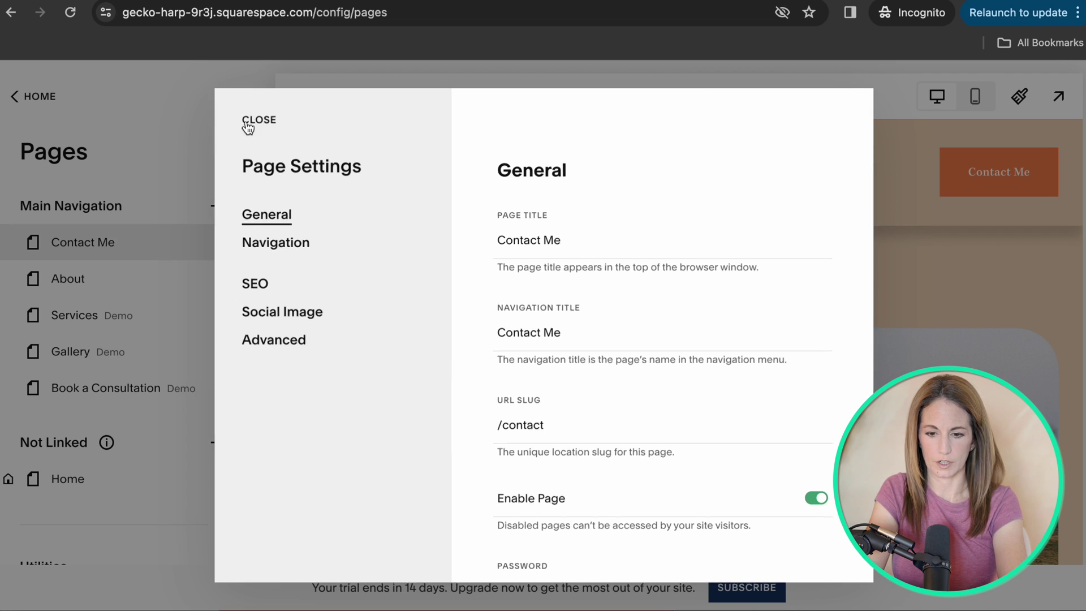
Delete the Book a Consultation and Gallery pages from the main navigation.
{"action": "left_click", "coordinate": [135, 358]}
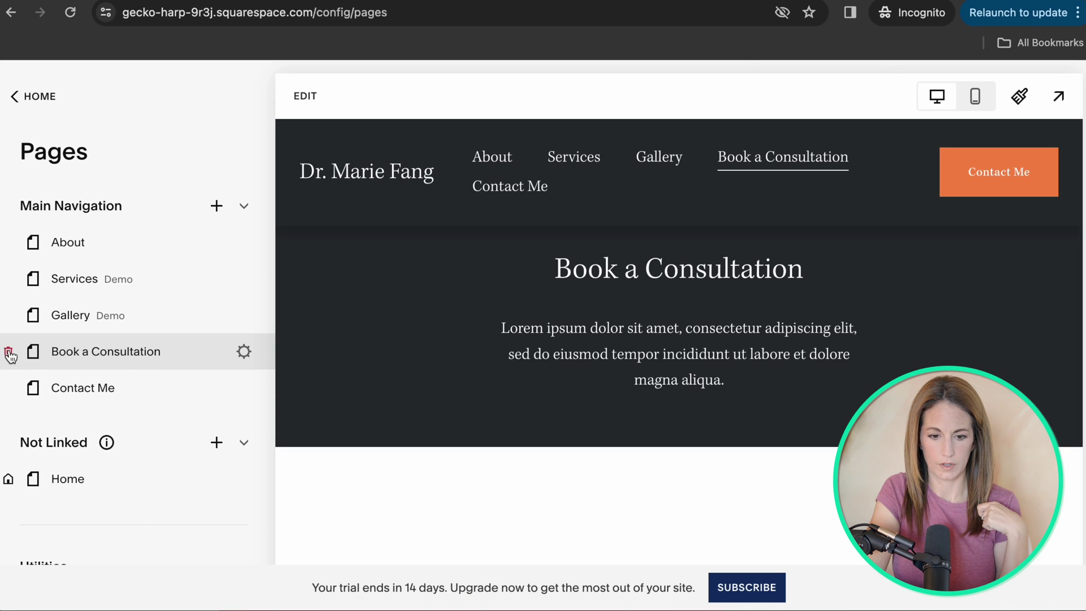
{"action": "left_click", "coordinate": [8, 351]}
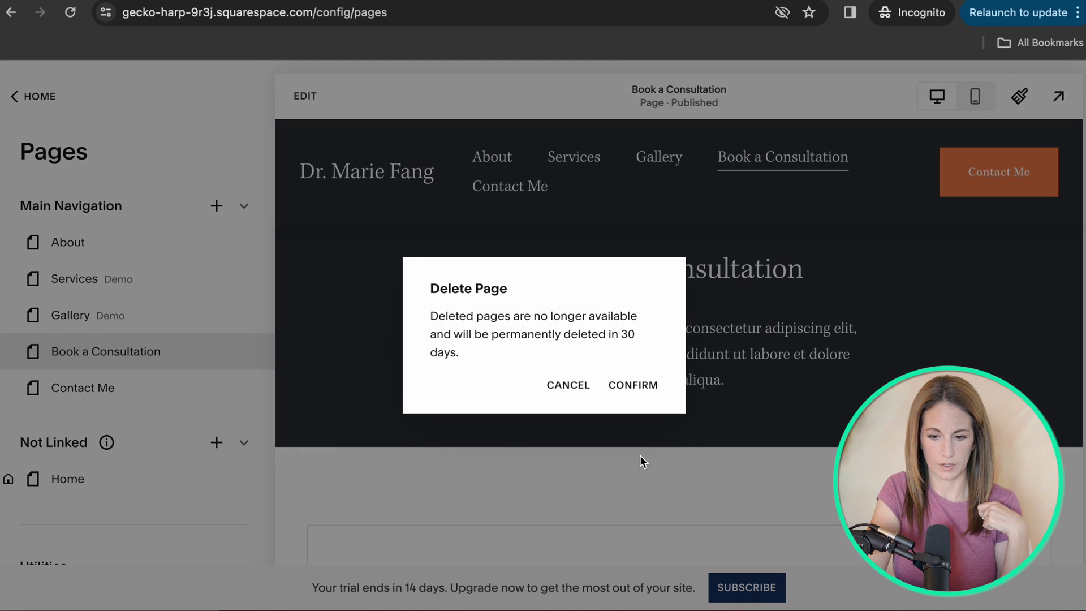
{"action": "left_click", "coordinate": [601, 389]}
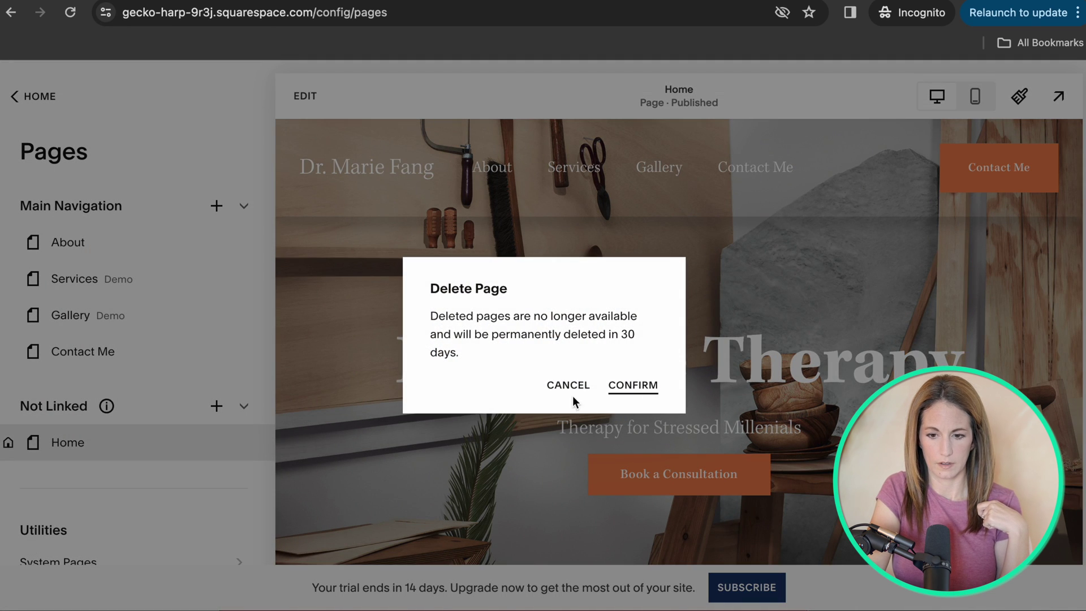
{"action": "left_click", "coordinate": [633, 385]}
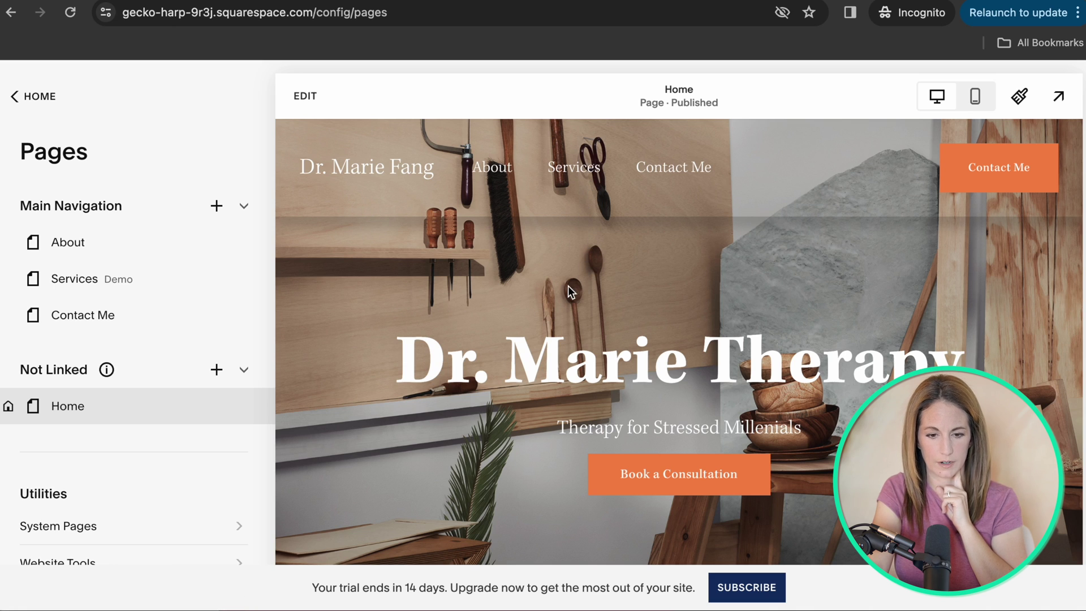
{"action": "left_click", "coordinate": [216, 205]}
Add a new dropdown named Services to the main navigation.
{"action": "scroll", "coordinate": [384, 254], "scroll_direction": "down", "scroll_amount": 4}
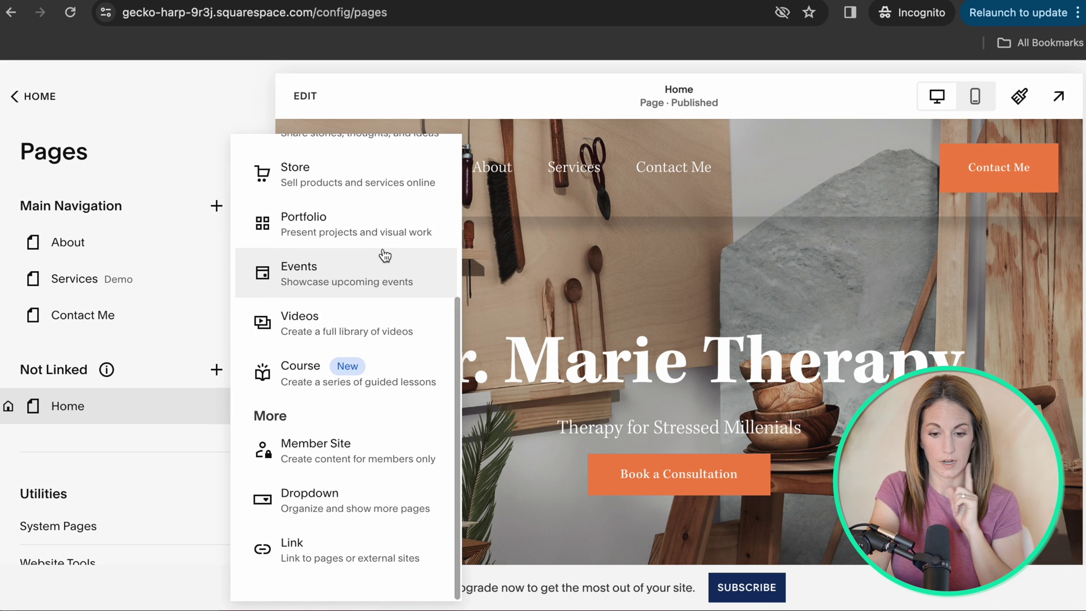
{"action": "left_click", "coordinate": [327, 508]}
{"action": "type", "text": "Services"}
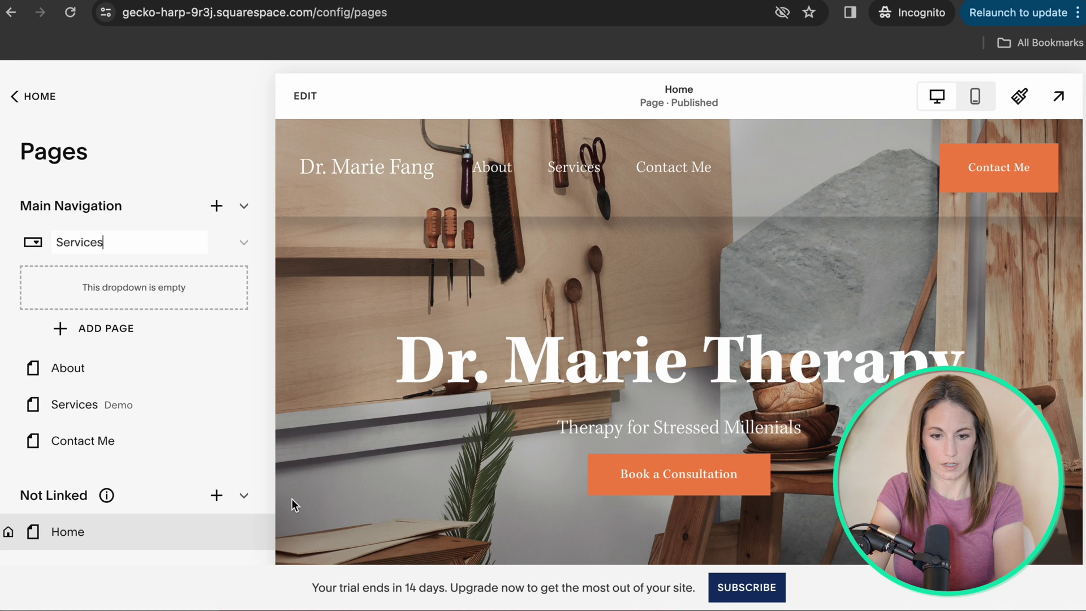
{"action": "key", "text": "Return"}
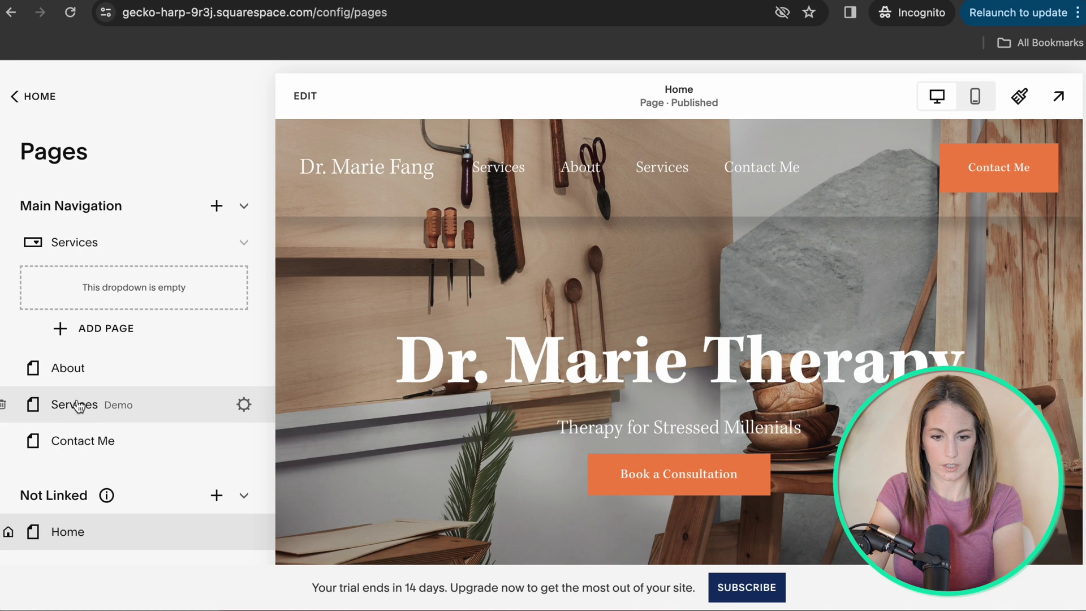
Delete the Services demo page and place the Services dropdown between About and Contact Me.
{"action": "left_click", "coordinate": [10, 404]}
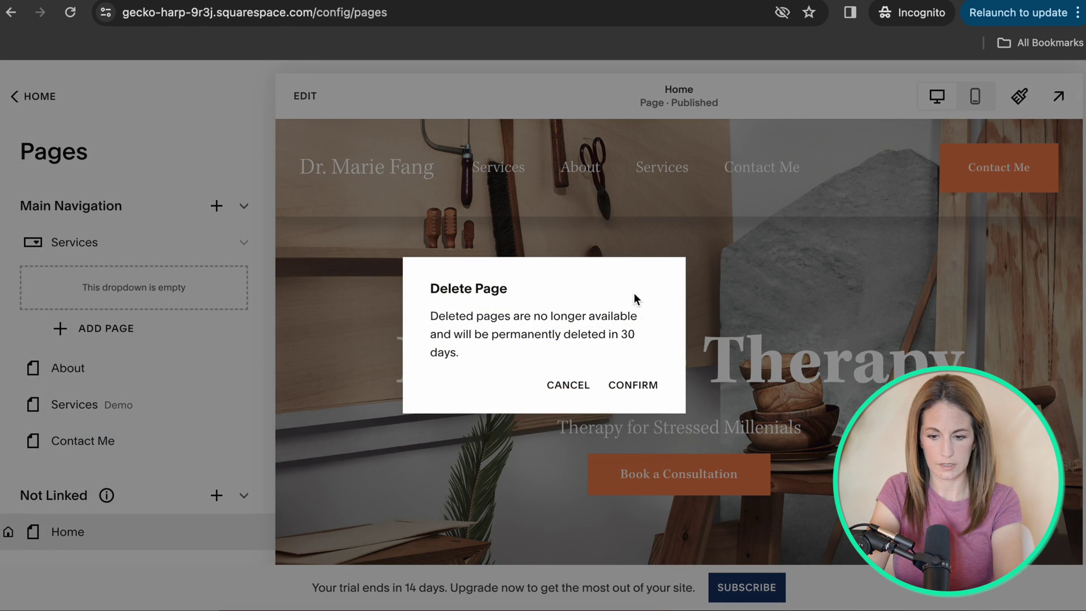
{"action": "left_click", "coordinate": [629, 391]}
{"action": "left_click_drag", "start_coordinate": [79, 242], "coordinate": [84, 358]}
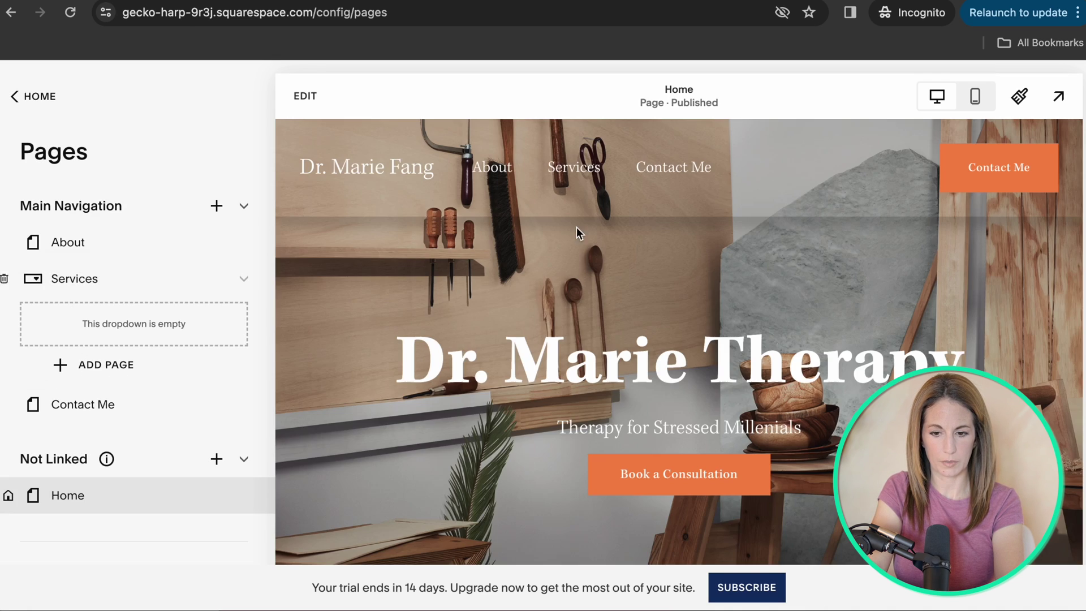
{"action": "left_click_drag", "start_coordinate": [79, 278], "coordinate": [80, 242]}
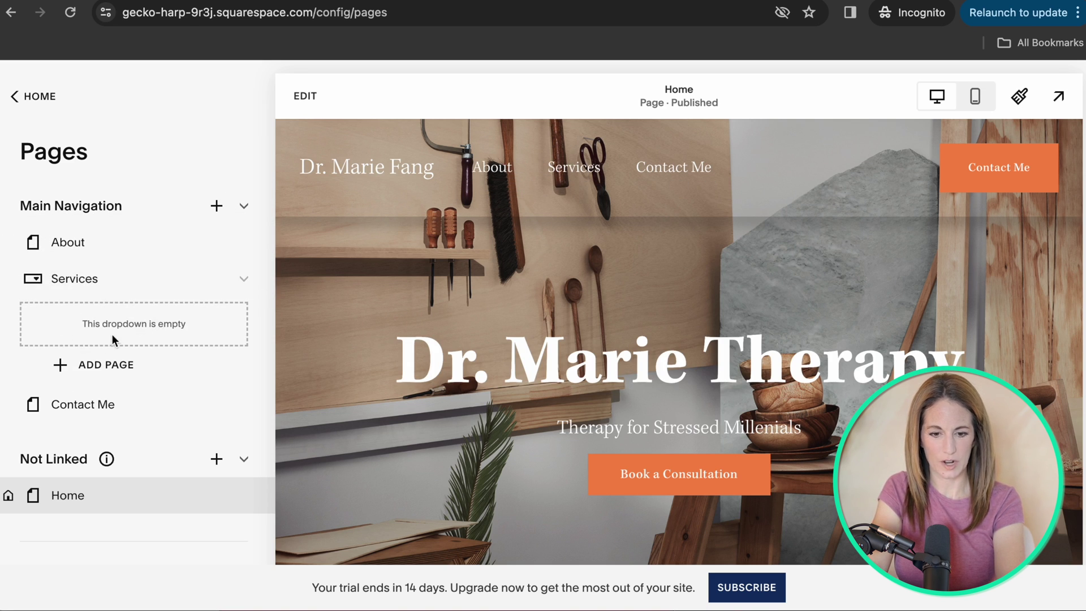
{"action": "left_click", "coordinate": [85, 366]}
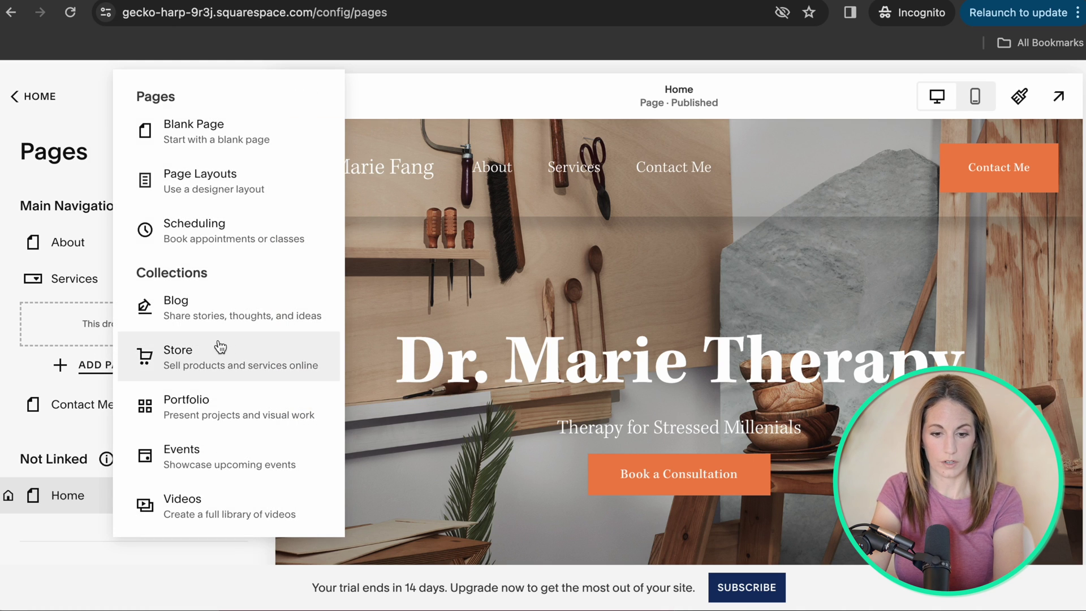
Add a Services-layout page inside the Services dropdown, renaming it from 'Services 6' to 'Individual Therapy'.
{"action": "left_click", "coordinate": [185, 181]}
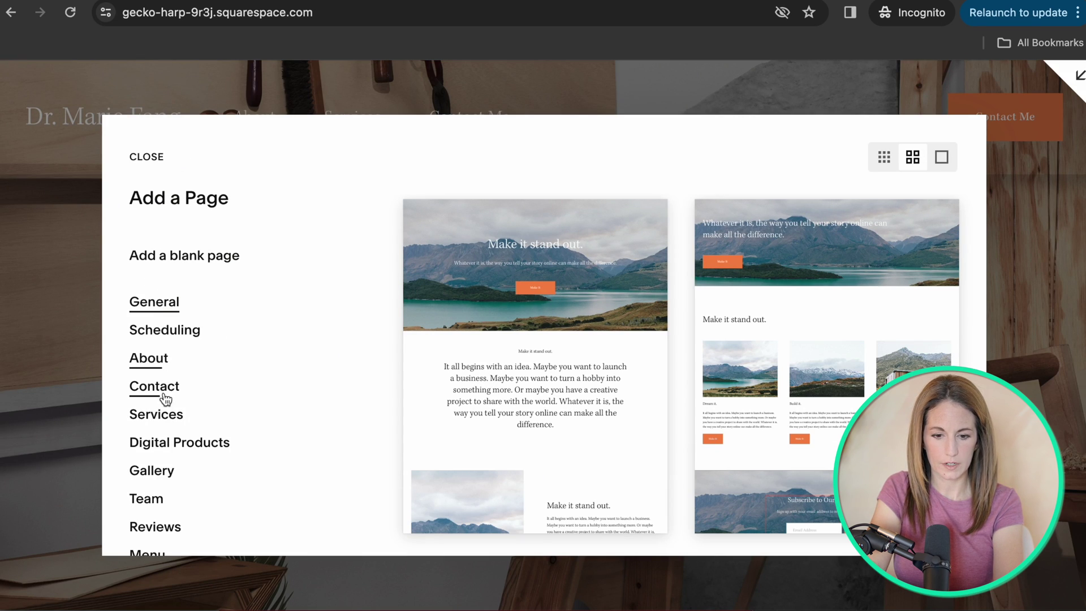
{"action": "left_click", "coordinate": [163, 415]}
{"action": "scroll", "coordinate": [781, 358], "scroll_direction": "down", "scroll_amount": 5}
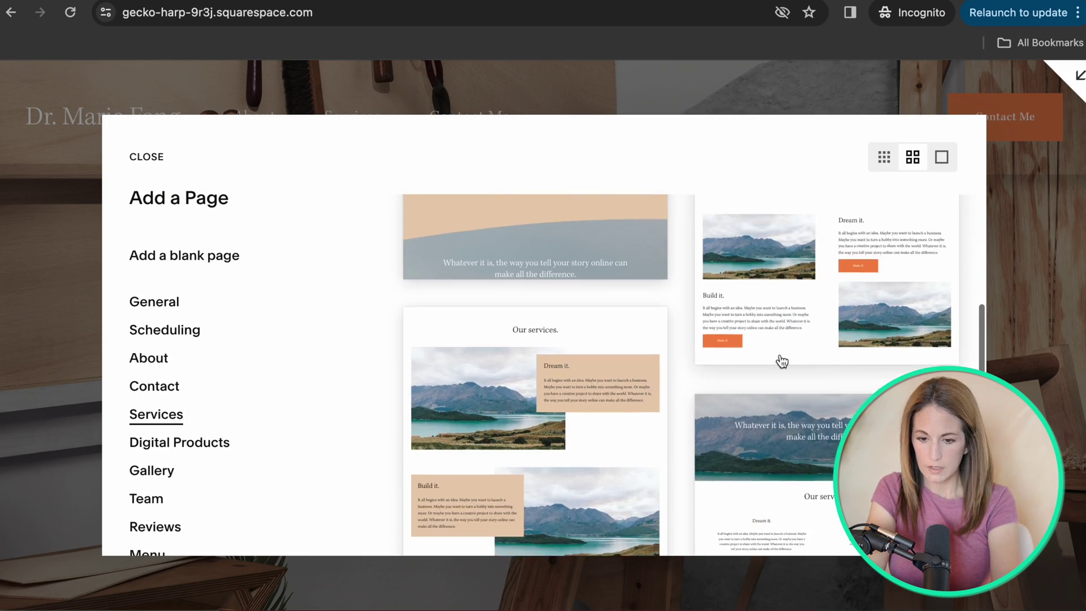
{"action": "scroll", "coordinate": [782, 361], "scroll_direction": "down", "scroll_amount": 2}
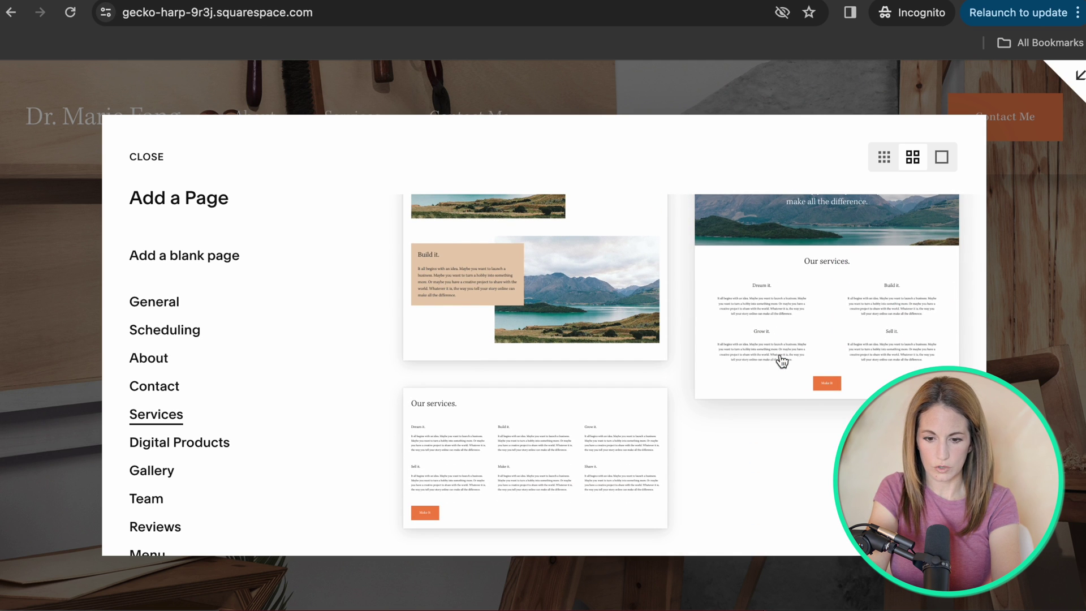
{"action": "scroll", "coordinate": [780, 359], "scroll_direction": "up", "scroll_amount": 8}
{"action": "key", "text": "Escape"}
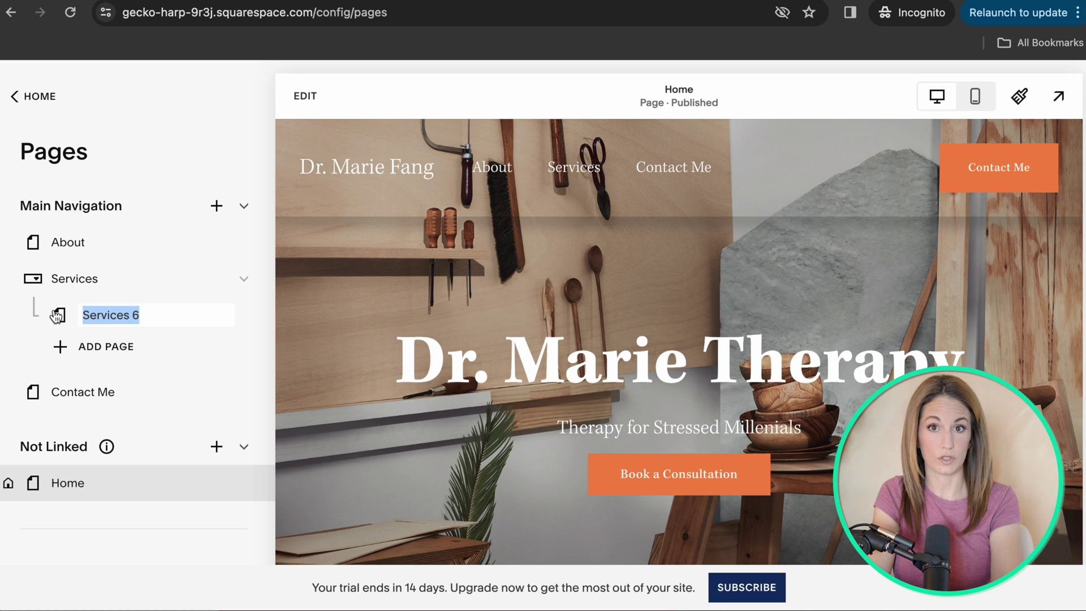
{"action": "key", "text": "BackSpace"}
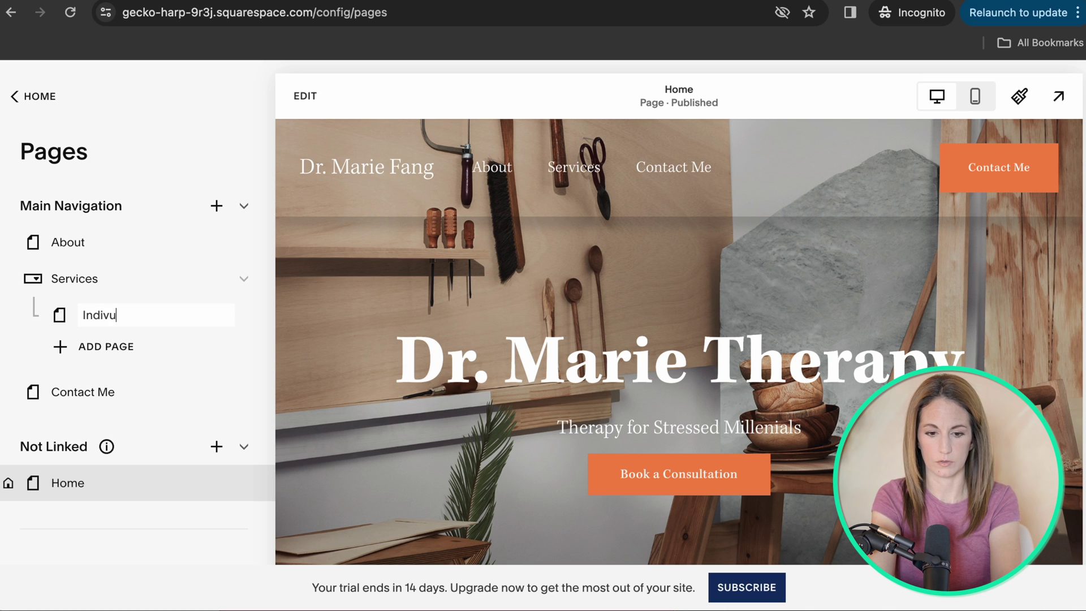
{"action": "type", "text": "Individual Therapy"}
{"action": "key", "text": "Return"}
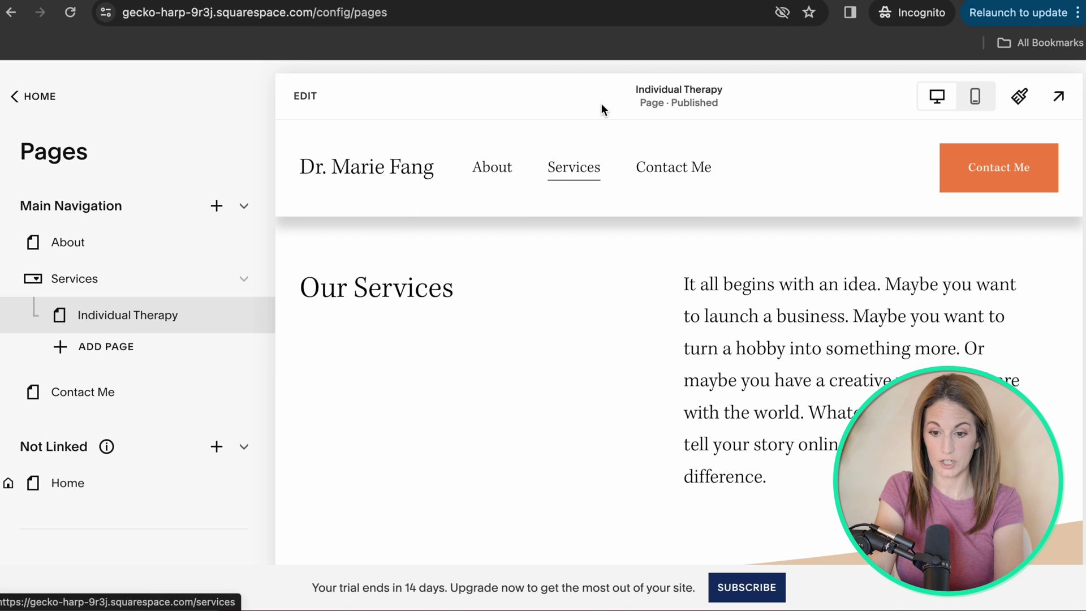
Replace the 'Our Services' heading with 'Individual Therapy' and save the page.
{"action": "mouse_move", "coordinate": [572, 170]}
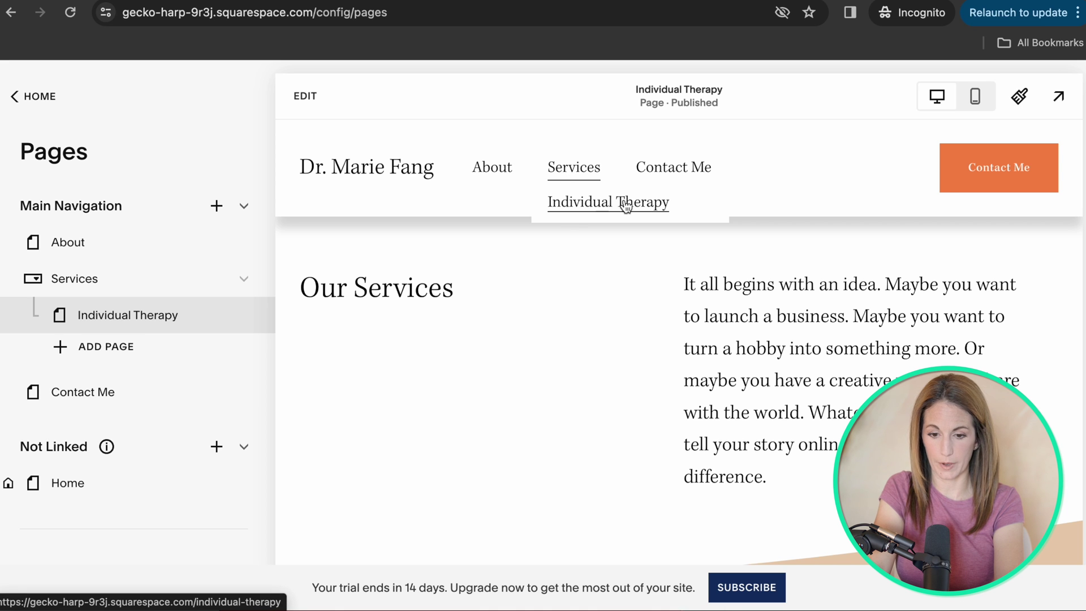
{"action": "scroll", "coordinate": [815, 286], "scroll_direction": "down", "scroll_amount": 15}
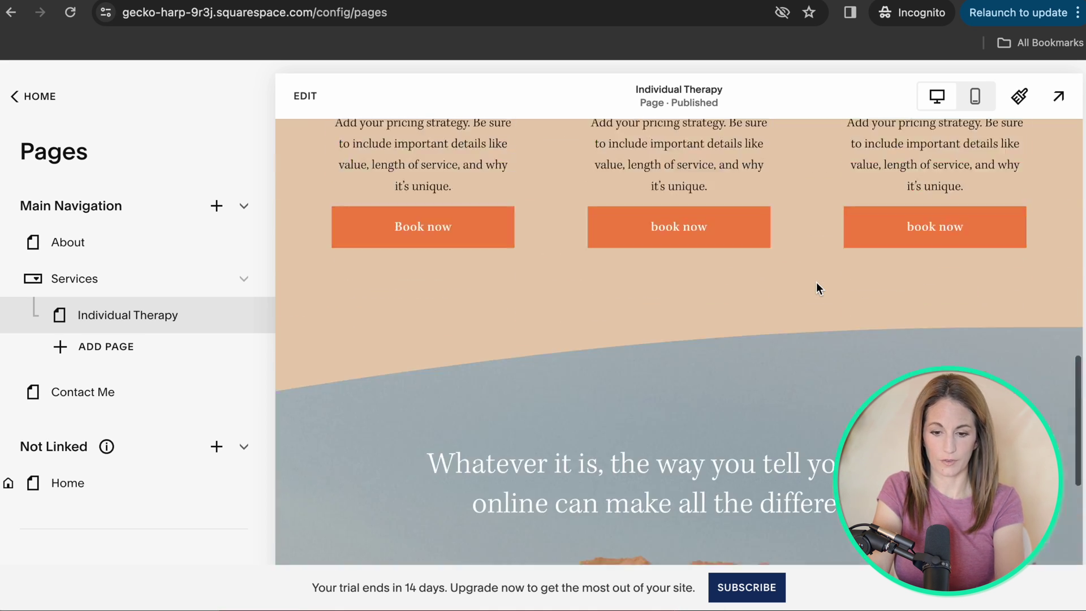
{"action": "scroll", "coordinate": [816, 285], "scroll_direction": "down", "scroll_amount": 5}
{"action": "scroll", "coordinate": [816, 285], "scroll_direction": "up", "scroll_amount": 20}
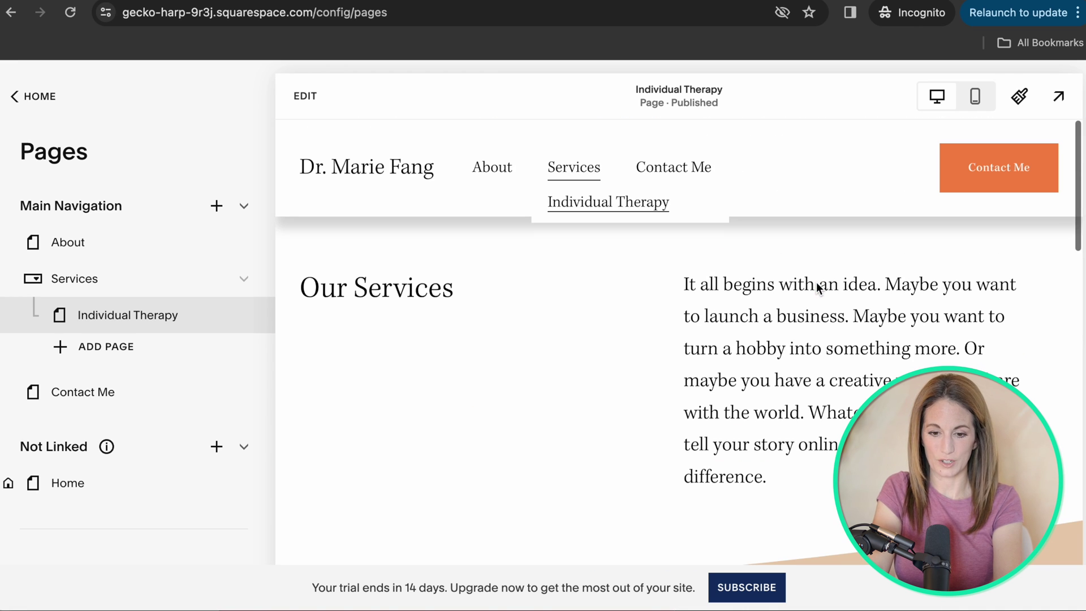
{"action": "left_click", "coordinate": [307, 101]}
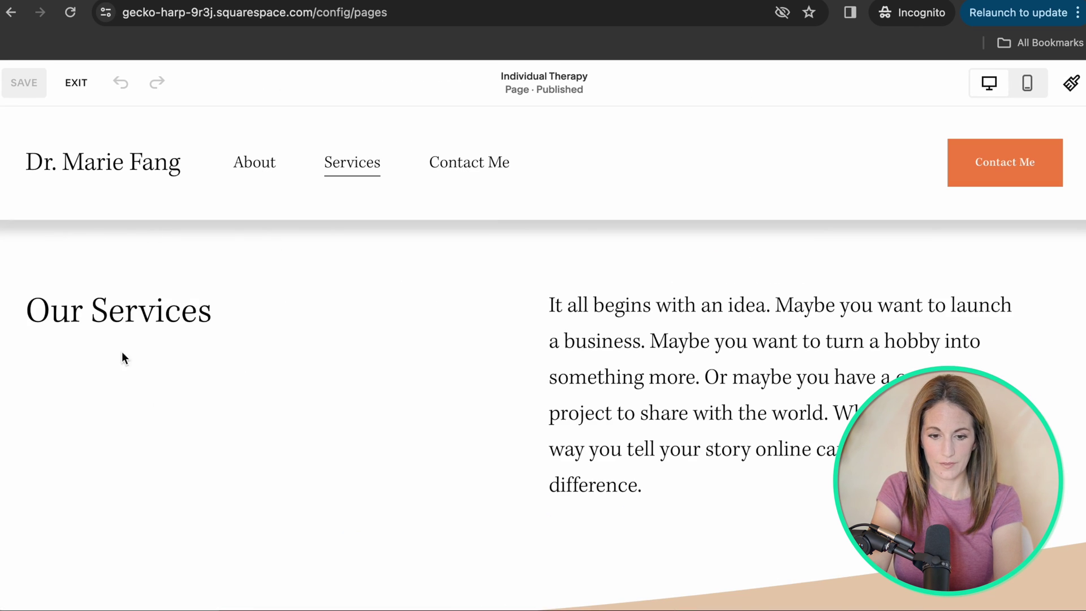
{"action": "left_click", "coordinate": [192, 317]}
{"action": "left_click", "coordinate": [202, 320]}
{"action": "left_click_drag", "start_coordinate": [227, 314], "coordinate": [25, 314]}
{"action": "type", "text": "Individual Therapy"}
{"action": "key", "text": "Escape"}
{"action": "left_click", "coordinate": [29, 73]}
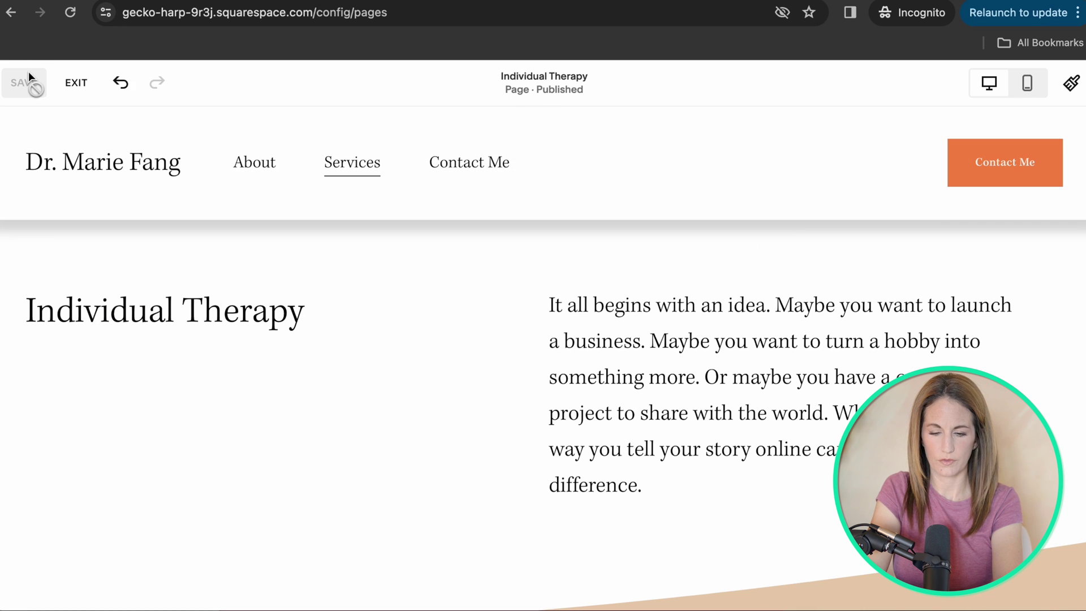
{"action": "left_click", "coordinate": [74, 84]}
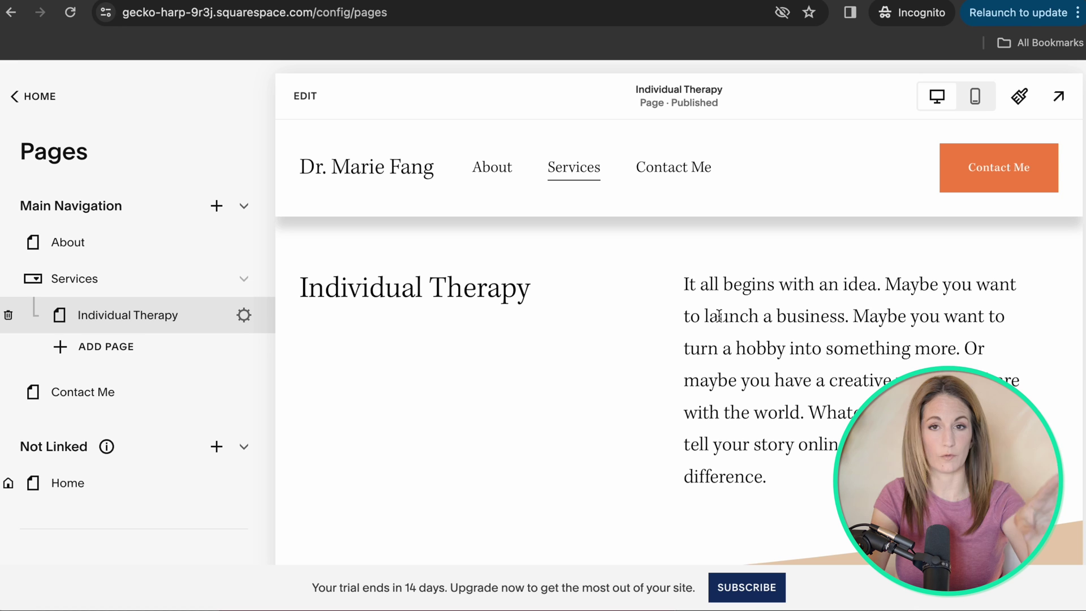
Duplicate the Individual Therapy page and move the copy under the Services dropdown.
{"action": "left_click", "coordinate": [243, 316]}
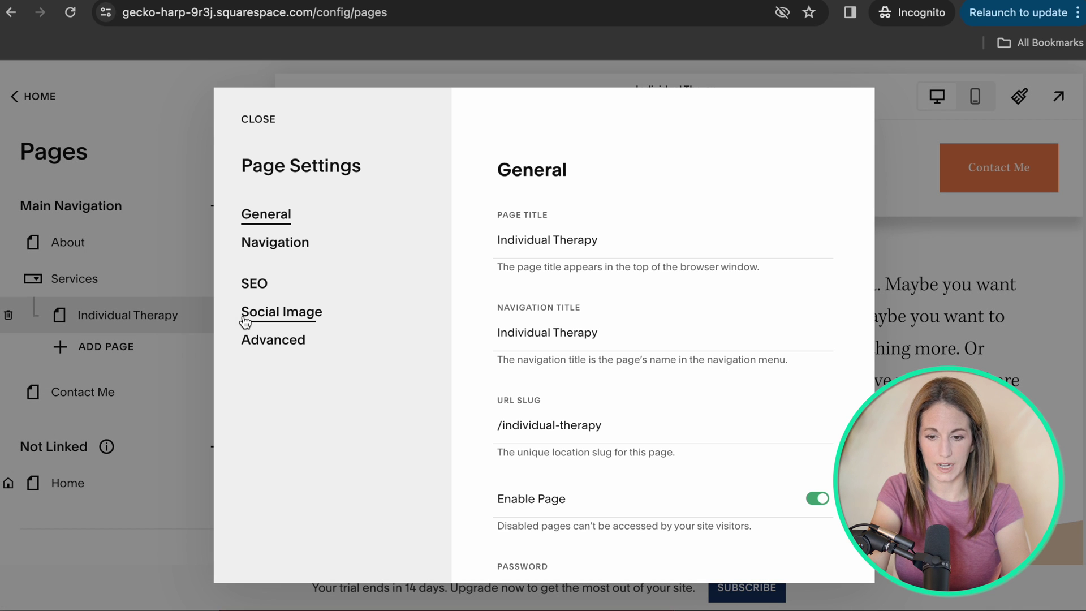
{"action": "scroll", "coordinate": [650, 387], "scroll_direction": "down", "scroll_amount": 5}
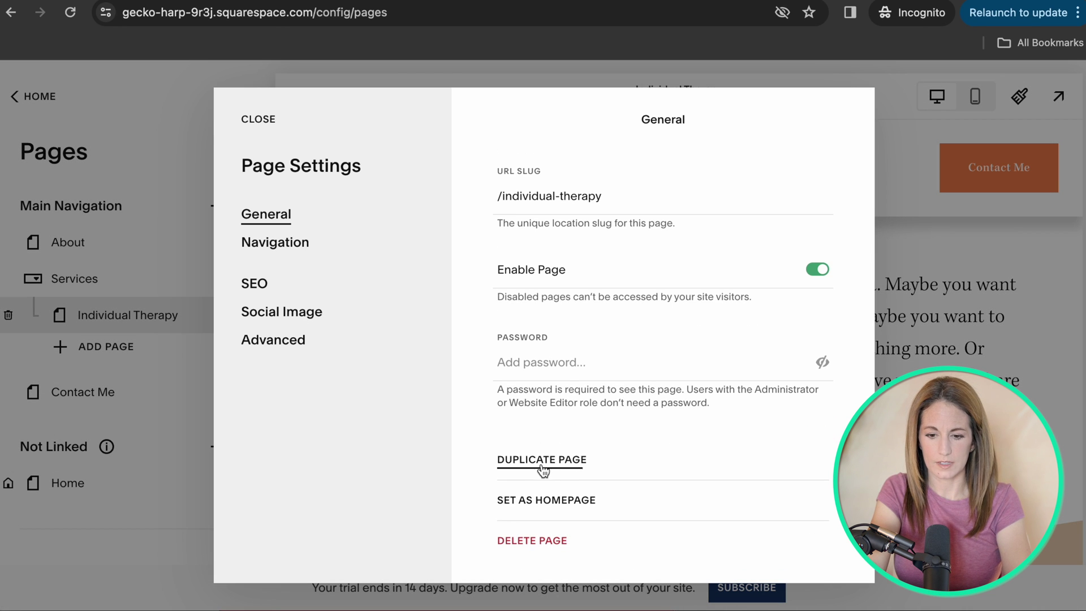
{"action": "left_click", "coordinate": [542, 460]}
{"action": "left_click", "coordinate": [632, 377]}
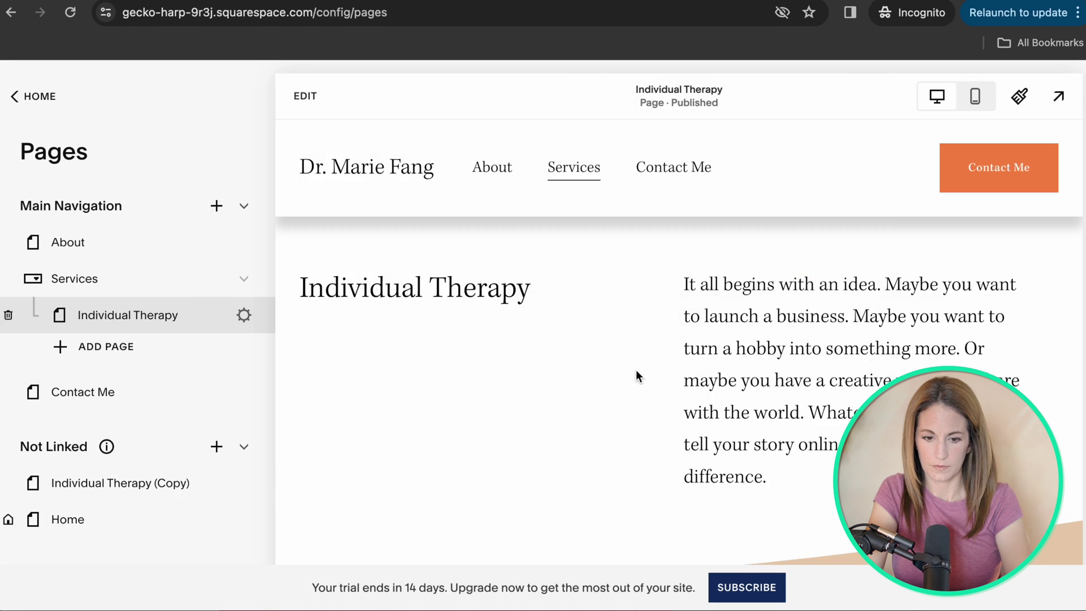
{"action": "left_click_drag", "start_coordinate": [43, 458], "coordinate": [90, 354]}
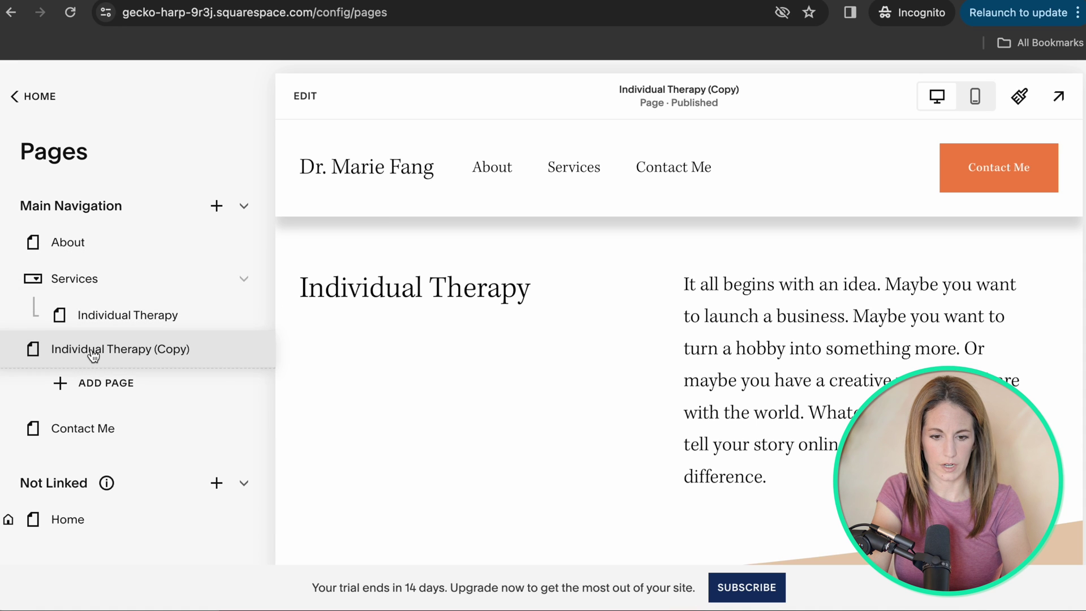
Set the copy's page title and navigation title to 'Couples Therapy' and save.
{"action": "left_click", "coordinate": [244, 353]}
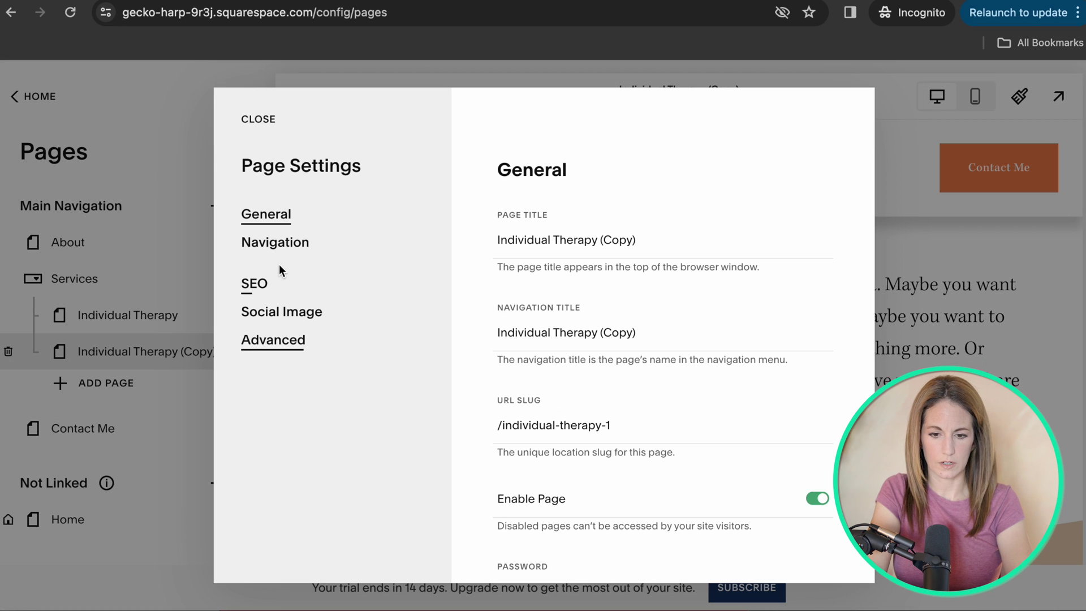
{"action": "left_click", "coordinate": [613, 234]}
{"action": "left_click_drag", "start_coordinate": [633, 239], "coordinate": [416, 240]}
{"action": "type", "text": "Couples Therapy"}
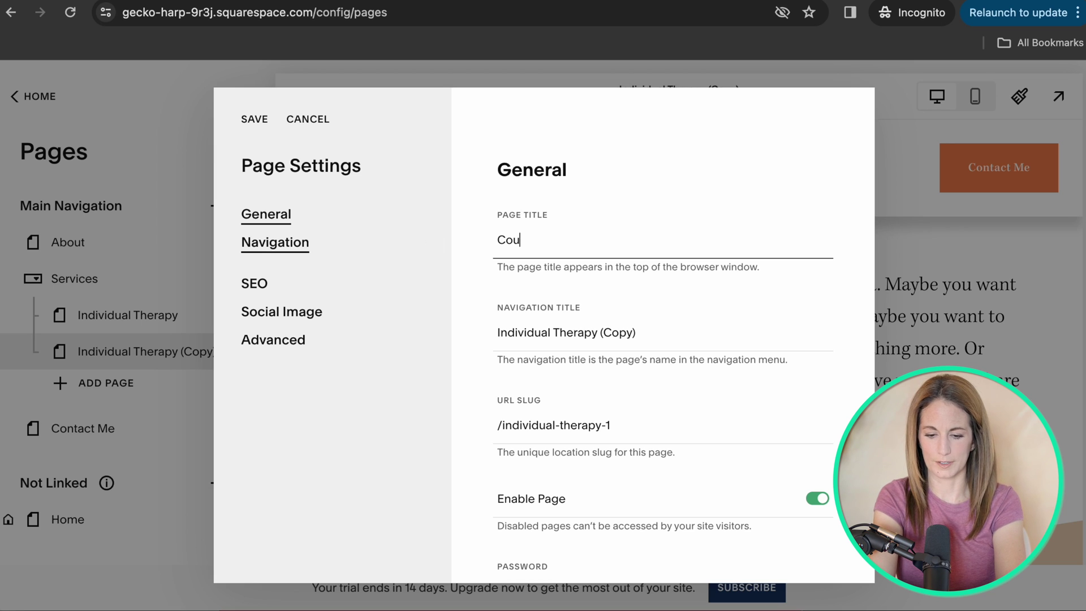
{"action": "triple_click", "coordinate": [564, 237]}
{"action": "key", "text": "ctrl+c"}
{"action": "triple_click", "coordinate": [590, 333]}
{"action": "key", "text": "ctrl+v"}
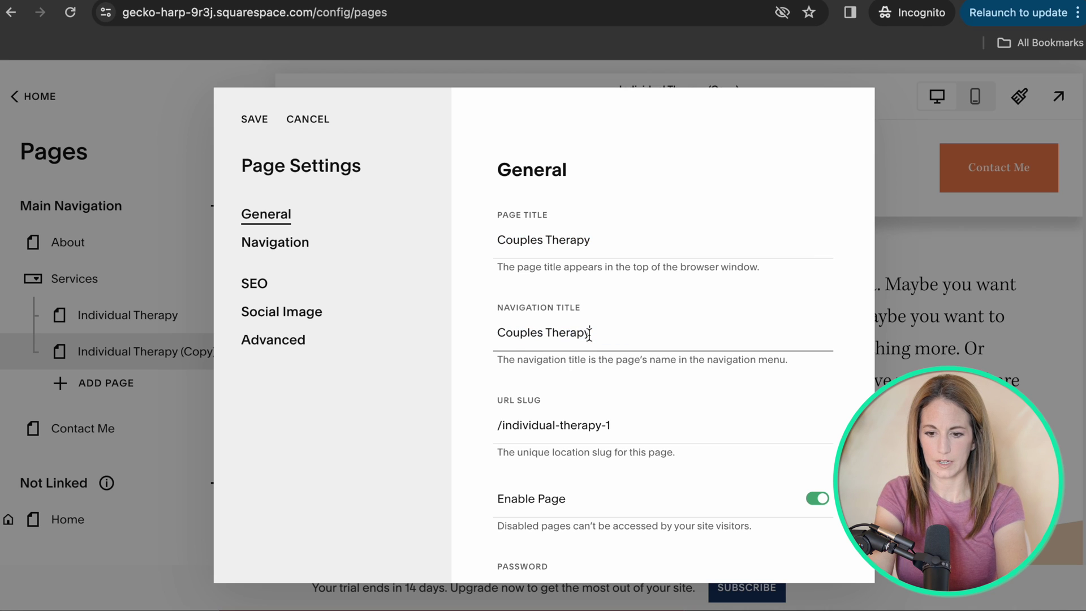
{"action": "left_click", "coordinate": [260, 121]}
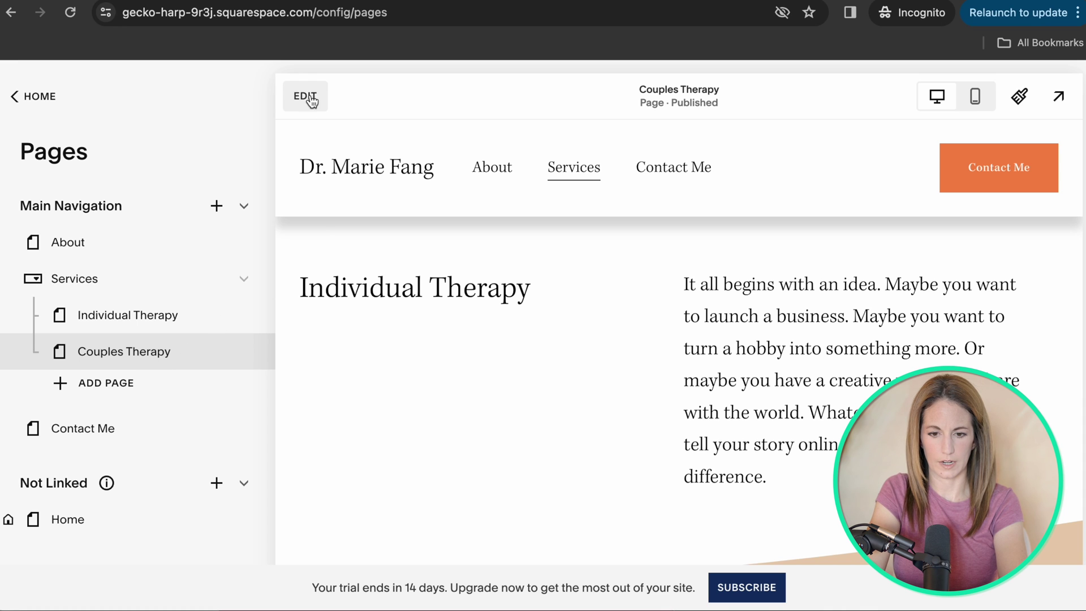
Open the Contact Me page in the editor and change its 'Contact Us' heading to 'Contact Me'.
{"action": "left_click", "coordinate": [74, 429]}
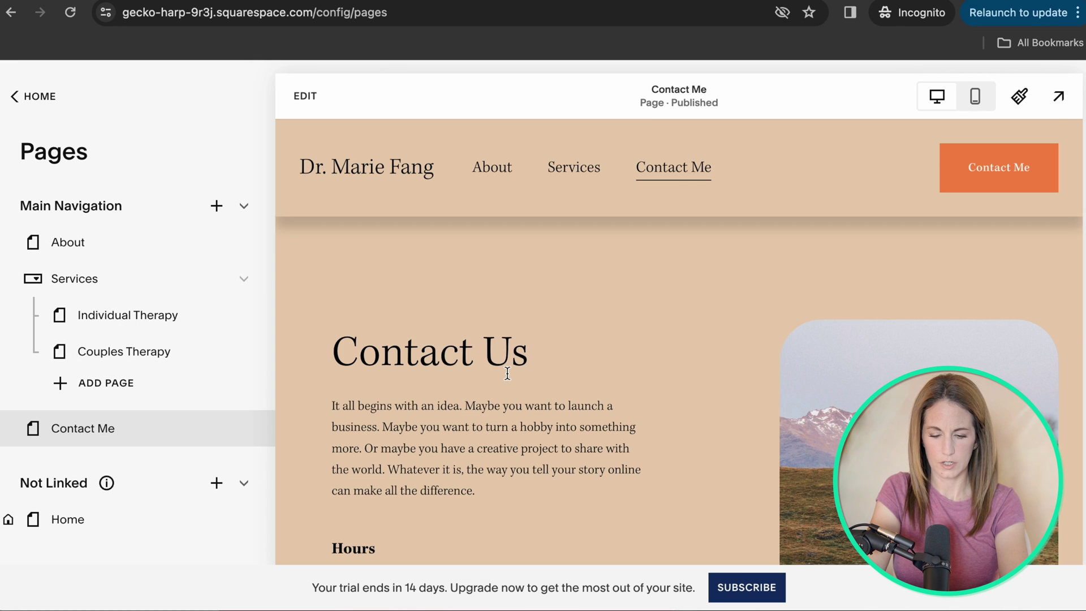
{"action": "left_click", "coordinate": [305, 96]}
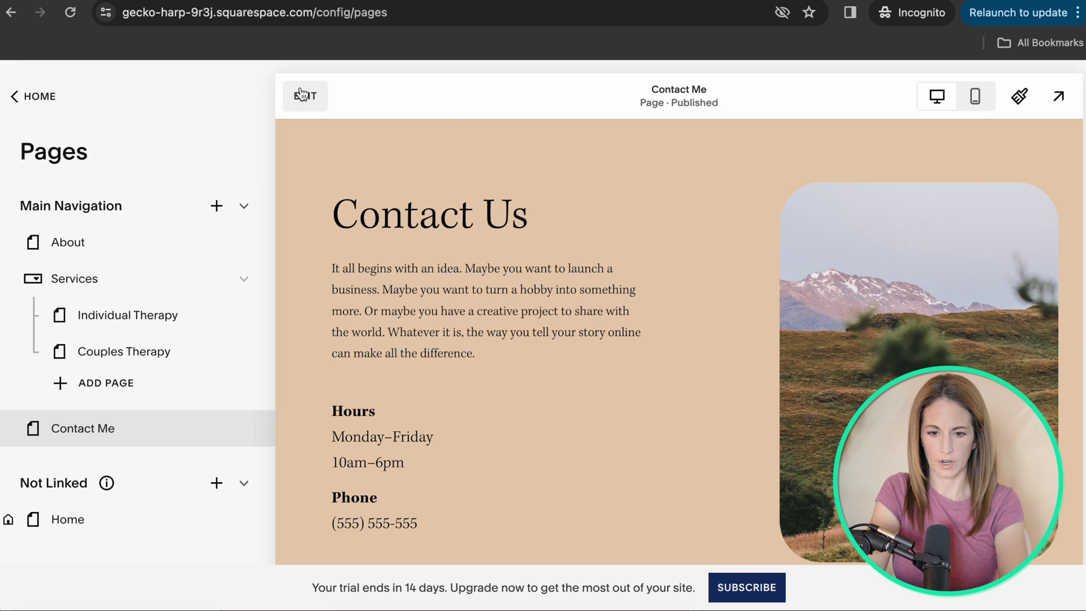
{"action": "left_click", "coordinate": [314, 252]}
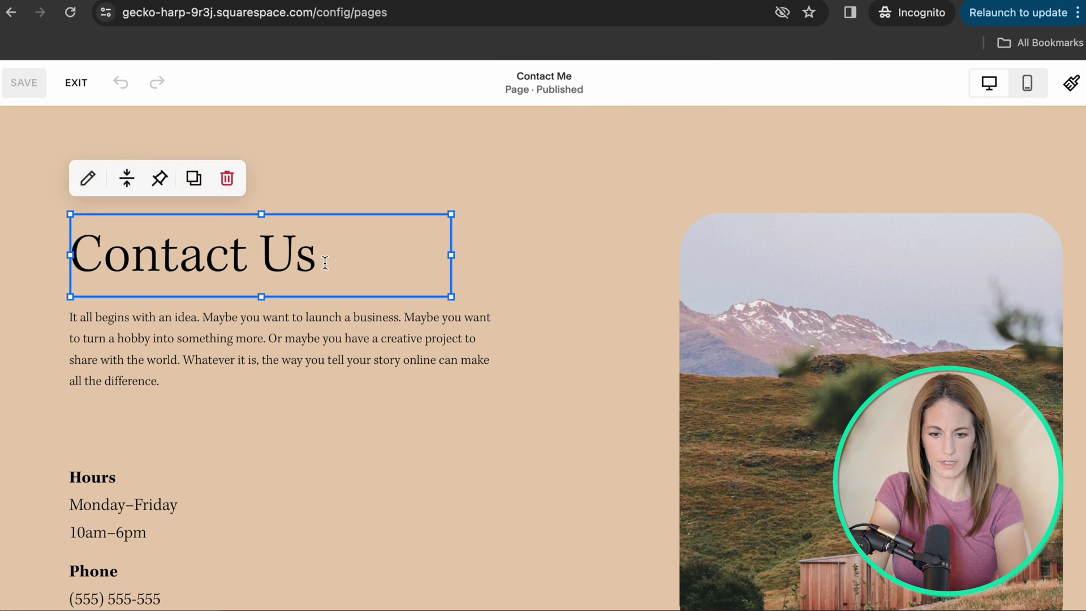
{"action": "left_click", "coordinate": [323, 260]}
{"action": "key", "text": "BackSpace"}
{"action": "key", "text": "BackSpace"}
{"action": "type", "text": "Me"}
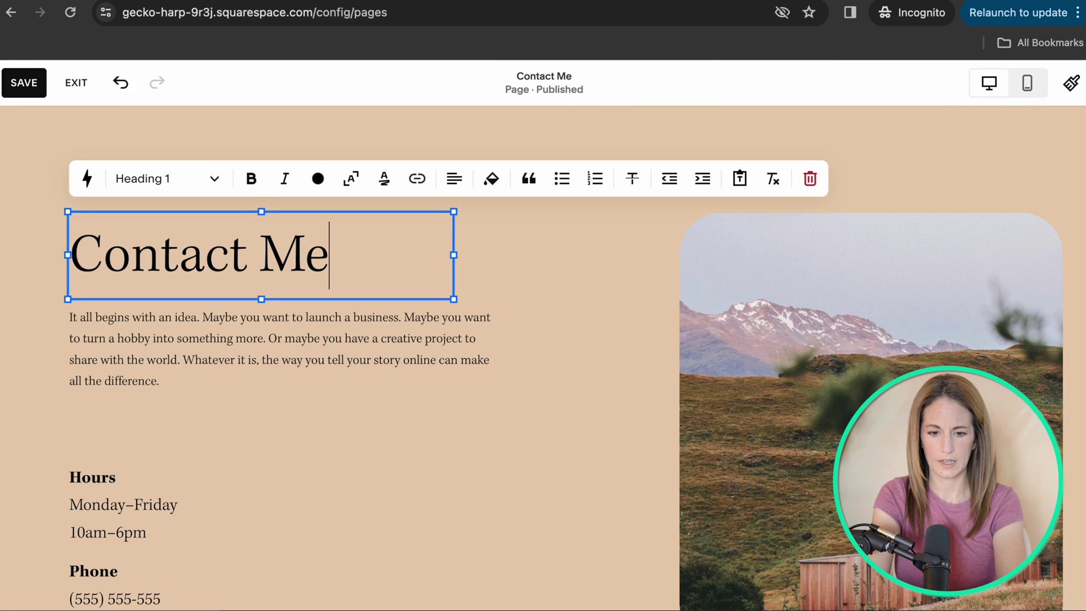
{"action": "left_click", "coordinate": [432, 378]}
{"action": "scroll", "coordinate": [431, 378], "scroll_direction": "down", "scroll_amount": 10}
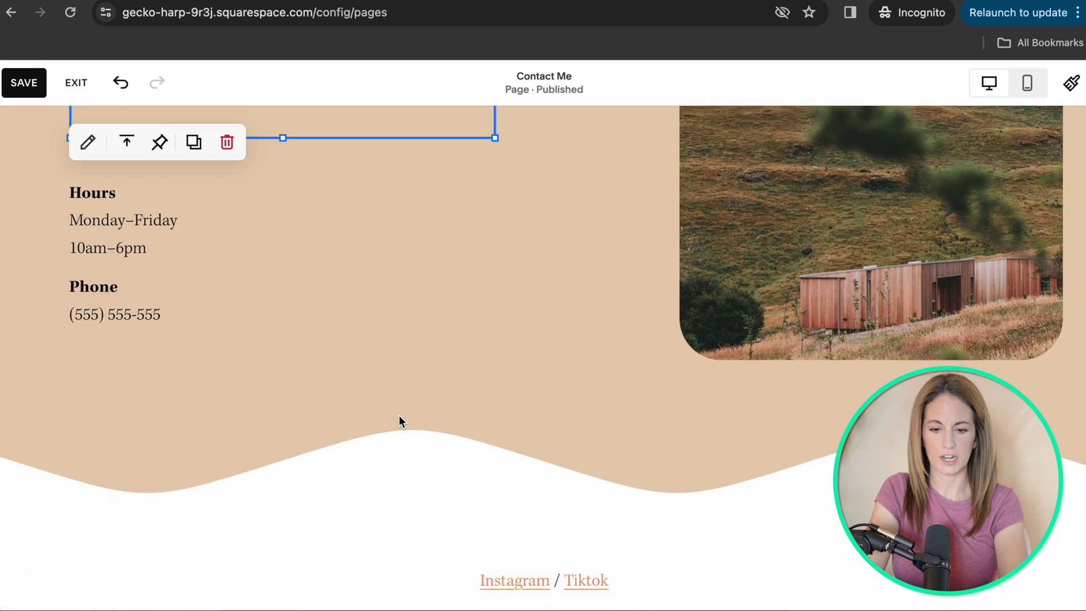
{"action": "scroll", "coordinate": [398, 421], "scroll_direction": "up", "scroll_amount": 6}
{"action": "scroll", "coordinate": [399, 419], "scroll_direction": "down", "scroll_amount": 4}
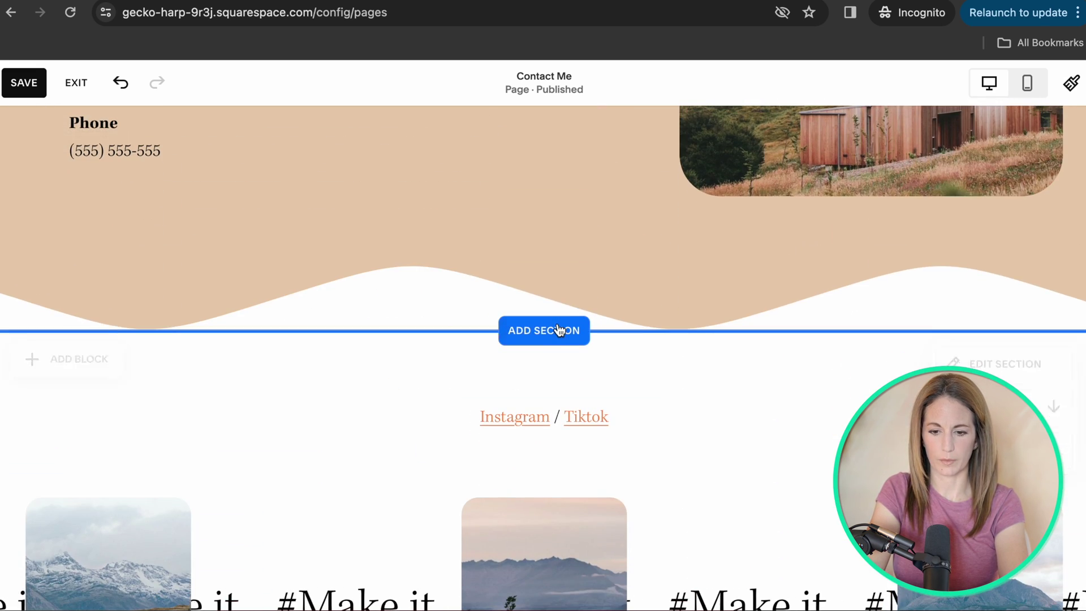
Add the Visit Us section with address, hours and a map below the contact details.
{"action": "left_click", "coordinate": [559, 330]}
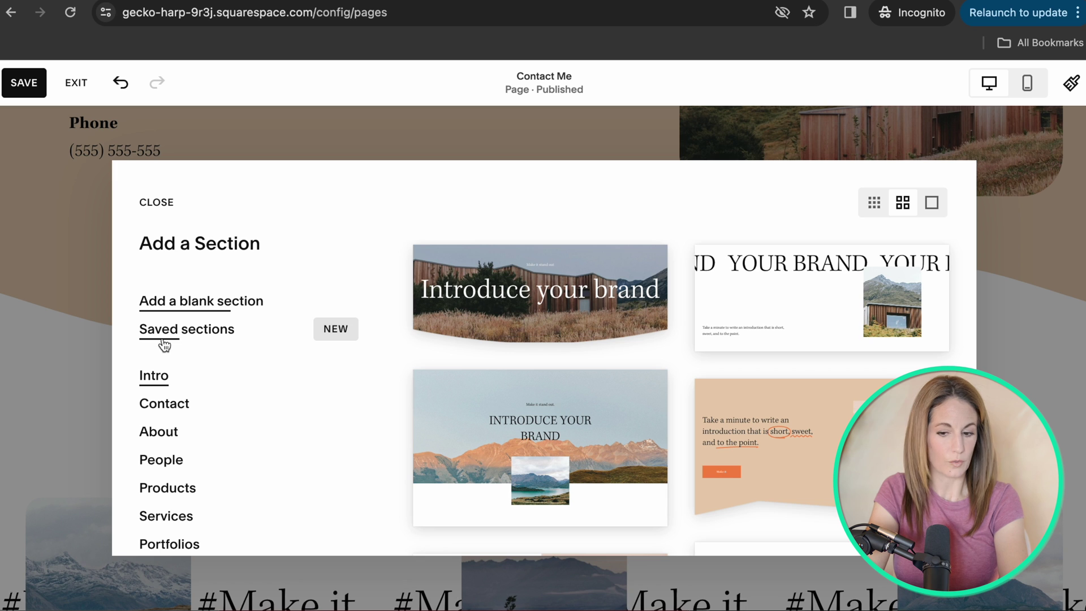
{"action": "scroll", "coordinate": [792, 427], "scroll_direction": "down", "scroll_amount": 5}
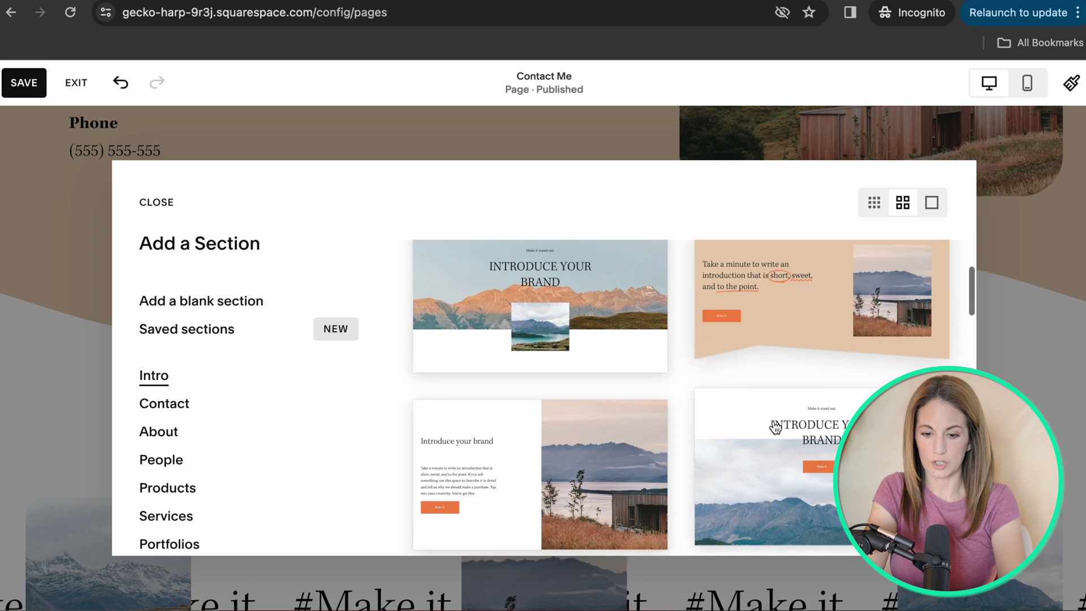
{"action": "scroll", "coordinate": [594, 373], "scroll_direction": "down", "scroll_amount": 10}
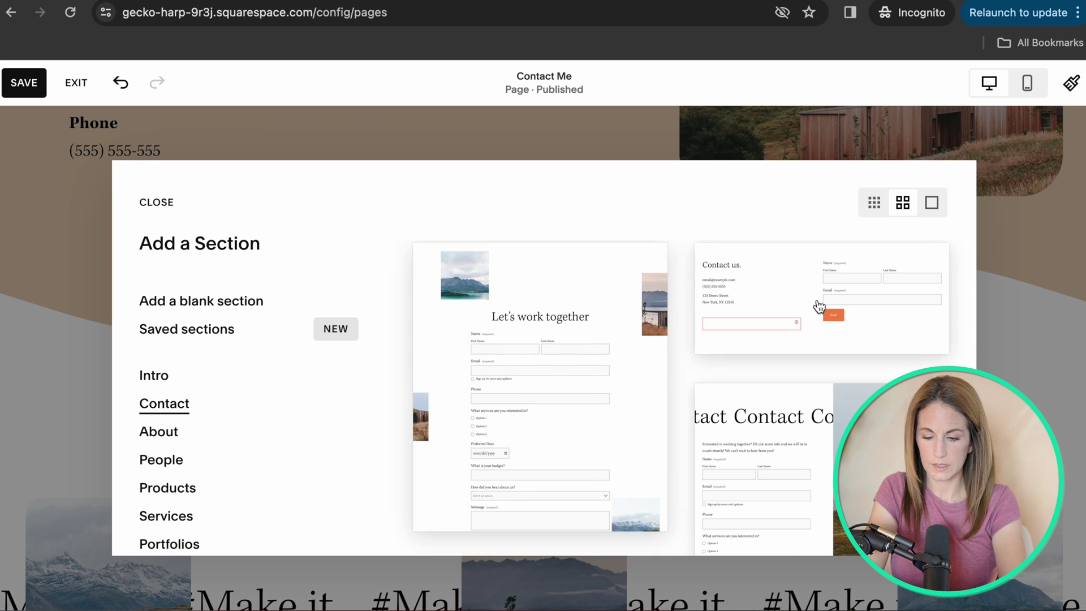
{"action": "scroll", "coordinate": [860, 328], "scroll_direction": "down", "scroll_amount": 5}
{"action": "left_click", "coordinate": [892, 346]}
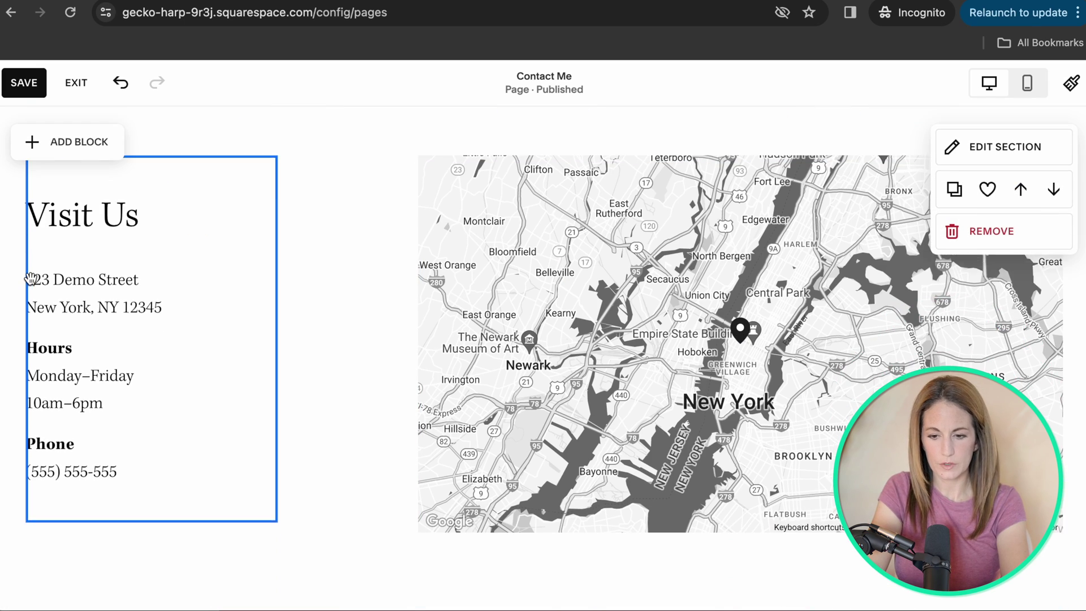
{"action": "scroll", "coordinate": [510, 213], "scroll_direction": "up", "scroll_amount": 1}
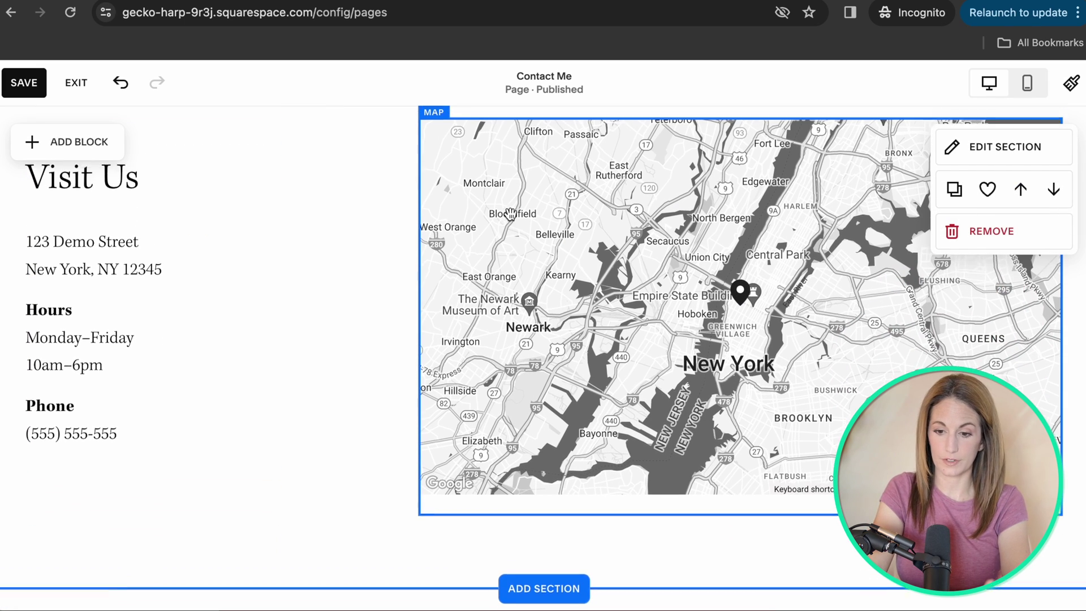
Switch the map block's design to the full-colour Original style.
{"action": "double_click", "coordinate": [510, 213]}
{"action": "left_click", "coordinate": [325, 214]}
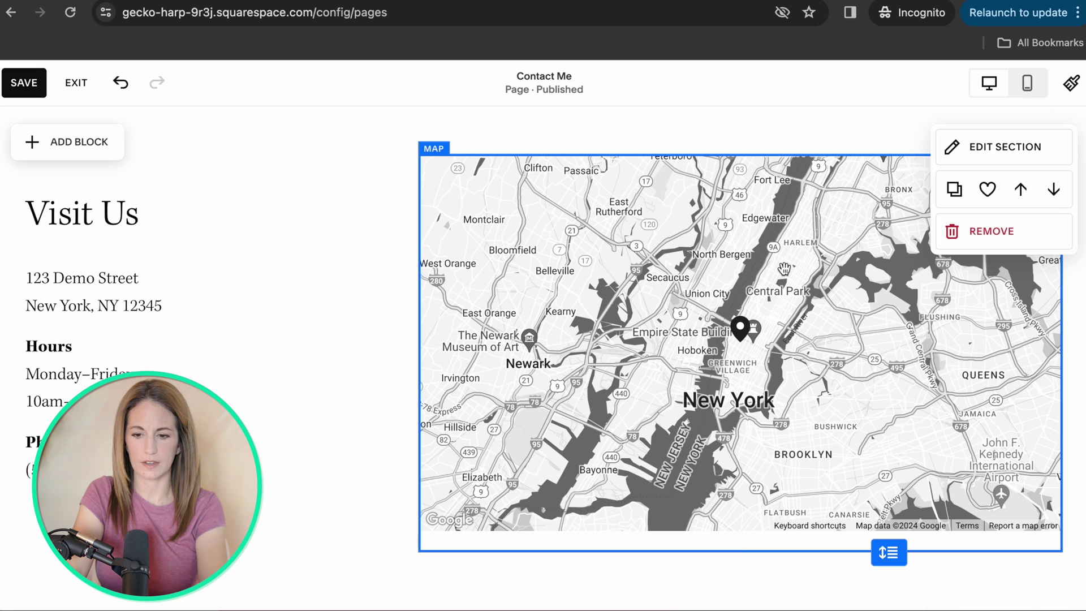
{"action": "left_click", "coordinate": [783, 268]}
{"action": "left_click", "coordinate": [438, 145]}
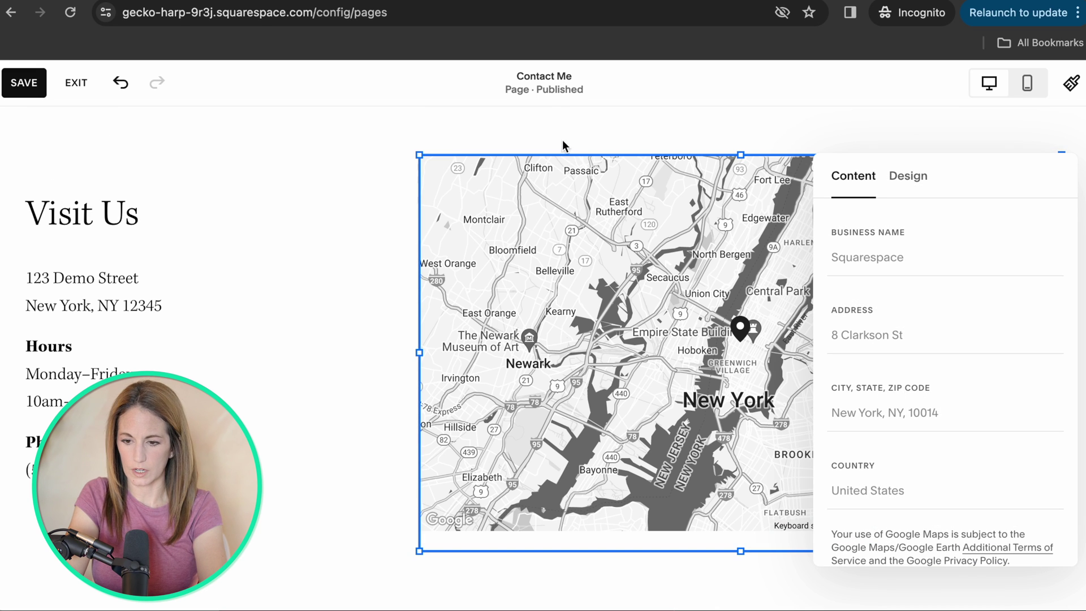
{"action": "left_click", "coordinate": [917, 179]}
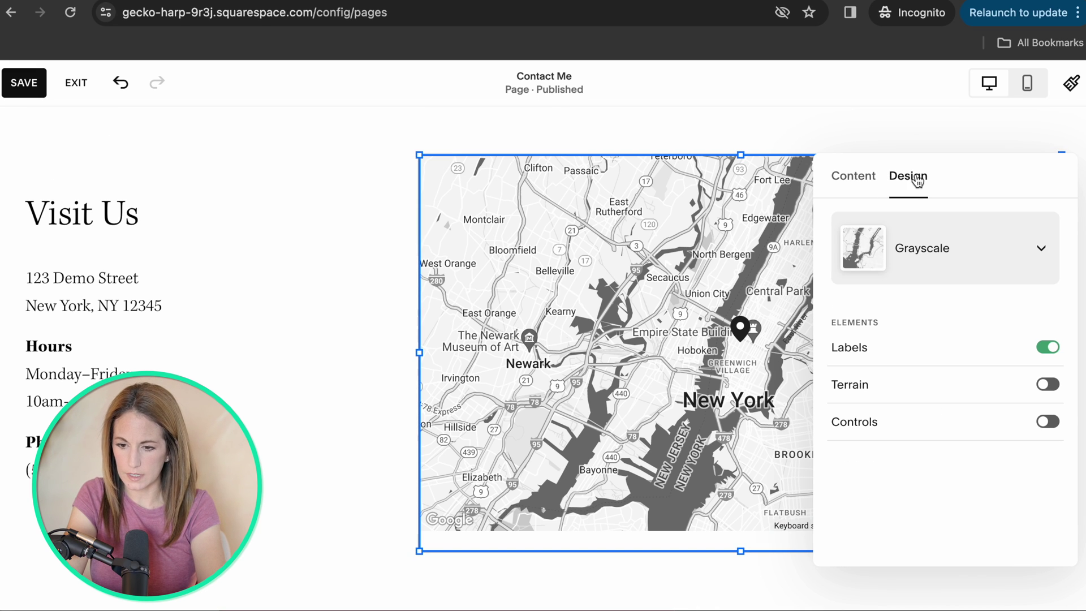
{"action": "left_click", "coordinate": [955, 218]}
{"action": "left_click", "coordinate": [905, 192]}
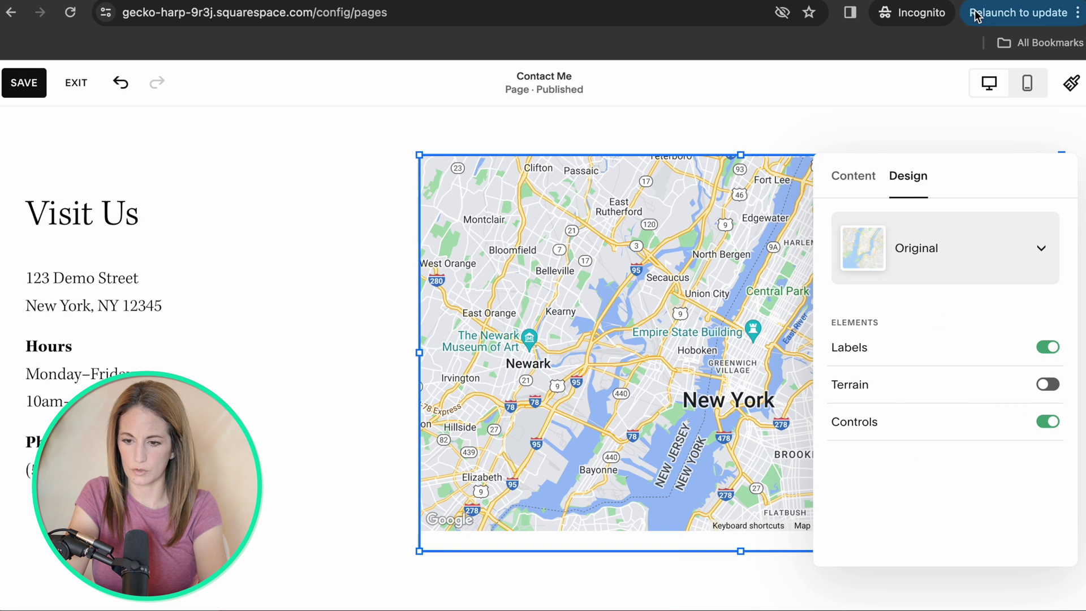
{"action": "left_click", "coordinate": [848, 179]}
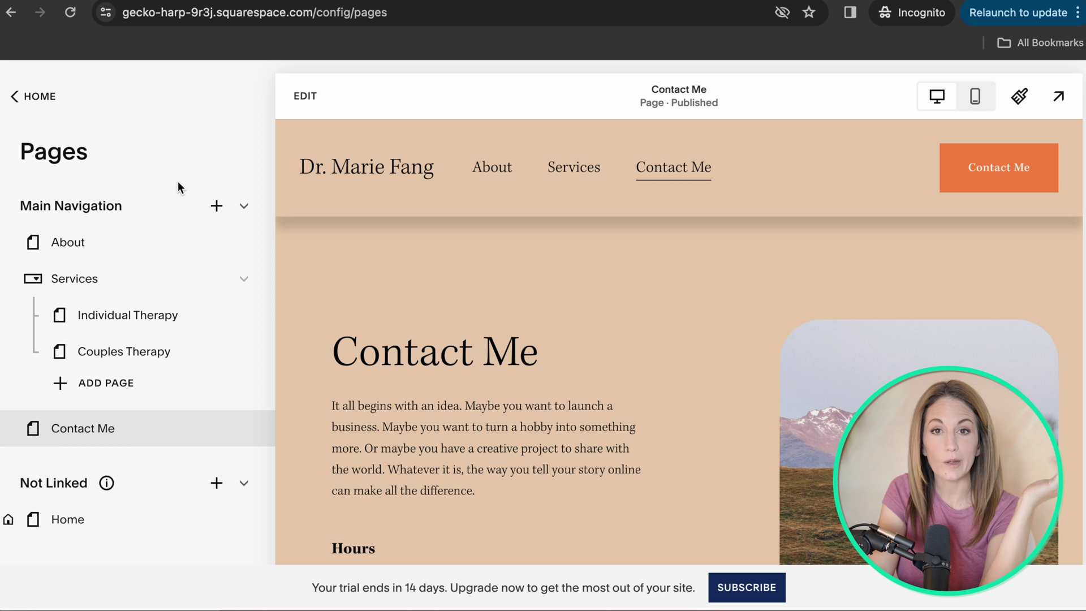
Remove the Instagram/Tiktok '#Make it' photo section from the Contact Me page.
{"action": "scroll", "coordinate": [475, 419], "scroll_direction": "down", "scroll_amount": 15}
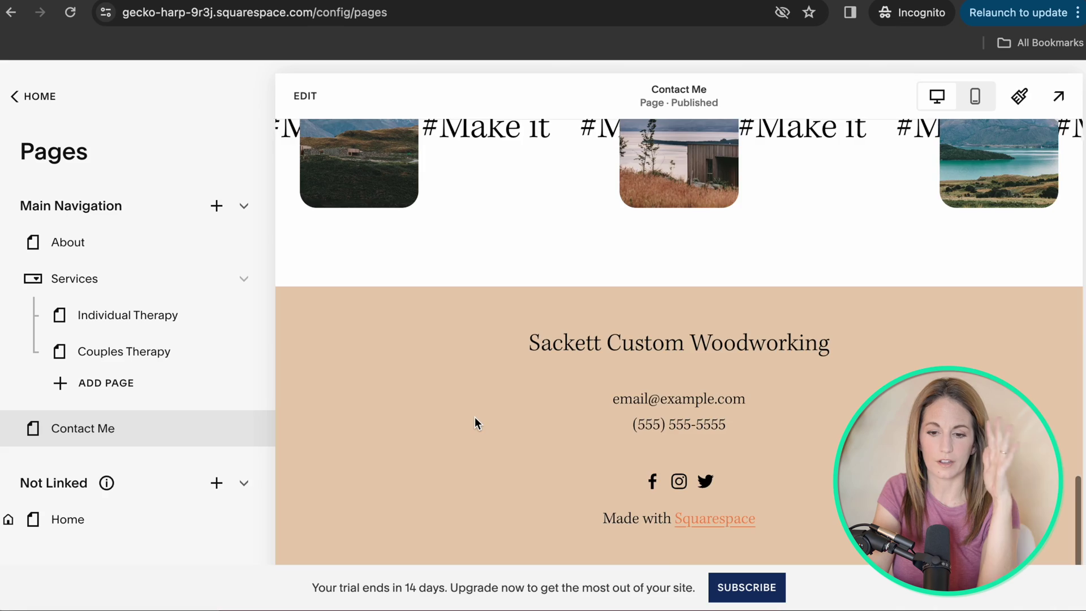
{"action": "scroll", "coordinate": [475, 420], "scroll_direction": "up", "scroll_amount": 15}
{"action": "scroll", "coordinate": [475, 421], "scroll_direction": "down", "scroll_amount": 5}
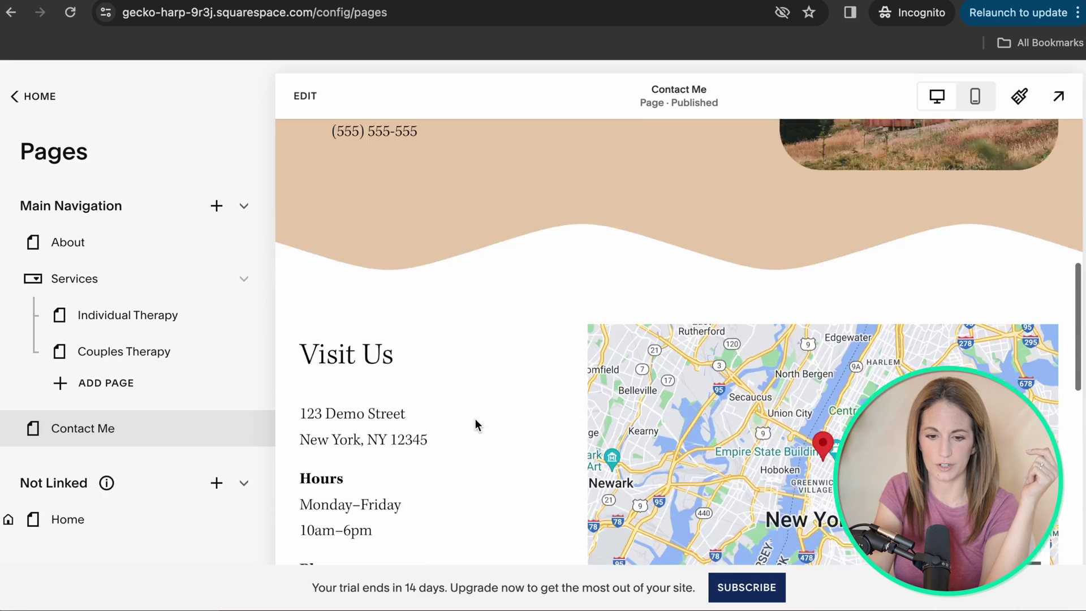
{"action": "scroll", "coordinate": [475, 421], "scroll_direction": "up", "scroll_amount": 5}
{"action": "left_click", "coordinate": [304, 101]}
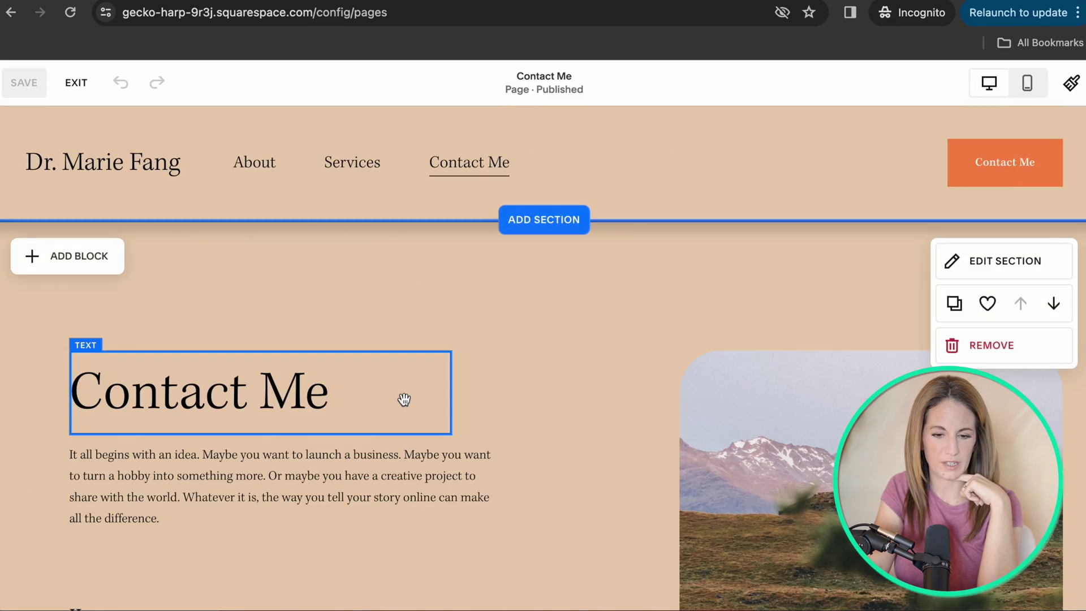
{"action": "scroll", "coordinate": [404, 399], "scroll_direction": "down", "scroll_amount": 15}
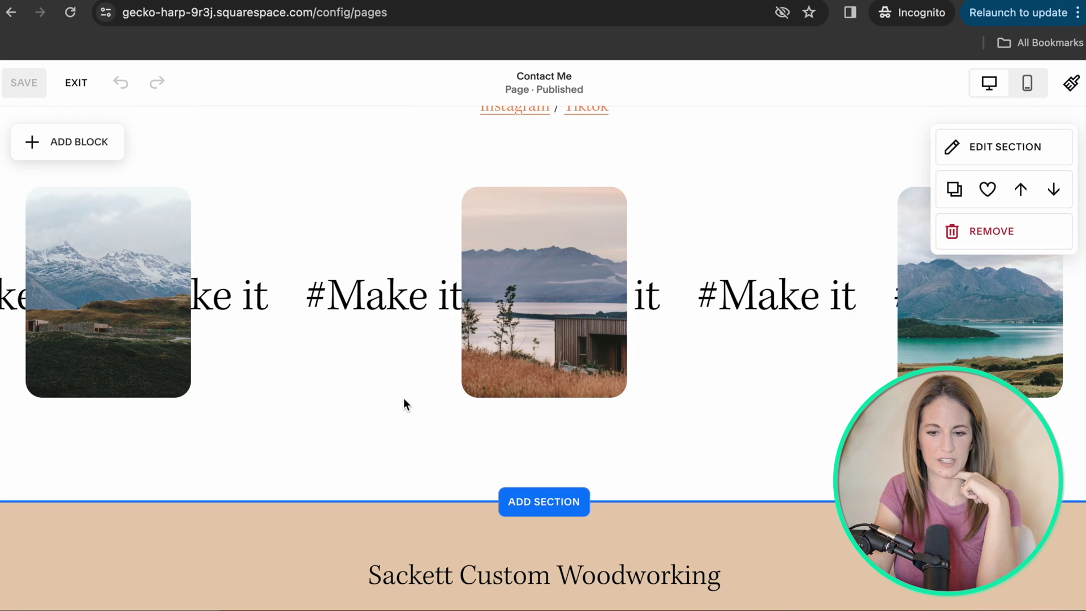
{"action": "scroll", "coordinate": [283, 163], "scroll_direction": "up", "scroll_amount": 1}
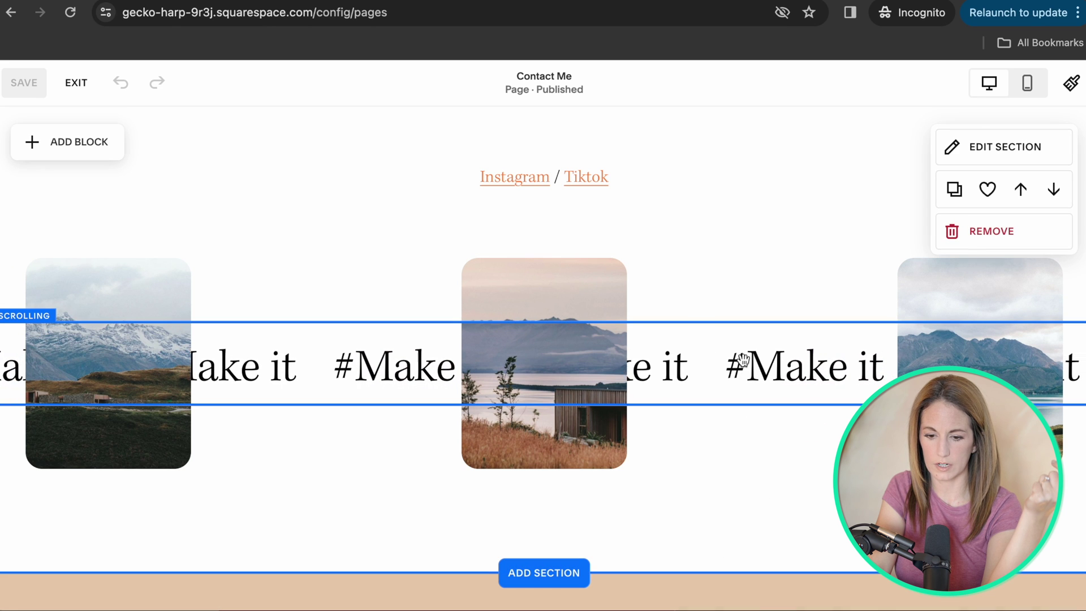
{"action": "left_click", "coordinate": [976, 235]}
{"action": "left_click", "coordinate": [640, 375]}
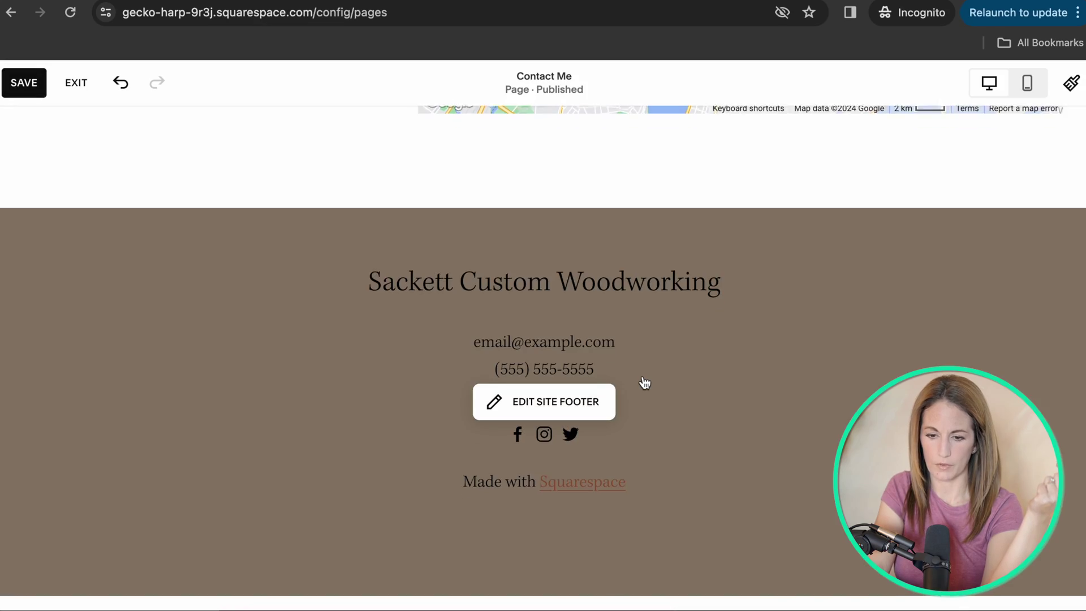
Bring up the Home page from the Pages panel.
{"action": "scroll", "coordinate": [644, 383], "scroll_direction": "up", "scroll_amount": 6}
{"action": "scroll", "coordinate": [642, 376], "scroll_direction": "down", "scroll_amount": 5}
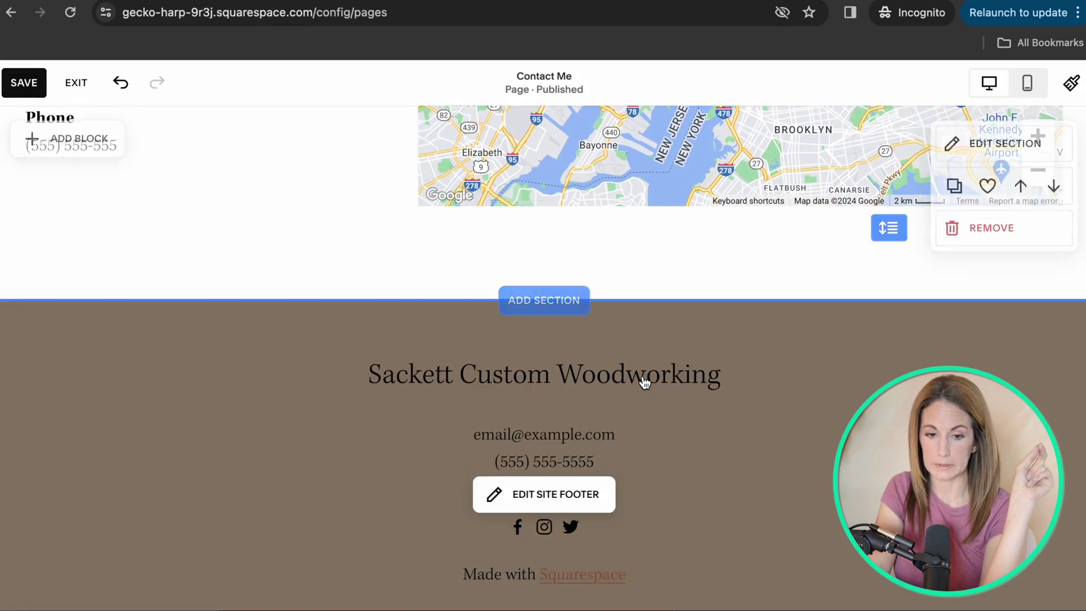
{"action": "scroll", "coordinate": [270, 351], "scroll_direction": "up", "scroll_amount": 5}
{"action": "scroll", "coordinate": [268, 345], "scroll_direction": "up", "scroll_amount": 1}
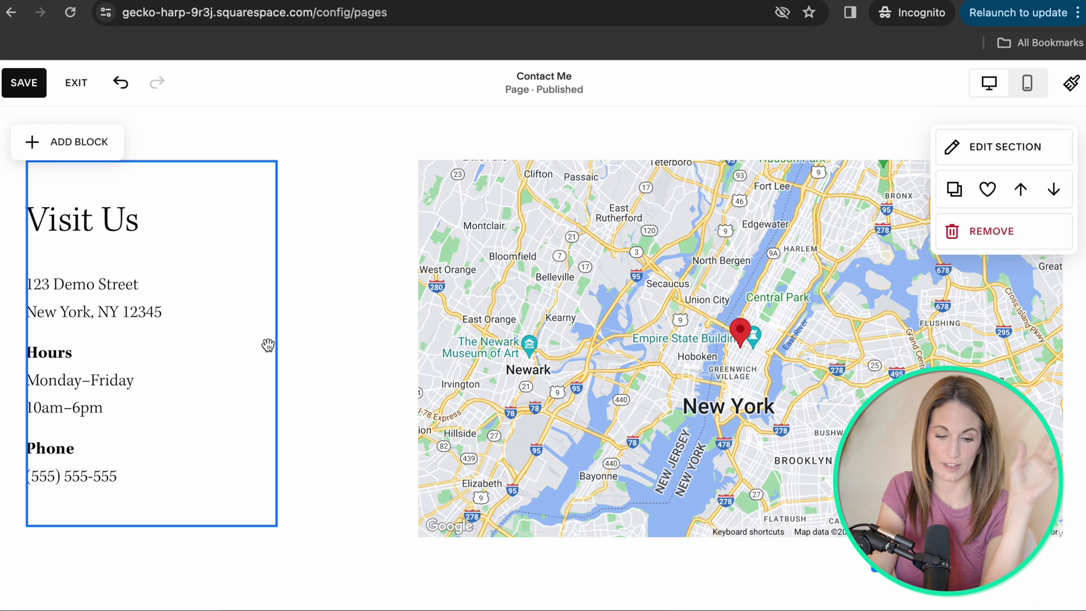
{"action": "left_click", "coordinate": [119, 82]}
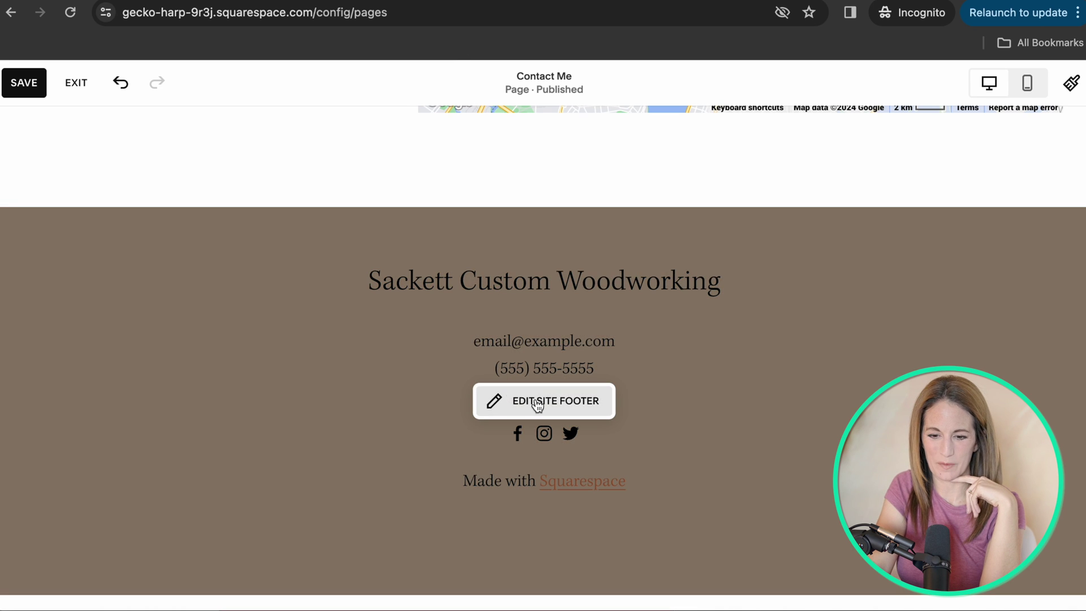
{"action": "left_click", "coordinate": [537, 398]}
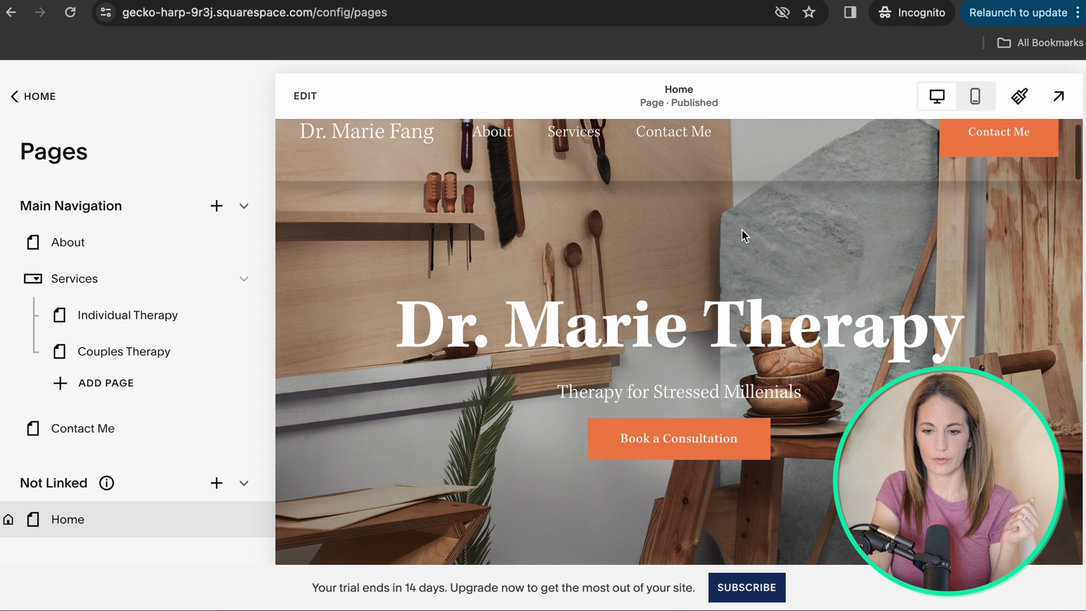
Relink the Home page's Book a Consultation button from its old URL to the Contact Me page (/contact).
{"action": "left_click", "coordinate": [306, 95]}
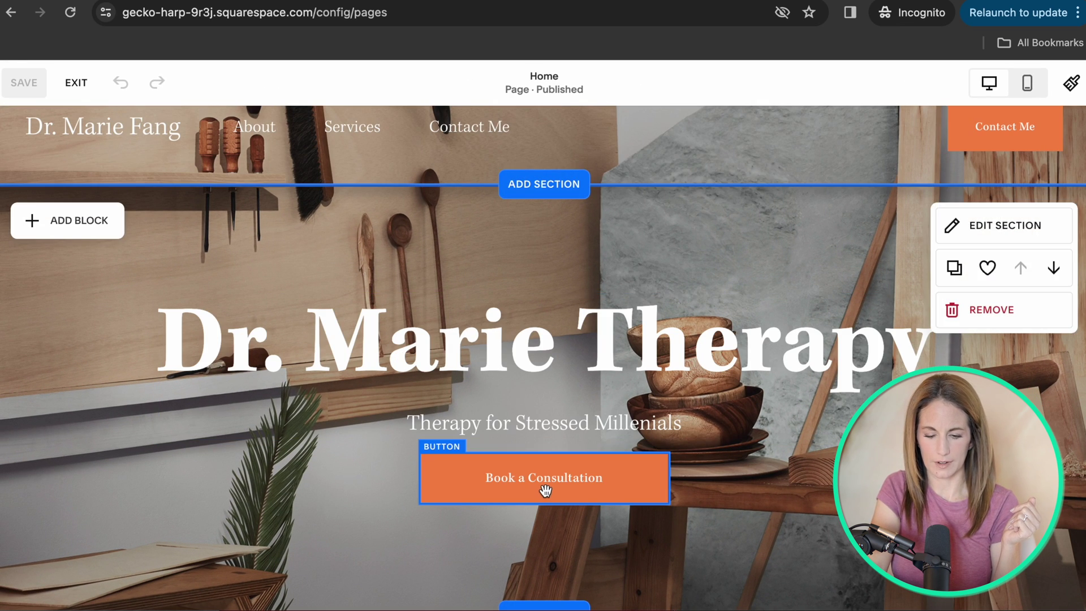
{"action": "left_click", "coordinate": [535, 484]}
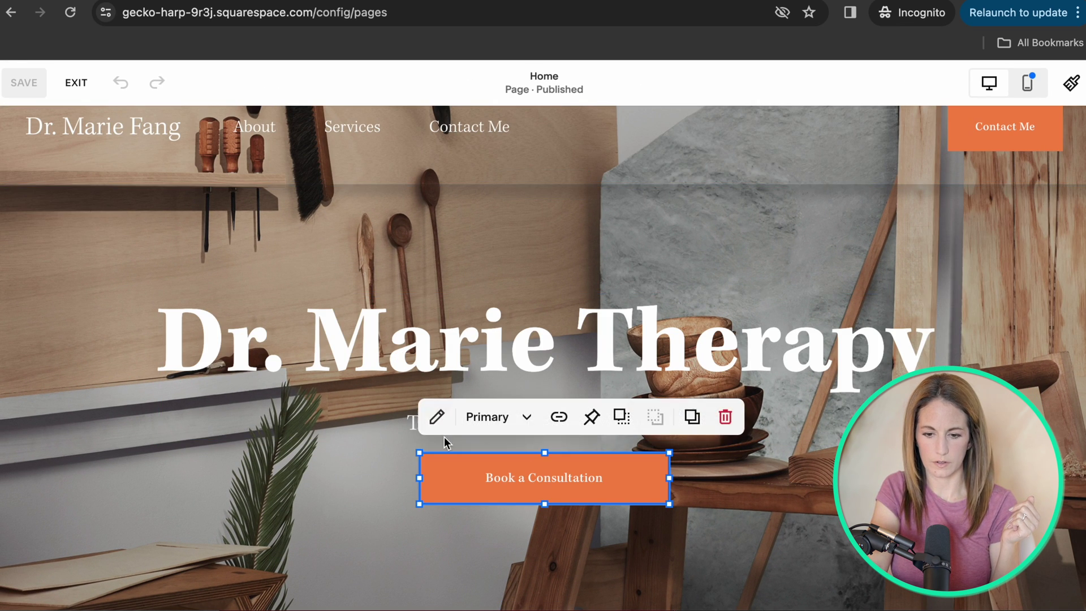
{"action": "left_click", "coordinate": [436, 417]}
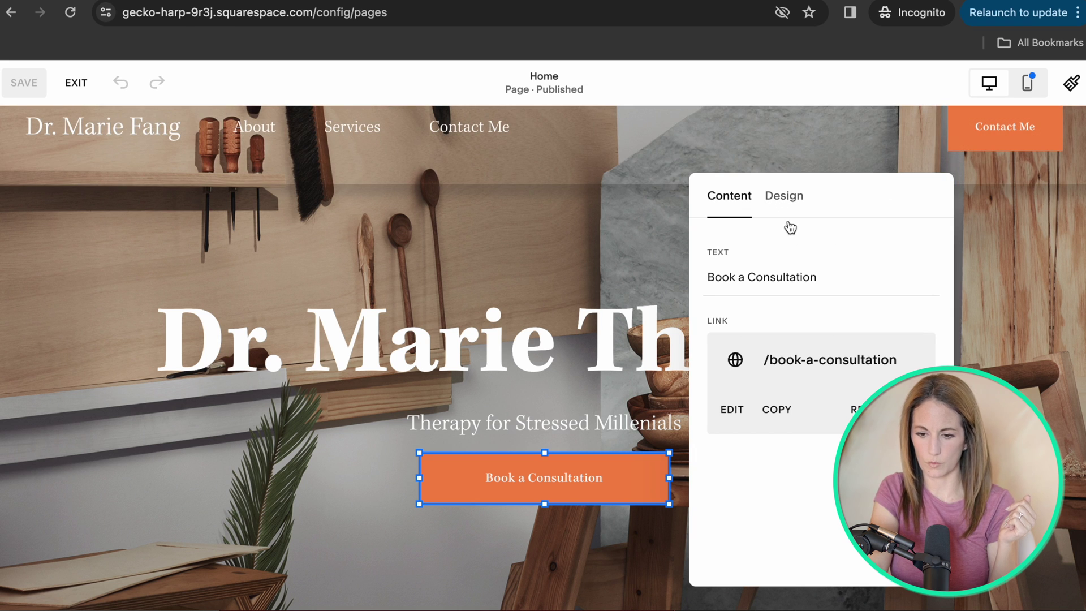
{"action": "left_click", "coordinate": [731, 409]}
{"action": "left_click", "coordinate": [487, 345]}
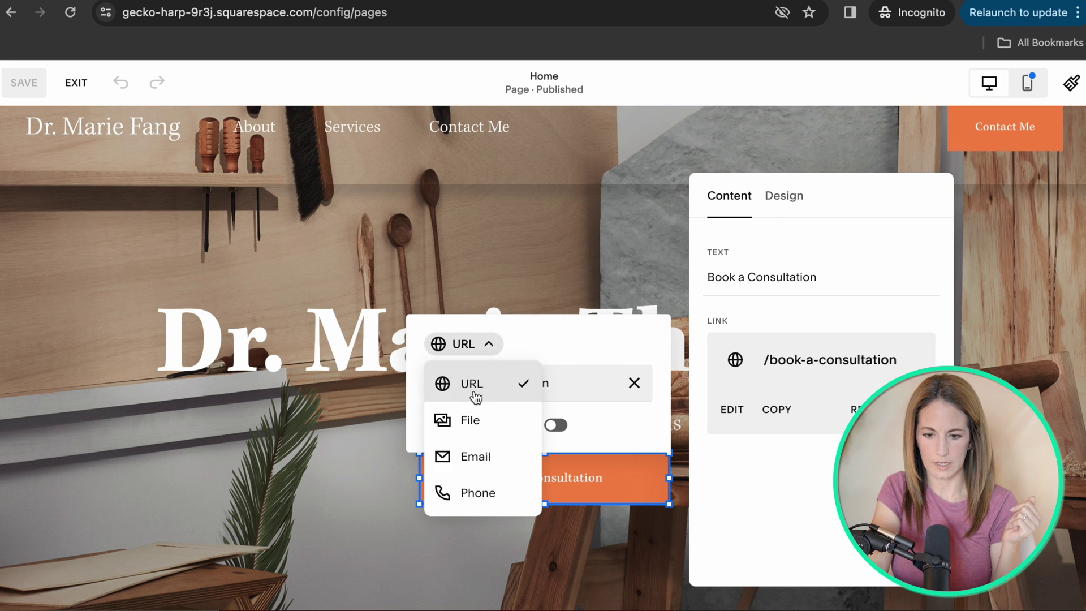
{"action": "left_click", "coordinate": [469, 390]}
{"action": "left_click", "coordinate": [633, 383]}
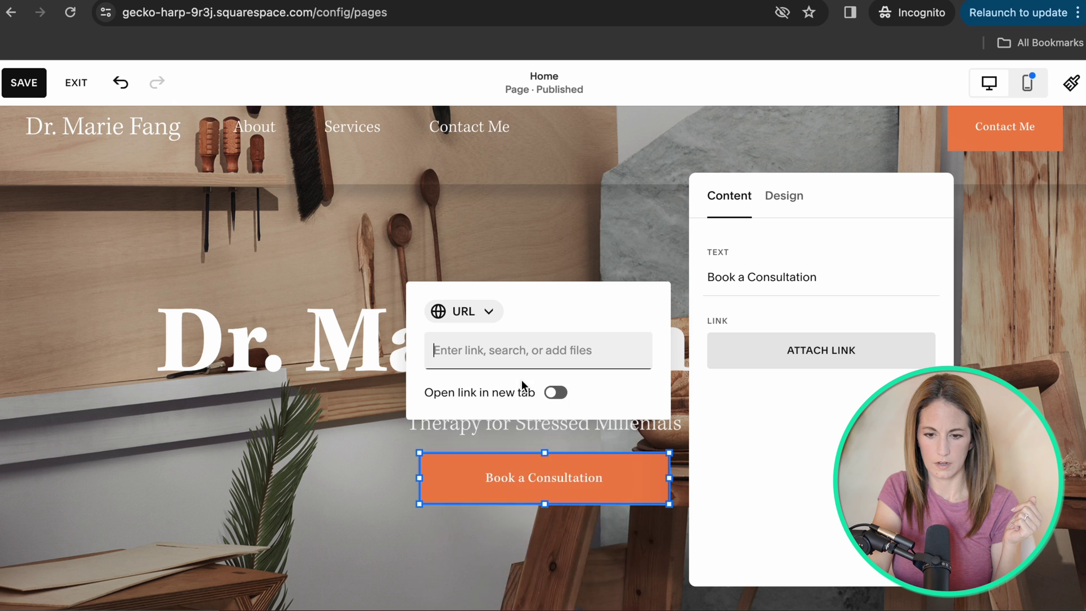
{"action": "left_click", "coordinate": [475, 571]}
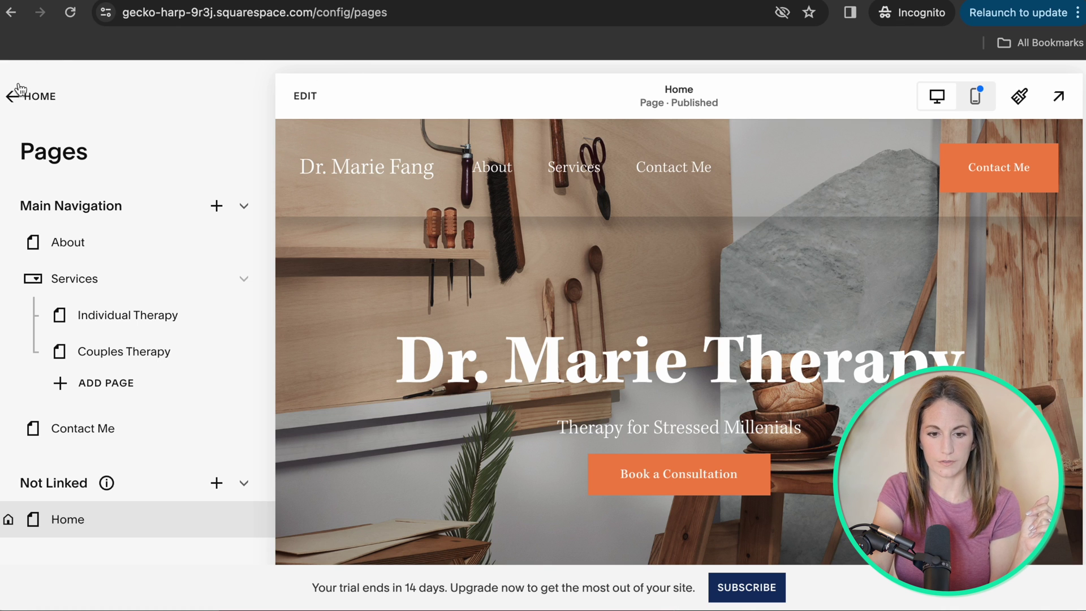
Navigate back through the main site menu and open the Analytics area.
{"action": "left_click", "coordinate": [39, 97]}
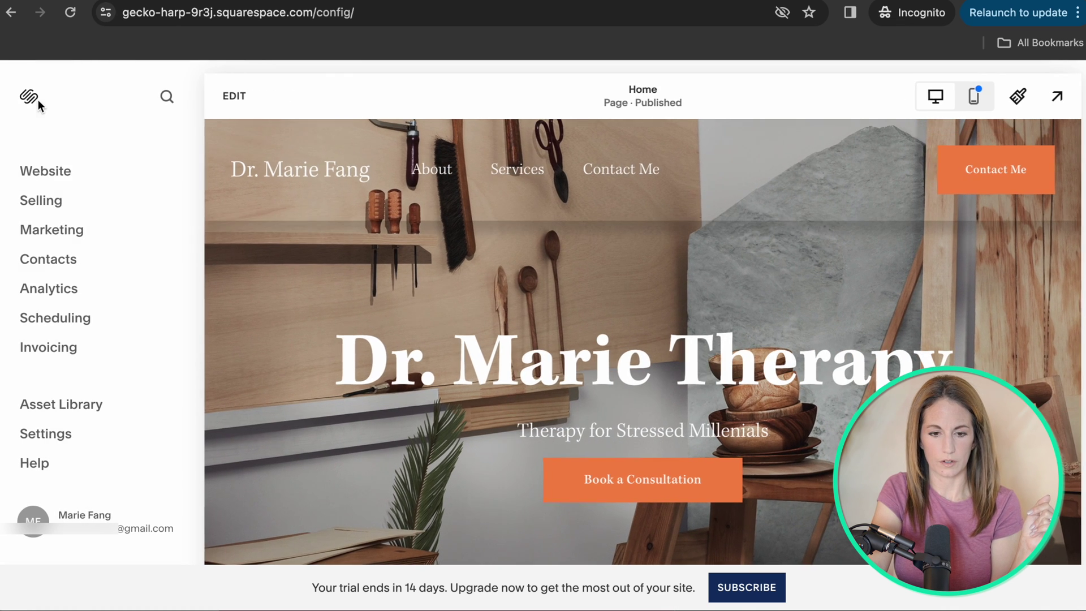
{"action": "left_click", "coordinate": [50, 181]}
{"action": "left_click_drag", "start_coordinate": [49, 176], "coordinate": [79, 347]}
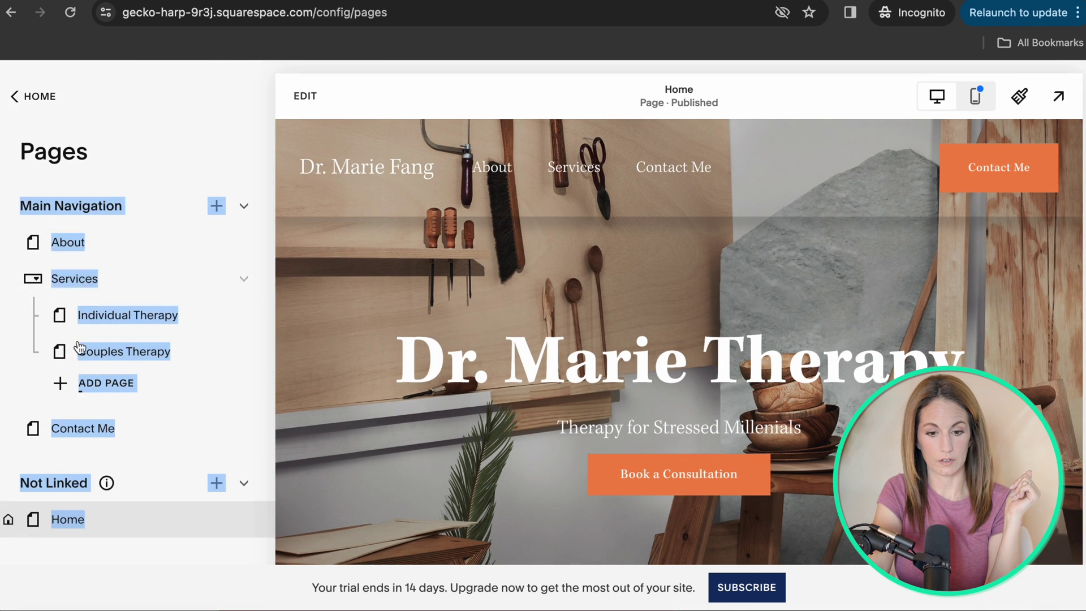
{"action": "left_click", "coordinate": [109, 171]}
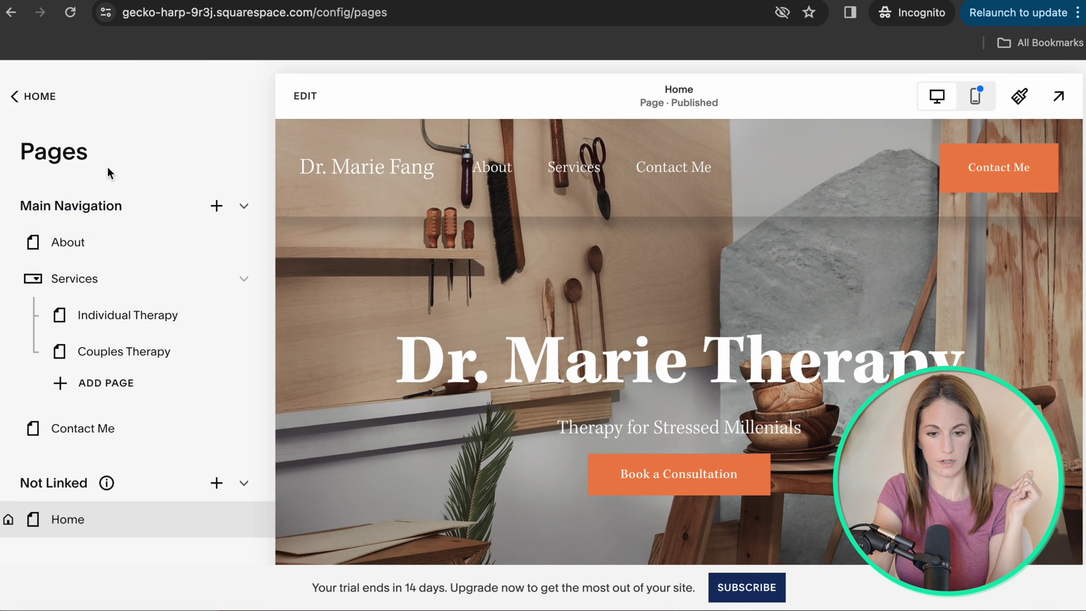
{"action": "left_click", "coordinate": [37, 97]}
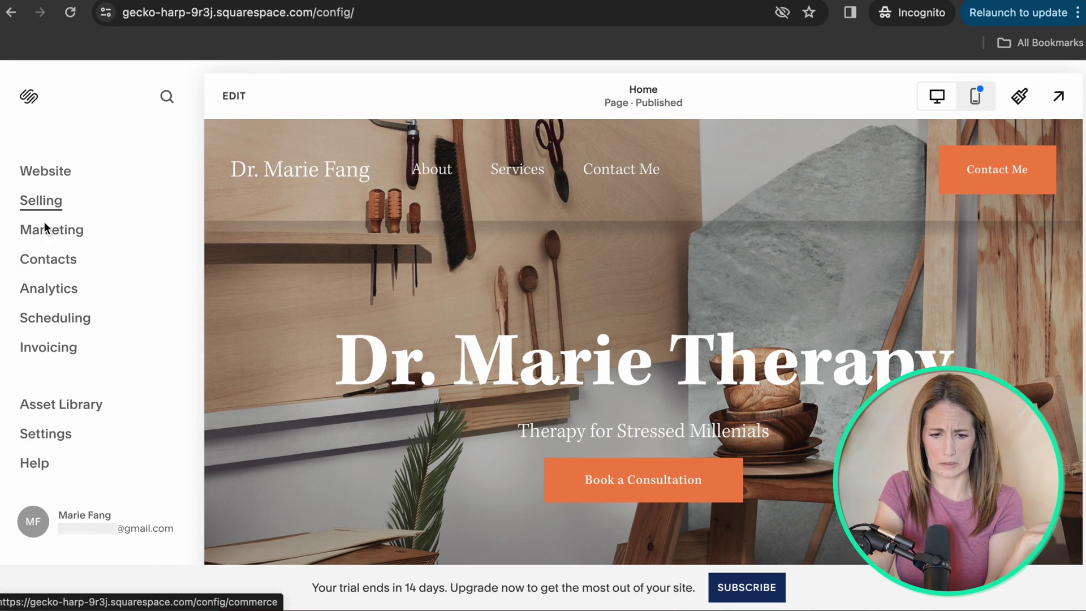
{"action": "left_click", "coordinate": [48, 299]}
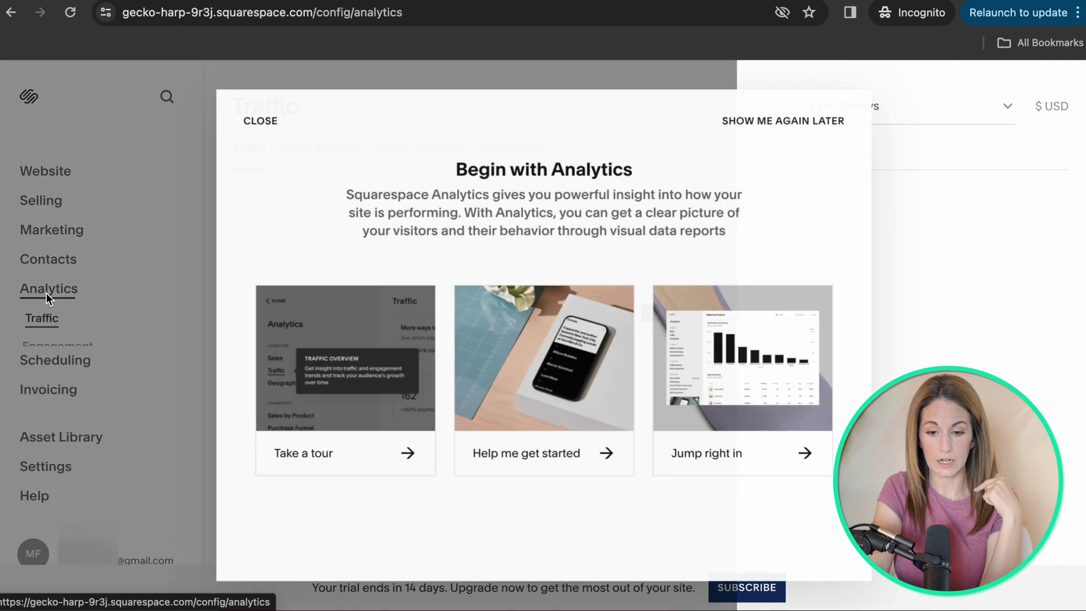
Dismiss the Begin with Analytics introduction and view the Traffic Sources and Search Keywords reports.
{"action": "key", "text": "Escape"}
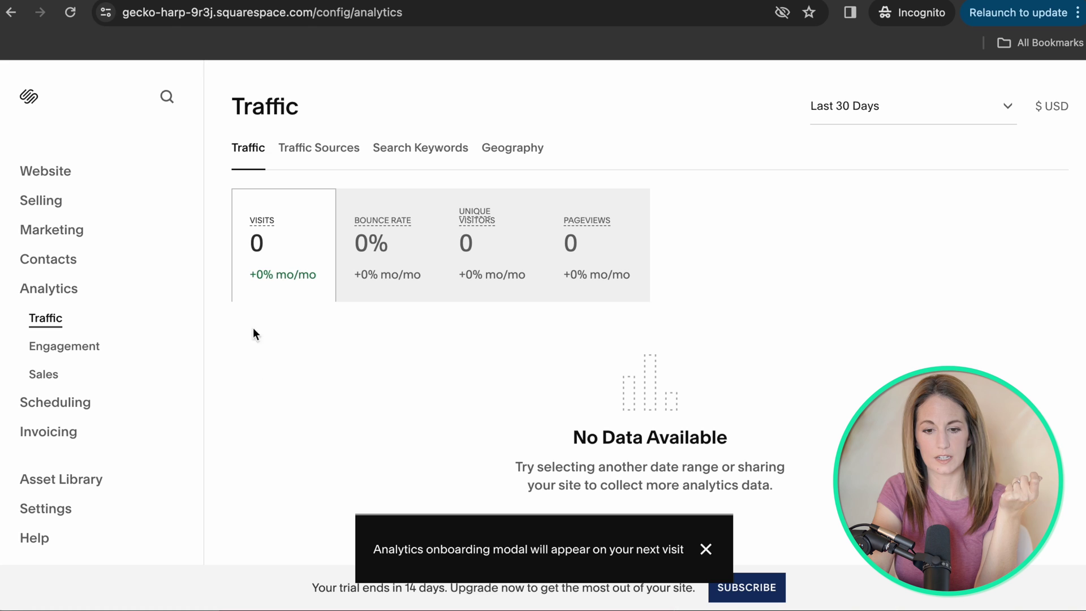
{"action": "left_click", "coordinate": [305, 147]}
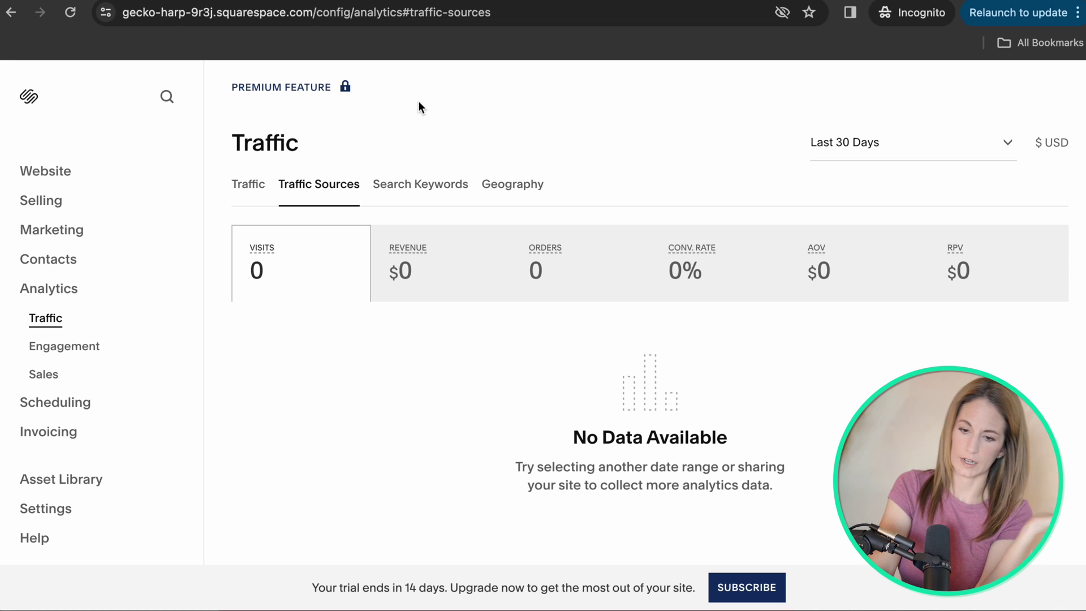
{"action": "left_click", "coordinate": [421, 187]}
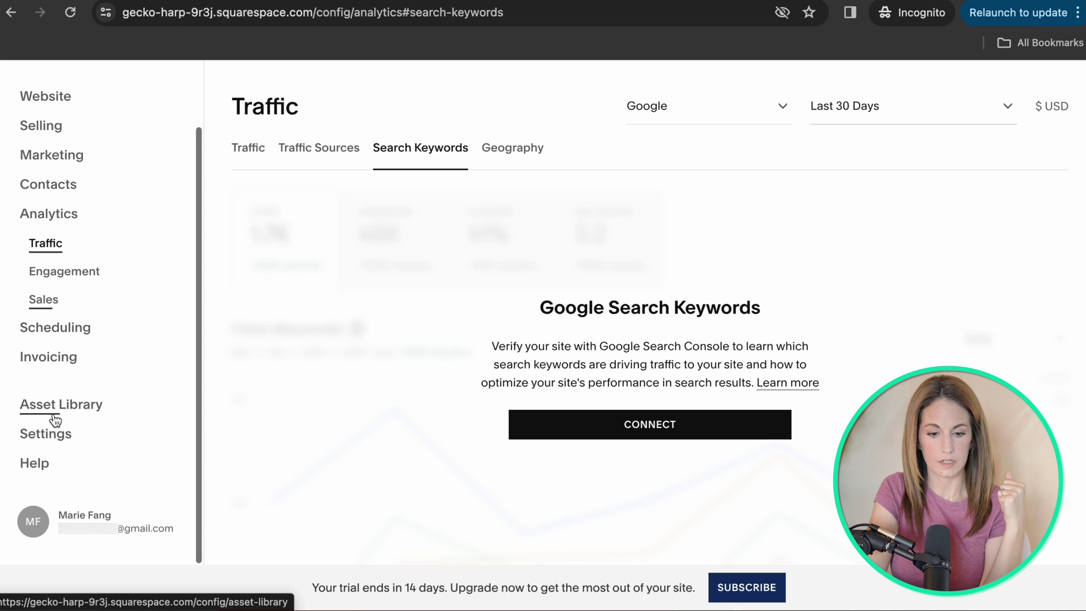
{"action": "left_click", "coordinate": [39, 444]}
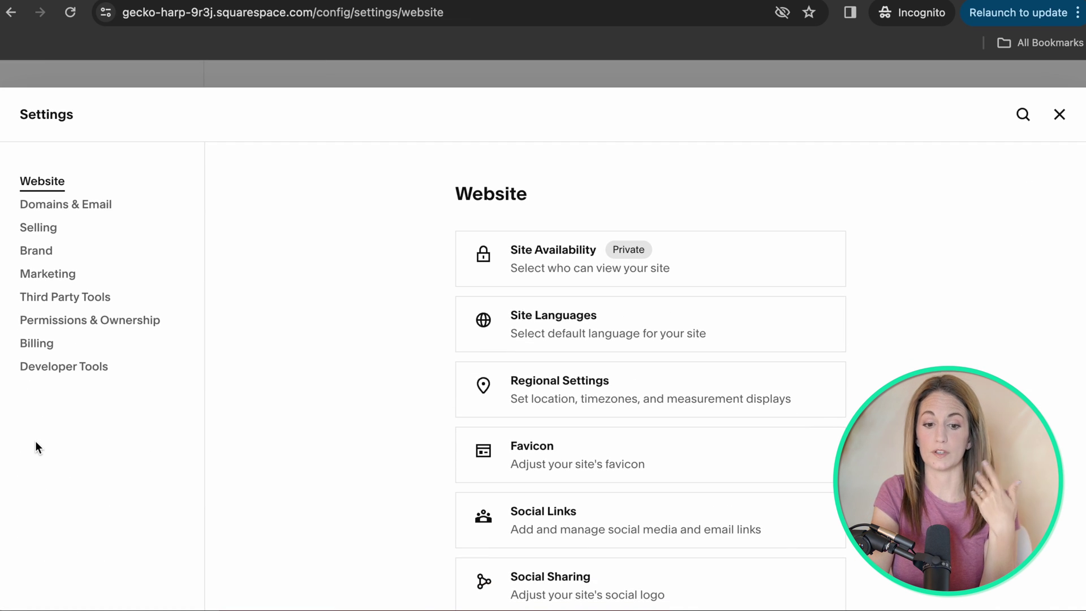
Review the domain management page under Domains & Email, ending back on Website settings.
{"action": "left_click", "coordinate": [55, 208]}
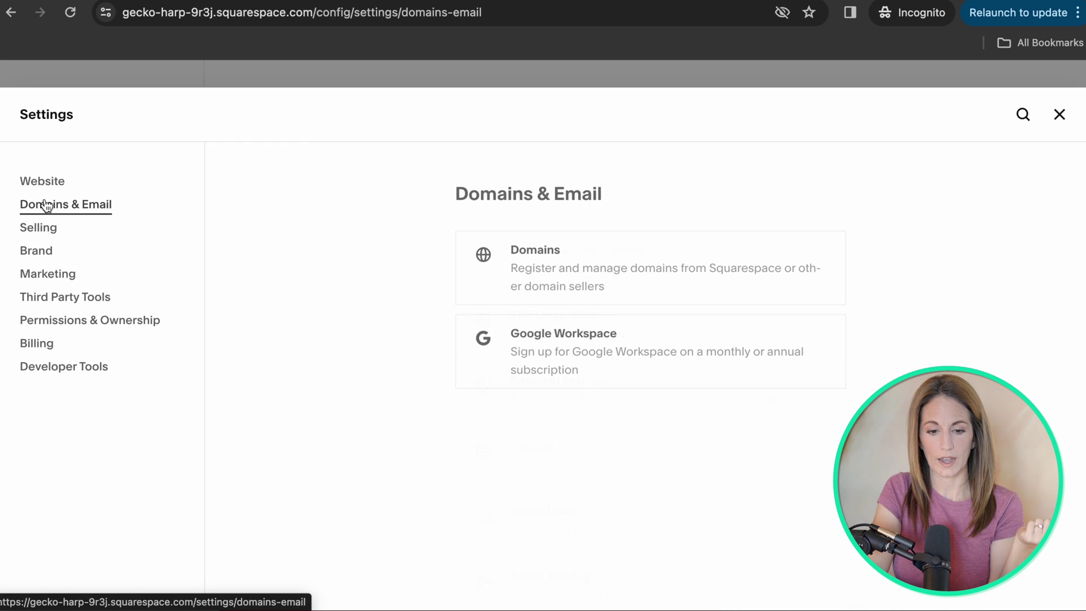
{"action": "left_click", "coordinate": [545, 263]}
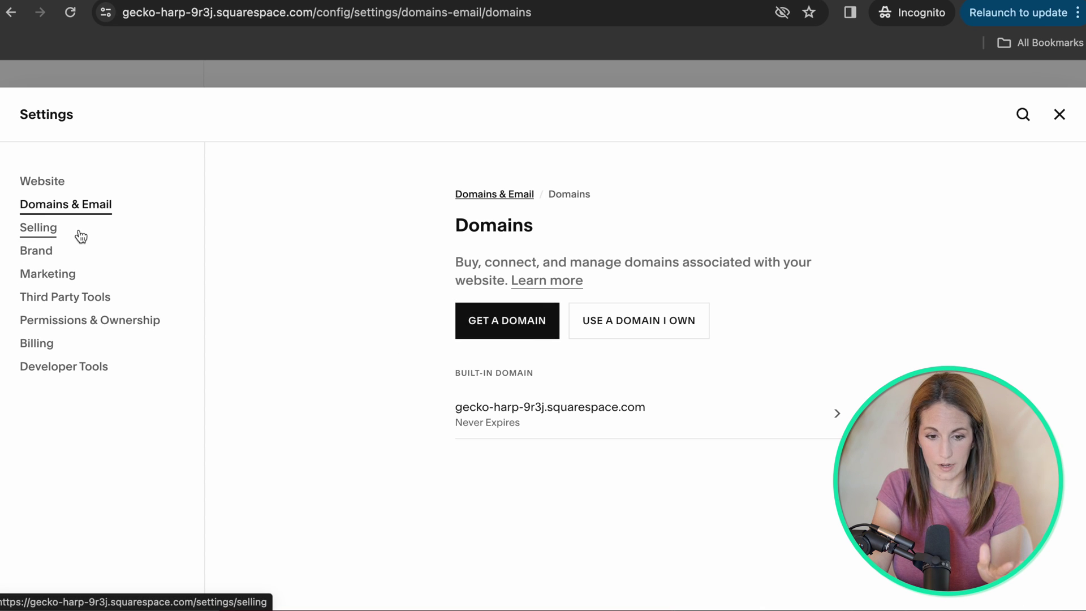
{"action": "left_click", "coordinate": [43, 184]}
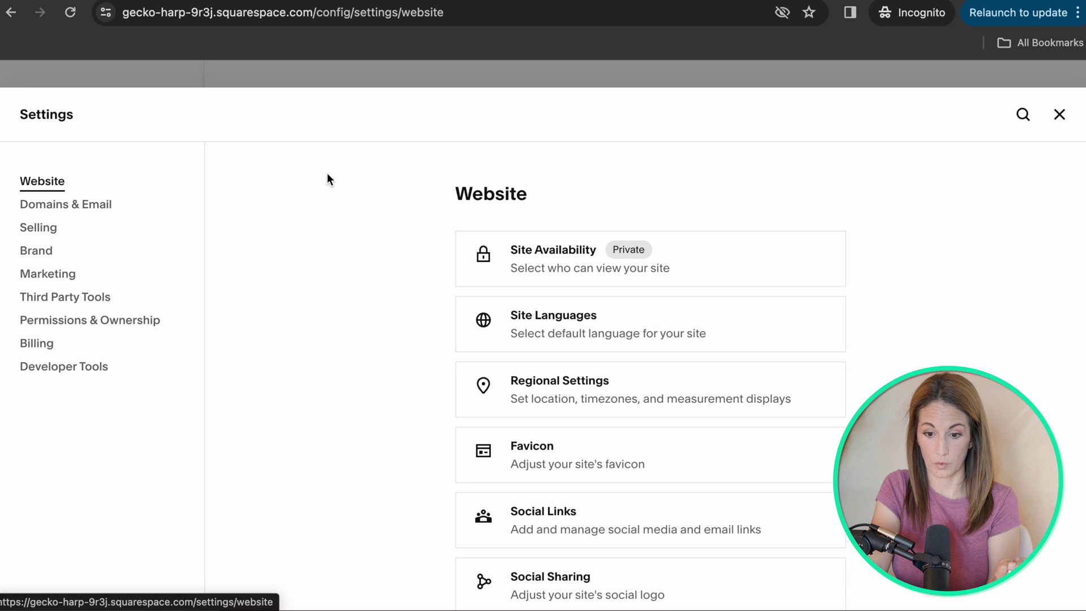
{"action": "left_click", "coordinate": [63, 207]}
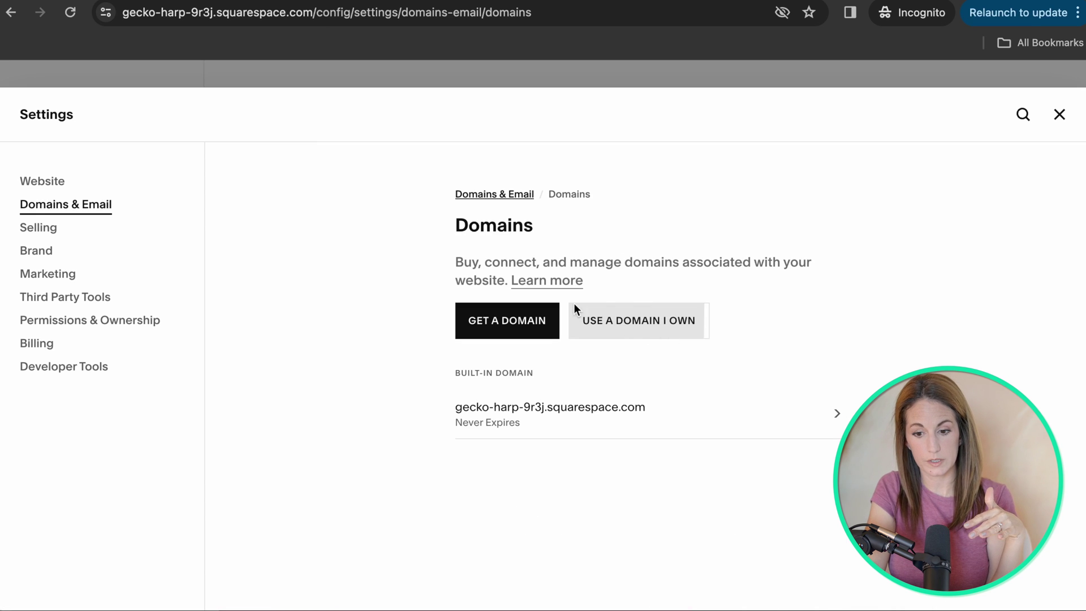
{"action": "left_click", "coordinate": [35, 184]}
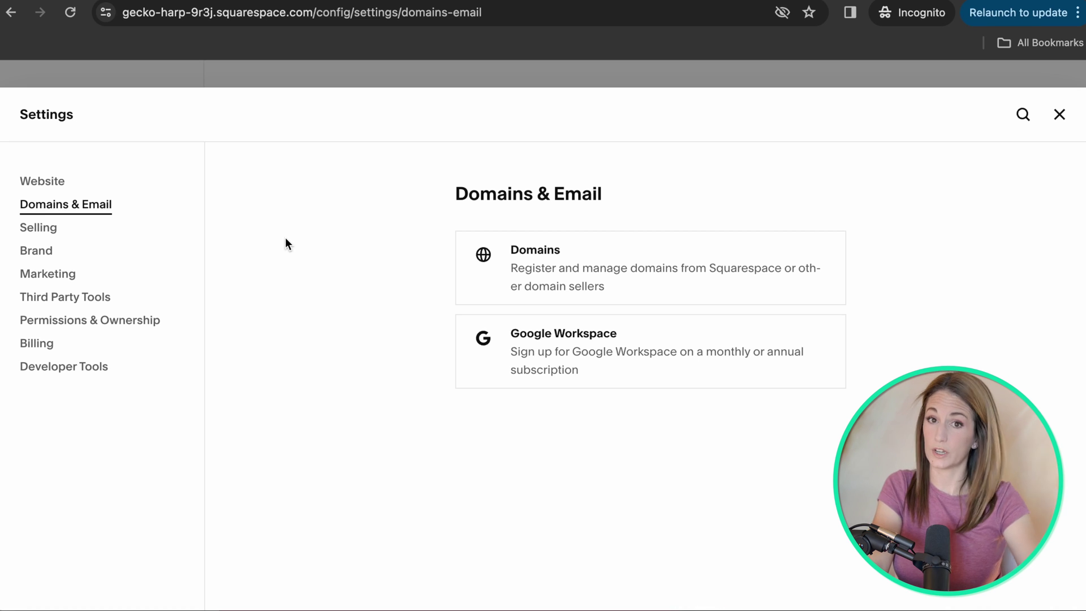
{"action": "left_click", "coordinate": [37, 183]}
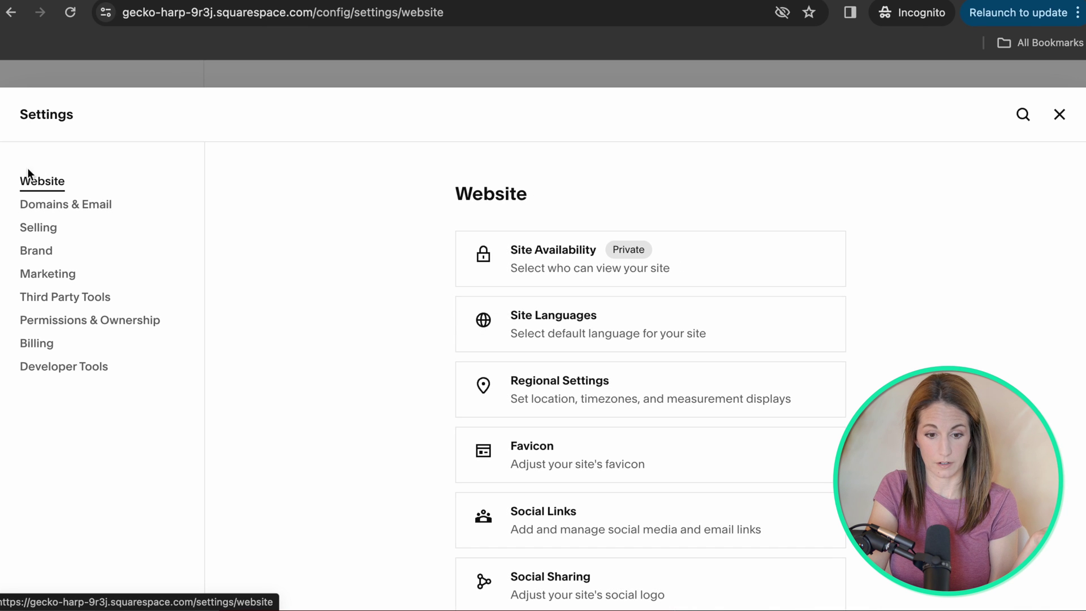
Check the Private and Password Protected availability options, then open the Select a Plan pricing table.
{"action": "left_click", "coordinate": [534, 262]}
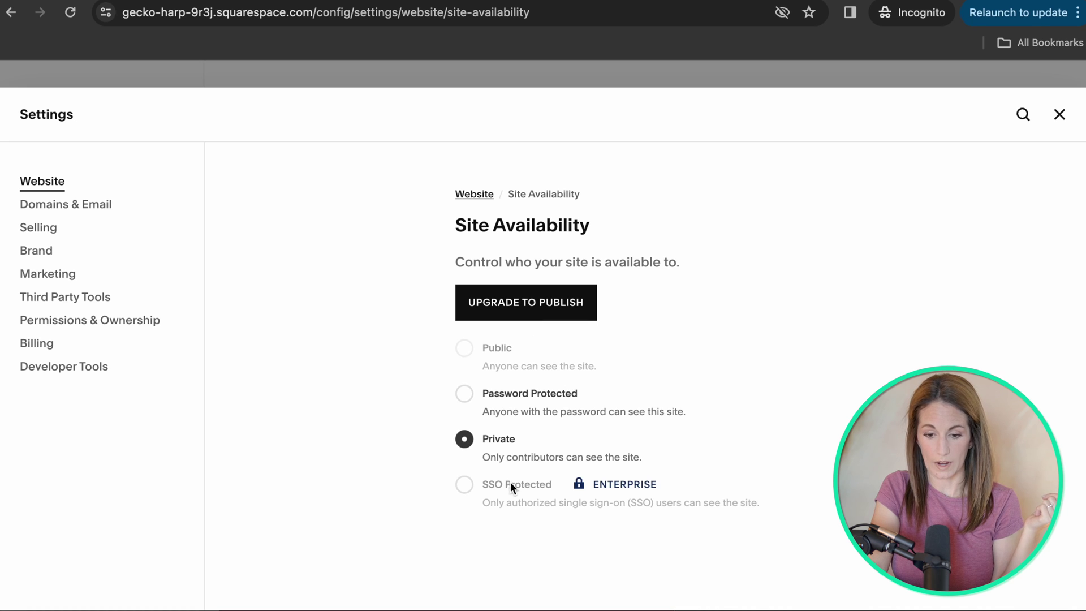
{"action": "left_click_drag", "start_coordinate": [518, 484], "coordinate": [521, 403]}
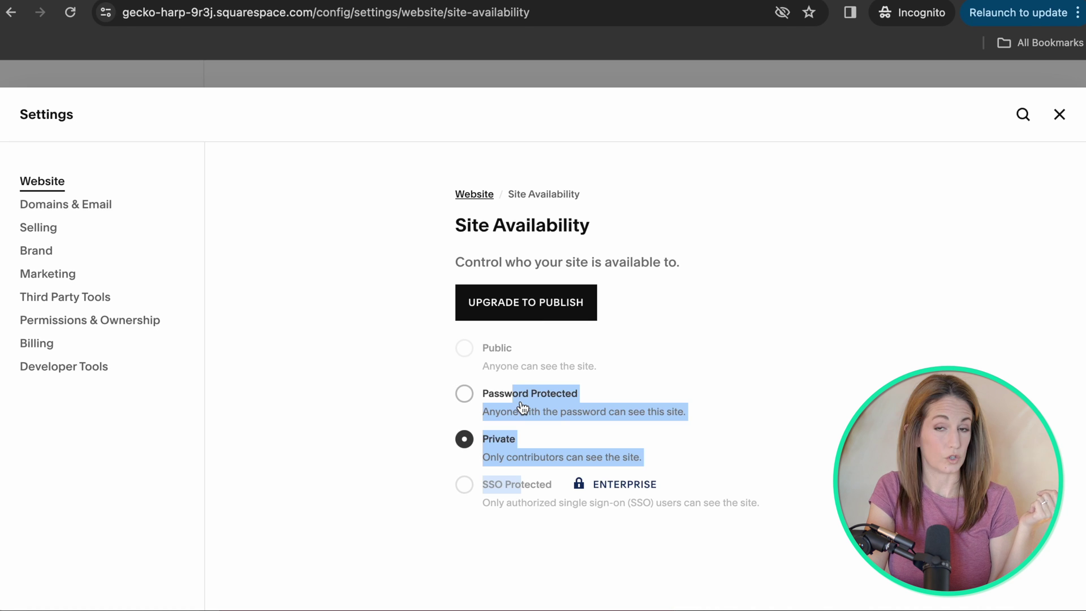
{"action": "left_click", "coordinate": [540, 303]}
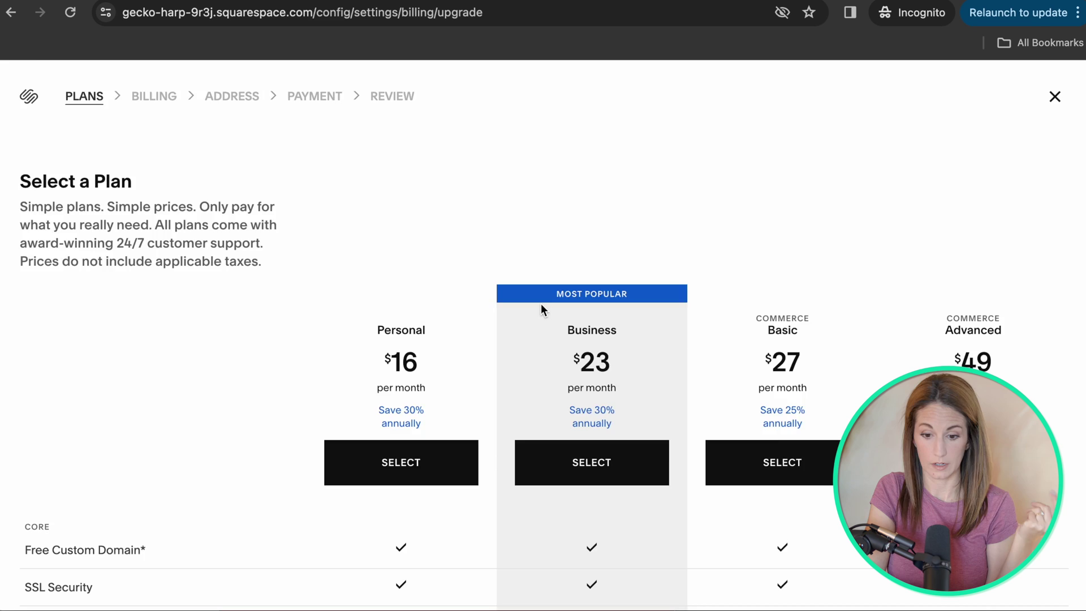
{"action": "scroll", "coordinate": [280, 124], "scroll_direction": "down", "scroll_amount": 5}
{"action": "mouse_move", "coordinate": [65, 351]}
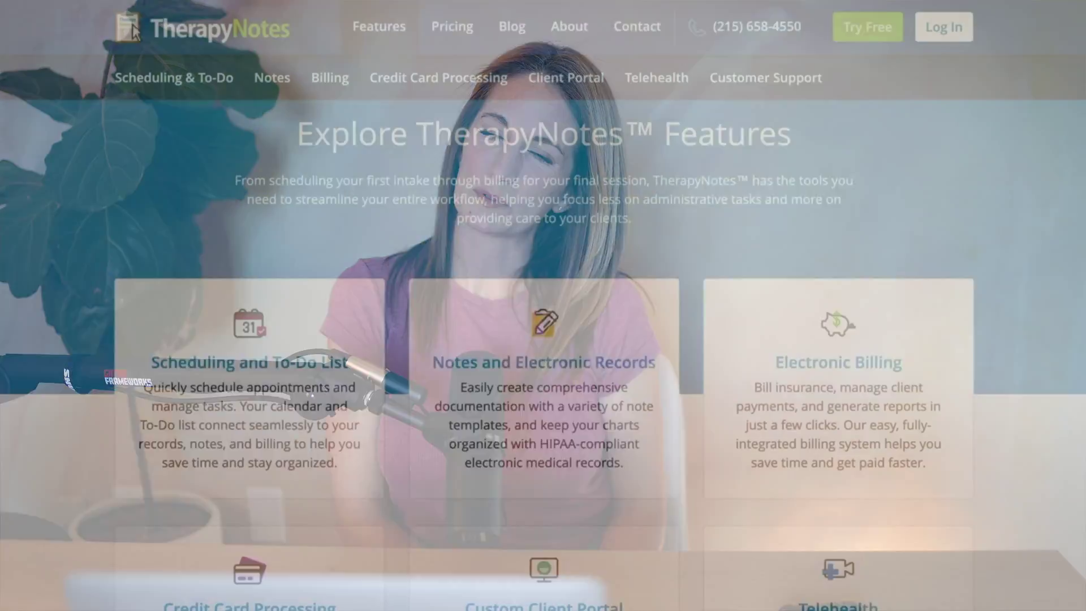
Enter the practice's zip code, phone number and email address on the TherapyNotes free-trial form.
{"action": "scroll", "coordinate": [133, 25], "scroll_direction": "down", "scroll_amount": 5}
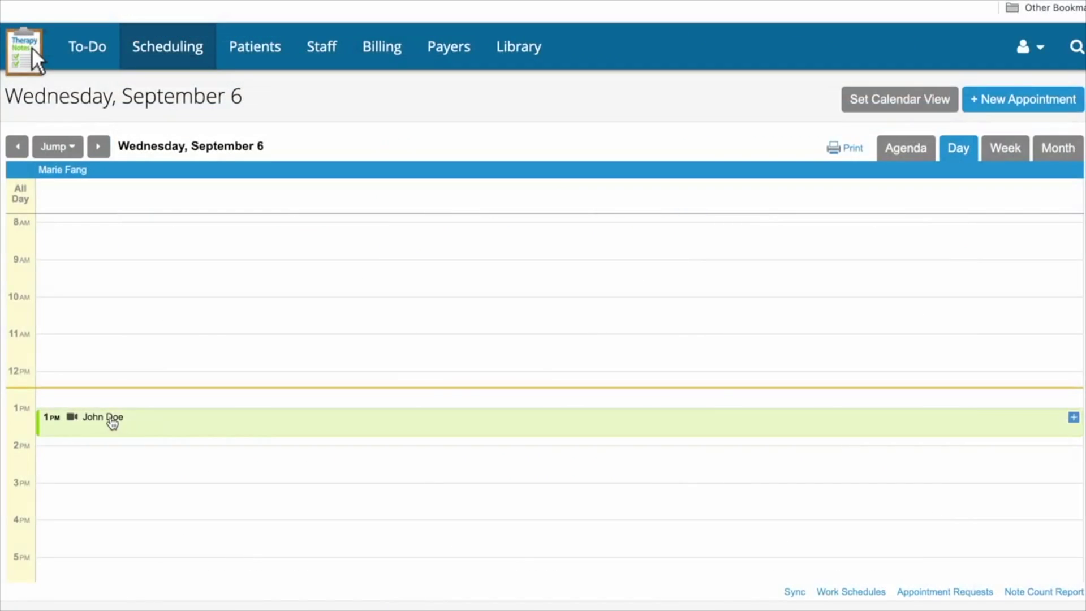
{"action": "left_click", "coordinate": [109, 419]}
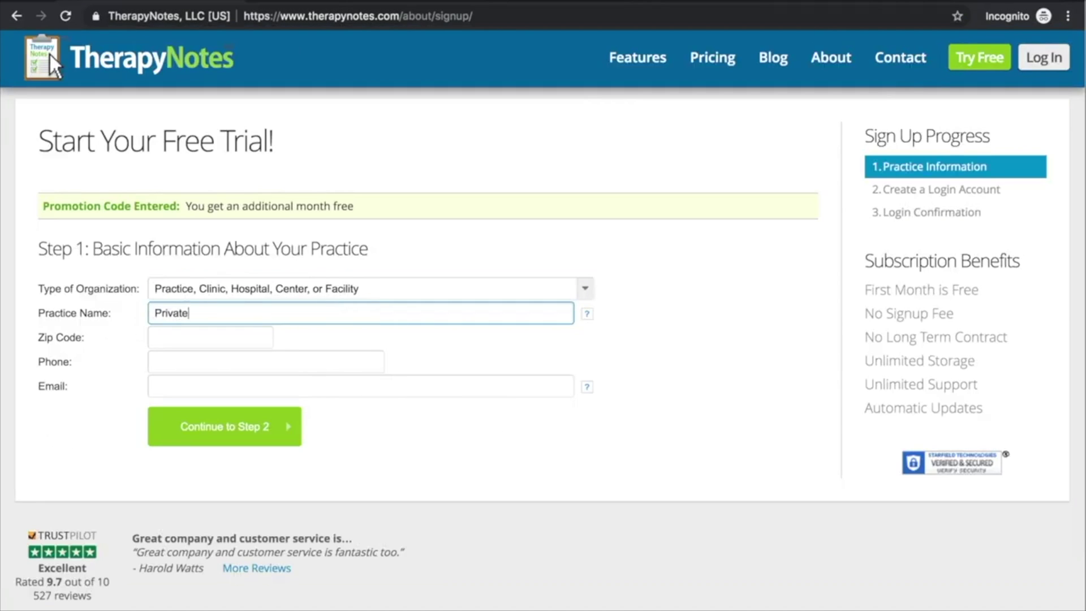
{"action": "key", "text": "Tab"}
{"action": "type", "text": "95126"}
{"action": "key", "text": "Tab"}
{"action": "key", "text": "Tab"}
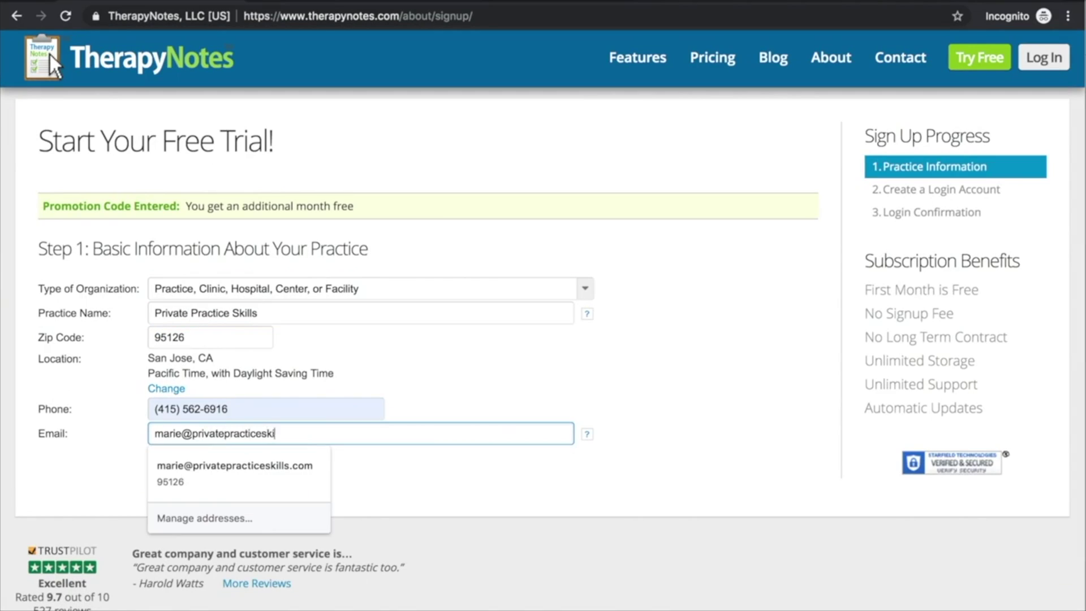